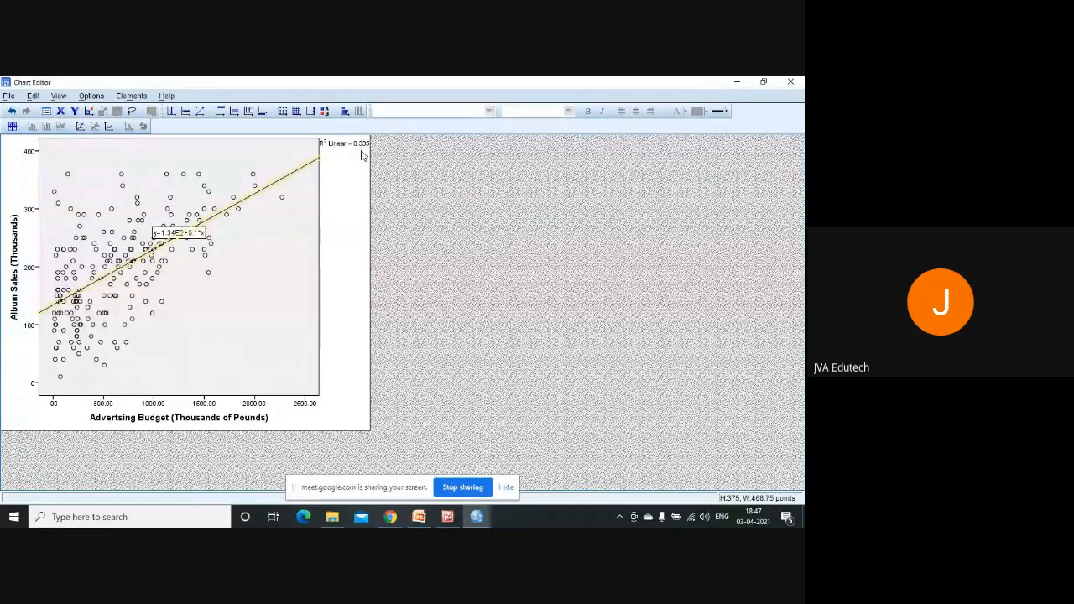
In the Album Sales.sav data, set up a Linear Regression with Album Sales as dependent and Advertising Budget as independent variable
left_click(476, 518)
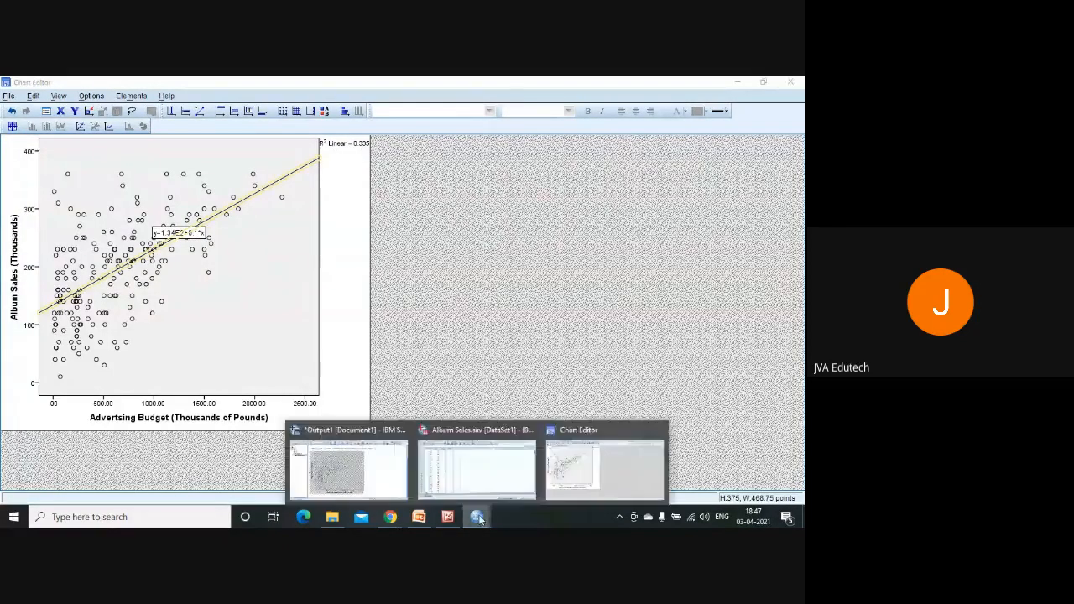
left_click(450, 500)
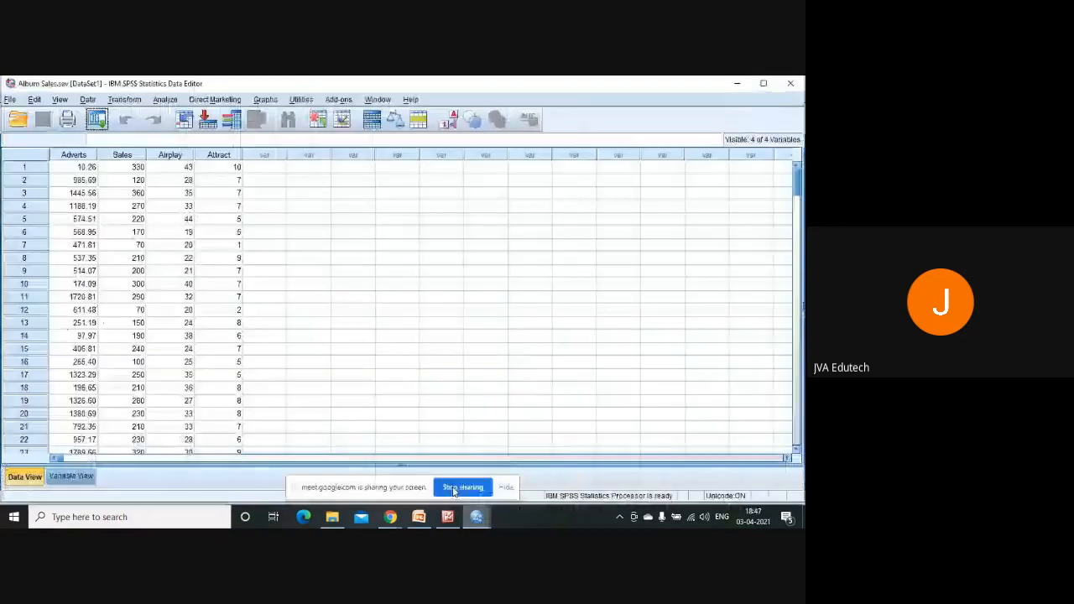
left_click(172, 101)
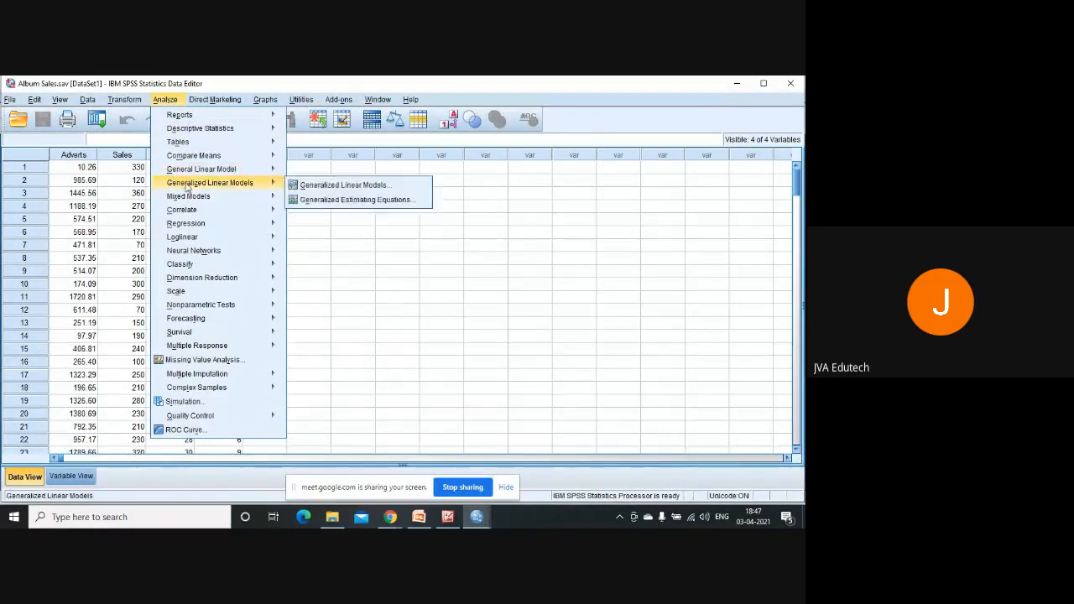
mouse_move(192, 226)
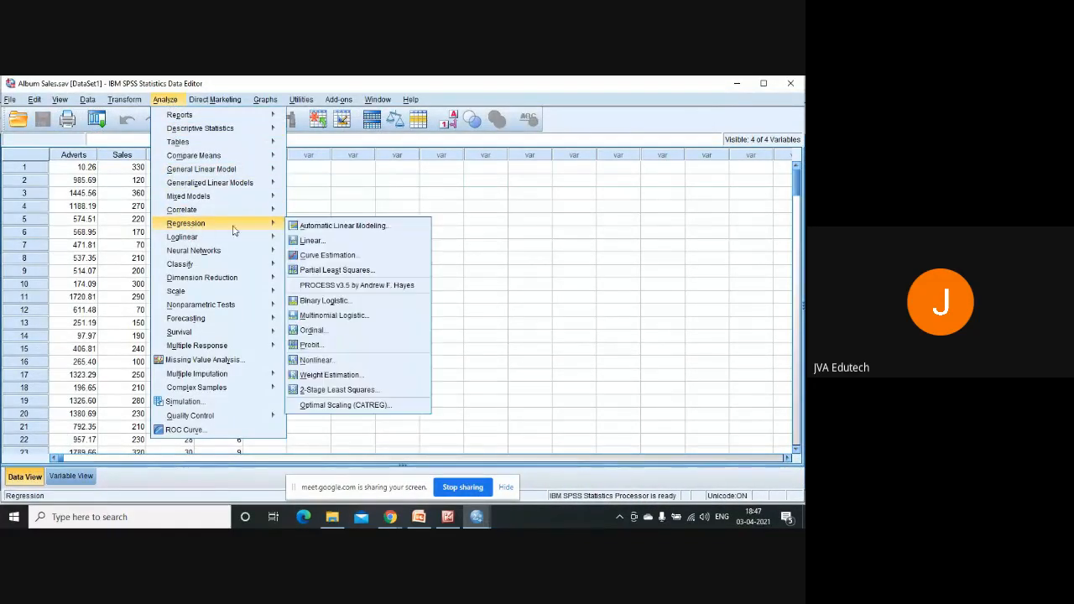
left_click(321, 244)
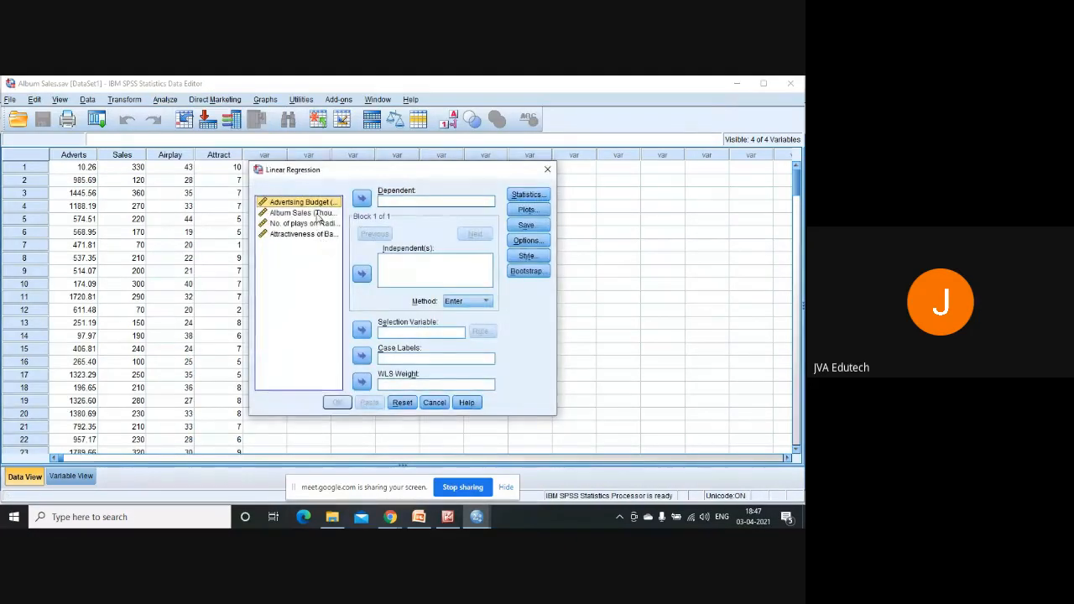
left_click(314, 214)
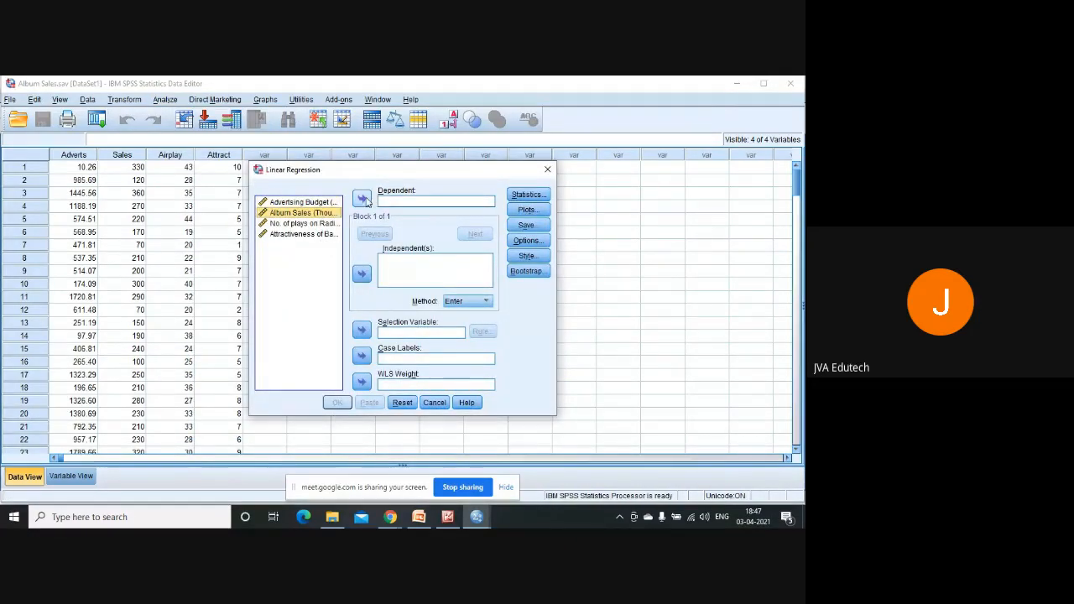
left_click(363, 199)
left_click(311, 205)
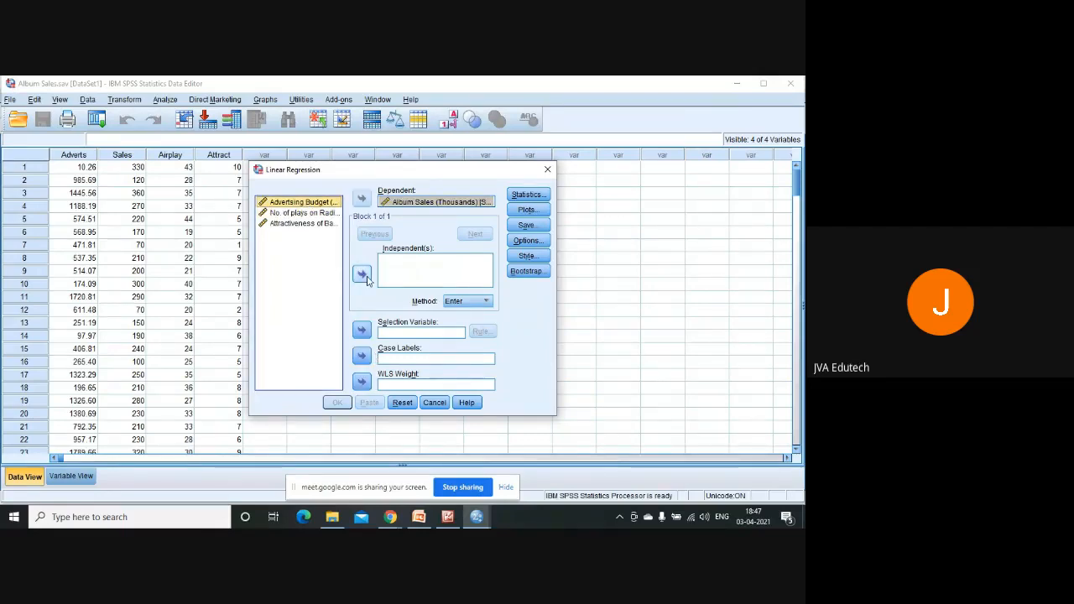
left_click(363, 277)
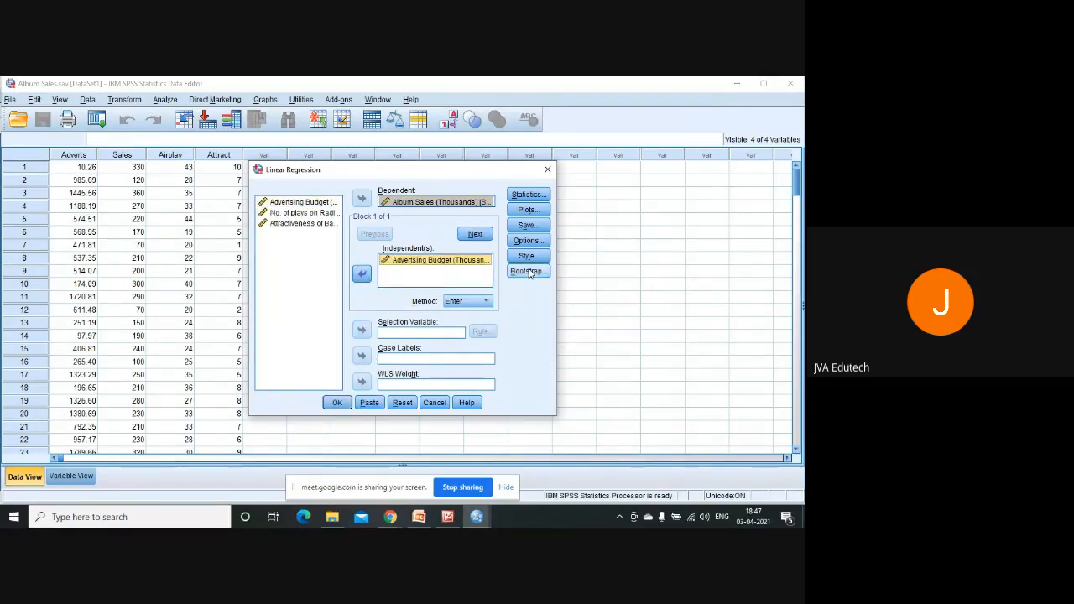
Add R squared change and Descriptives to the regression statistics, and leave the residual plots unset
left_click(529, 198)
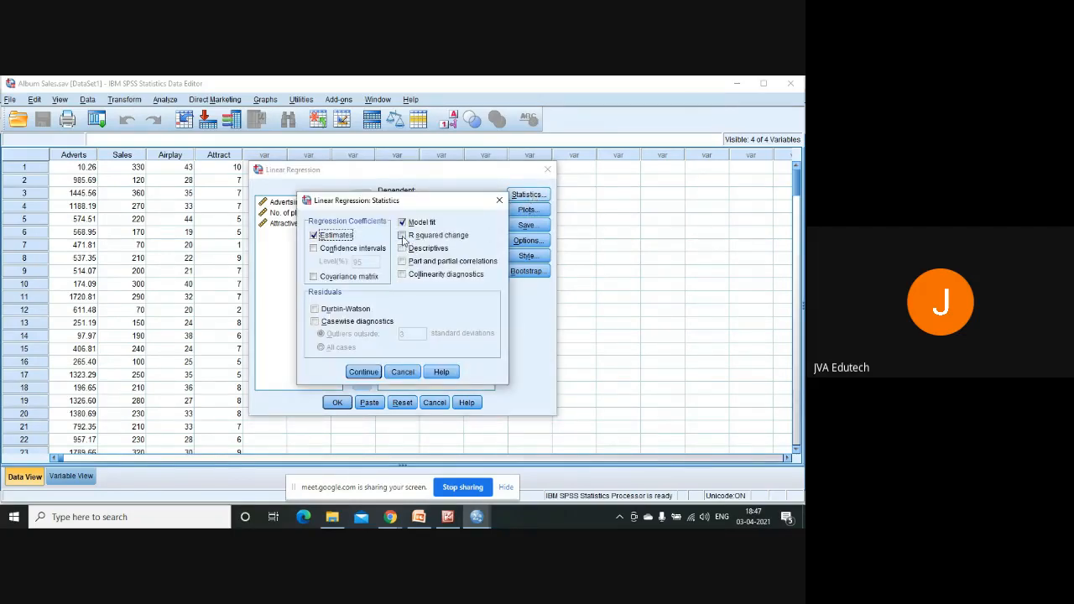
left_click(402, 236)
left_click(403, 249)
left_click(364, 374)
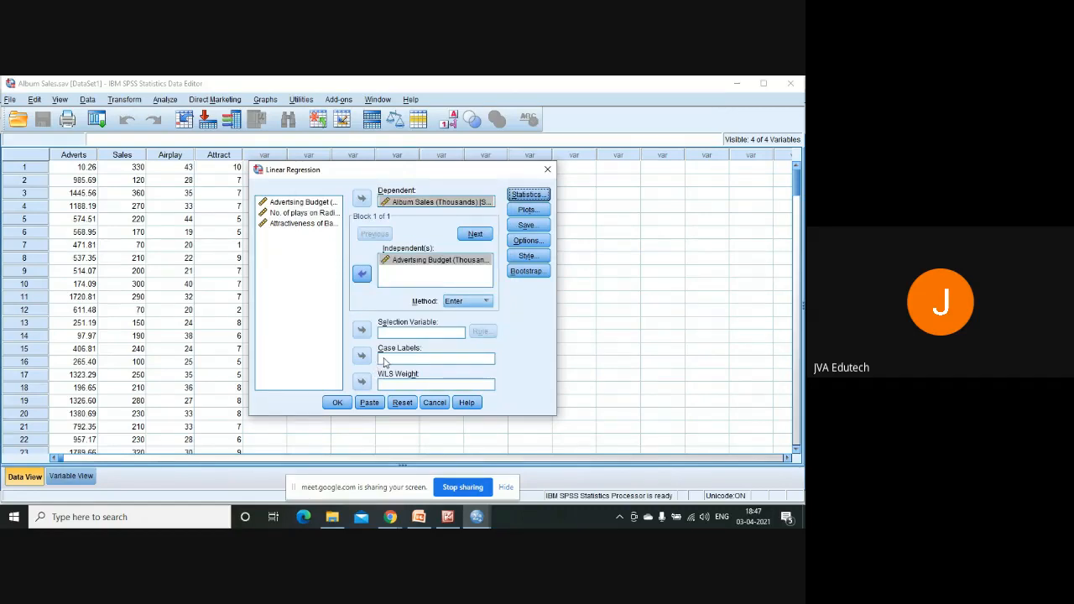
left_click(527, 210)
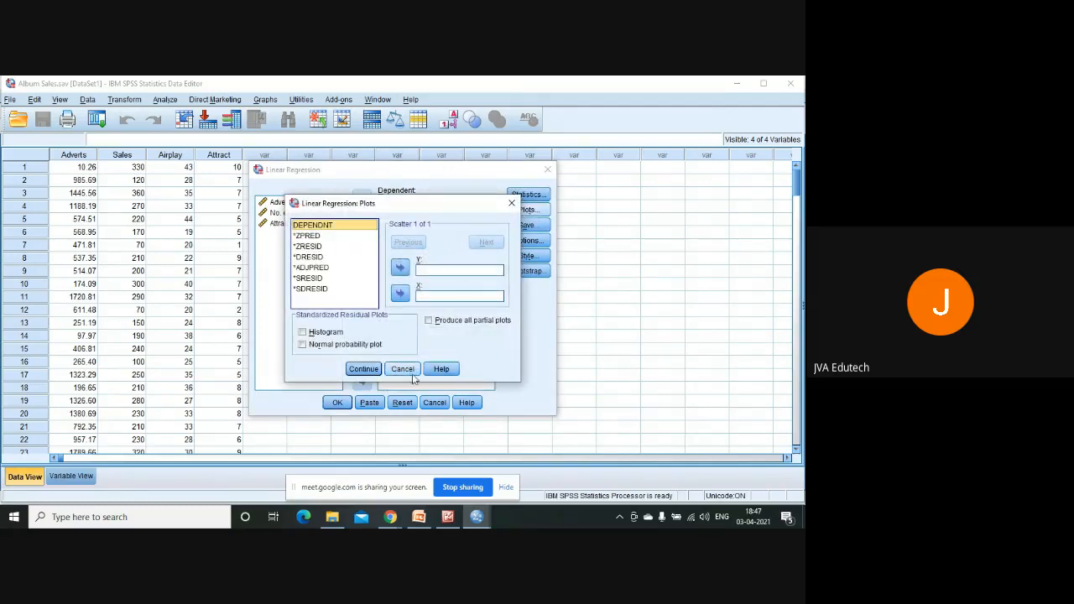
left_click(402, 370)
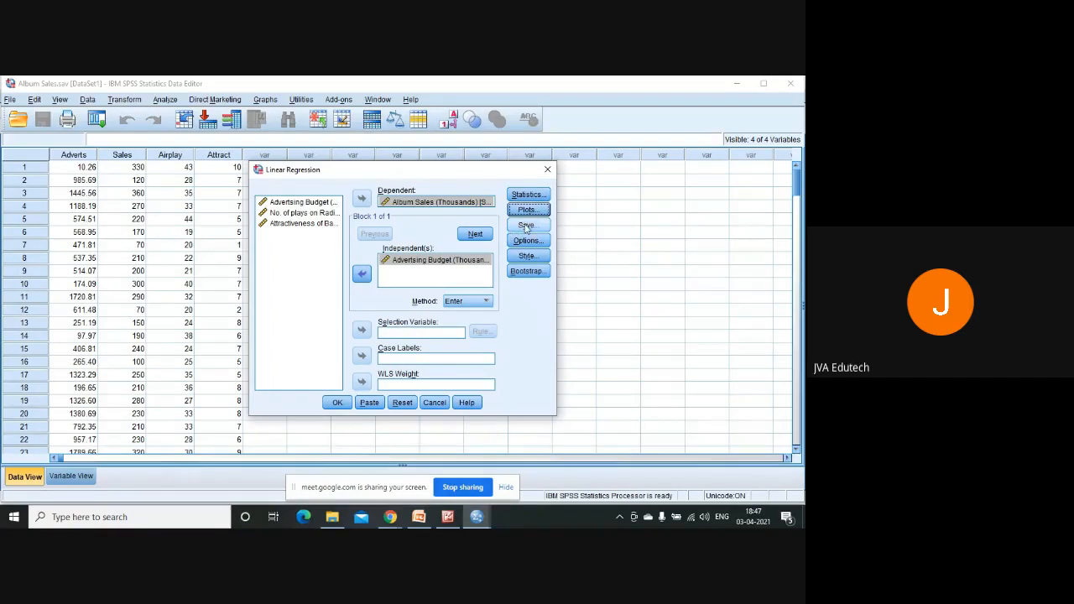
Save the unstandardized, standardized and adjusted predicted values as new variables and run the regression
left_click(527, 225)
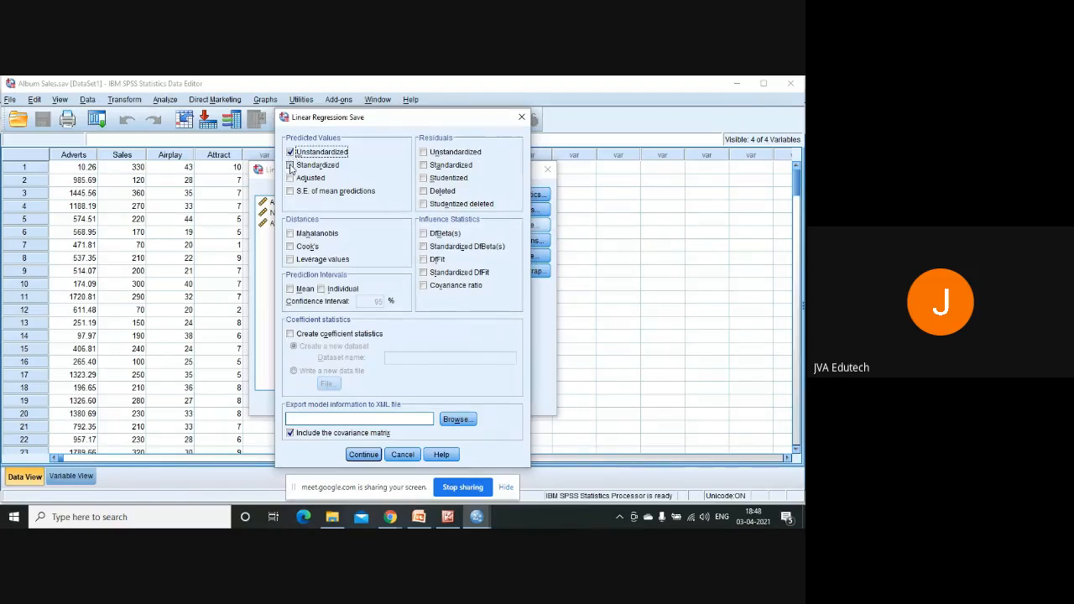
left_click(291, 166)
left_click(290, 178)
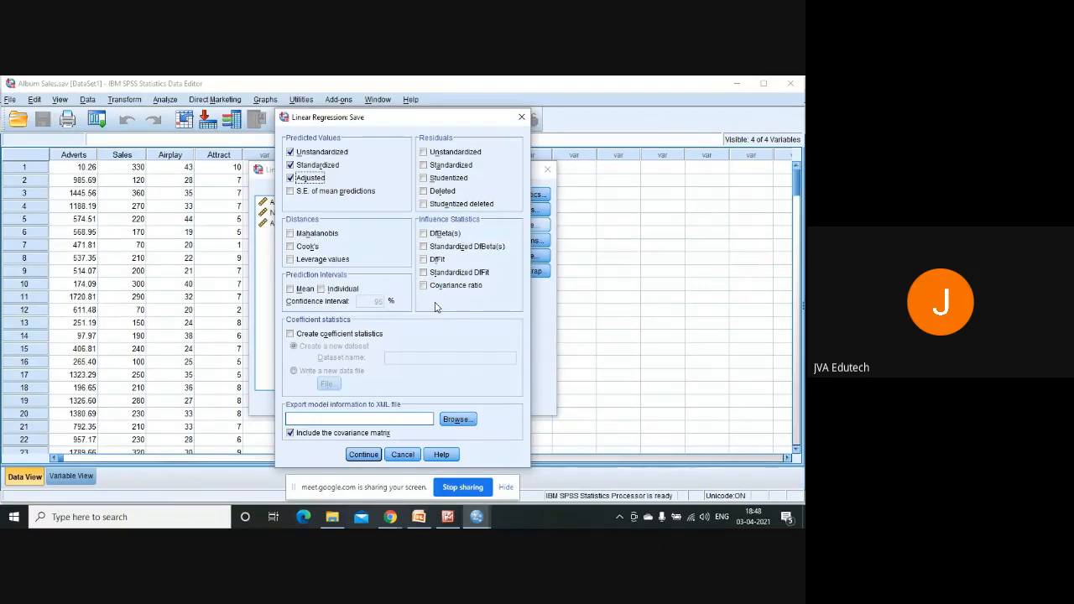
left_click(364, 454)
left_click(338, 403)
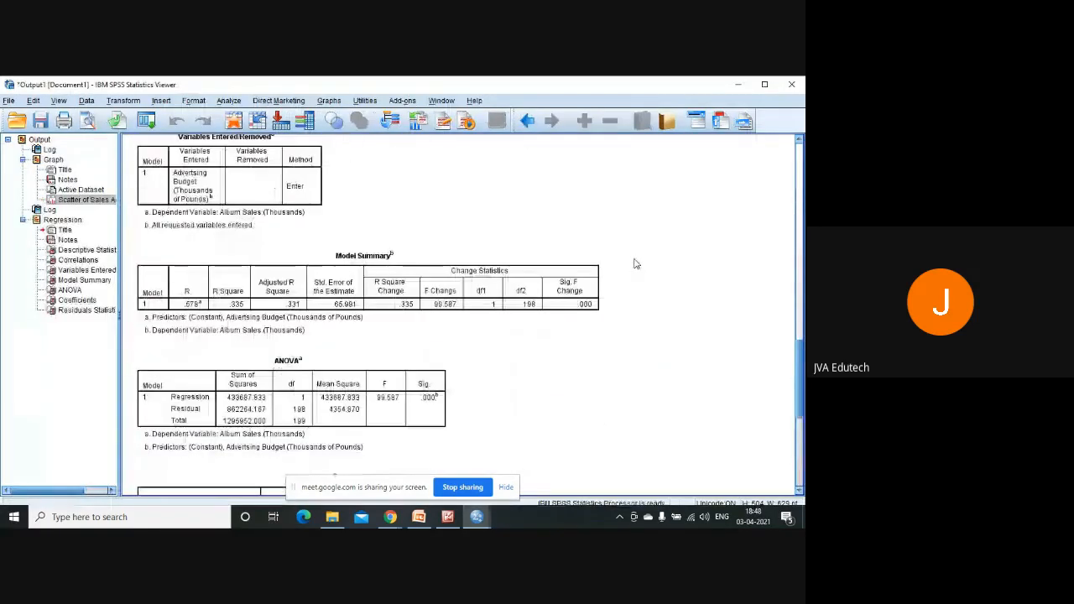
Compare the scatterplot's R² with the Model Summary table in the output, and launch the Epic Pen annotation app
left_click(174, 336)
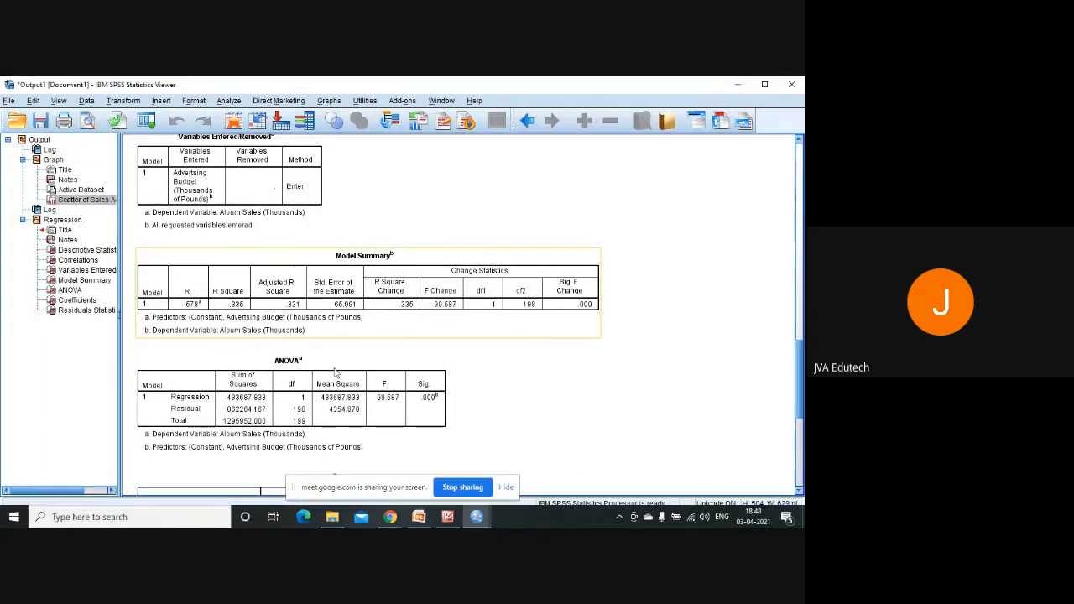
scroll(543, 359, "up", 15)
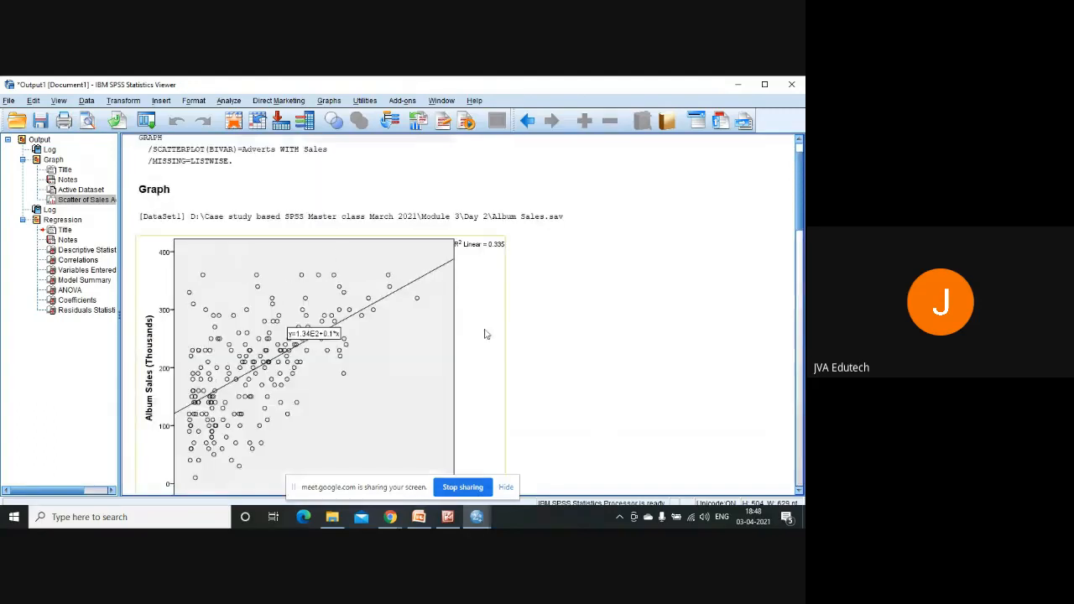
scroll(587, 287, "down", 5)
scroll(586, 288, "down", 10)
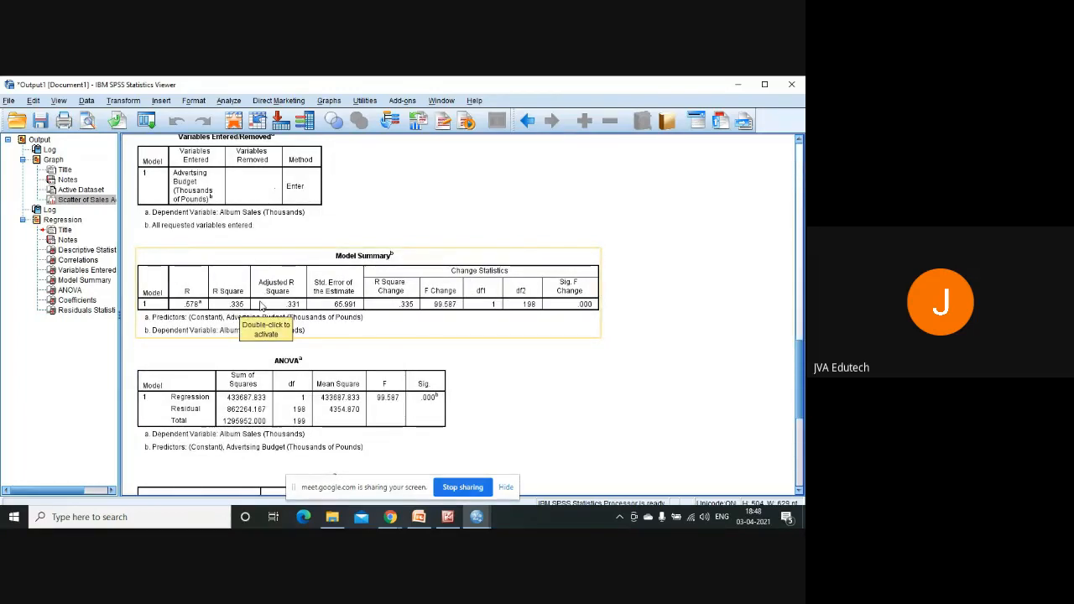
left_click(133, 517)
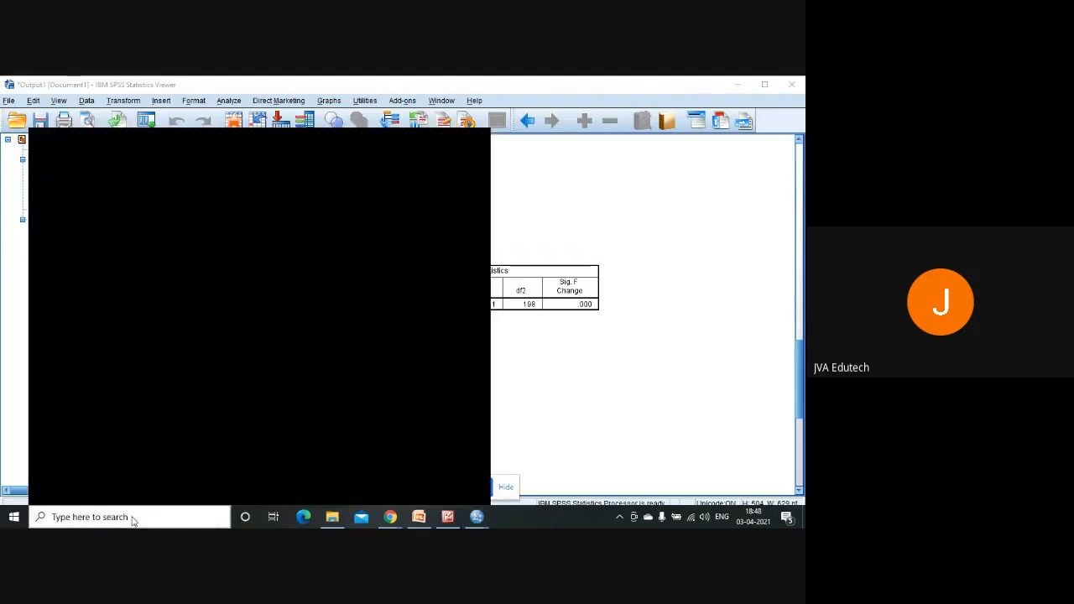
type("epic")
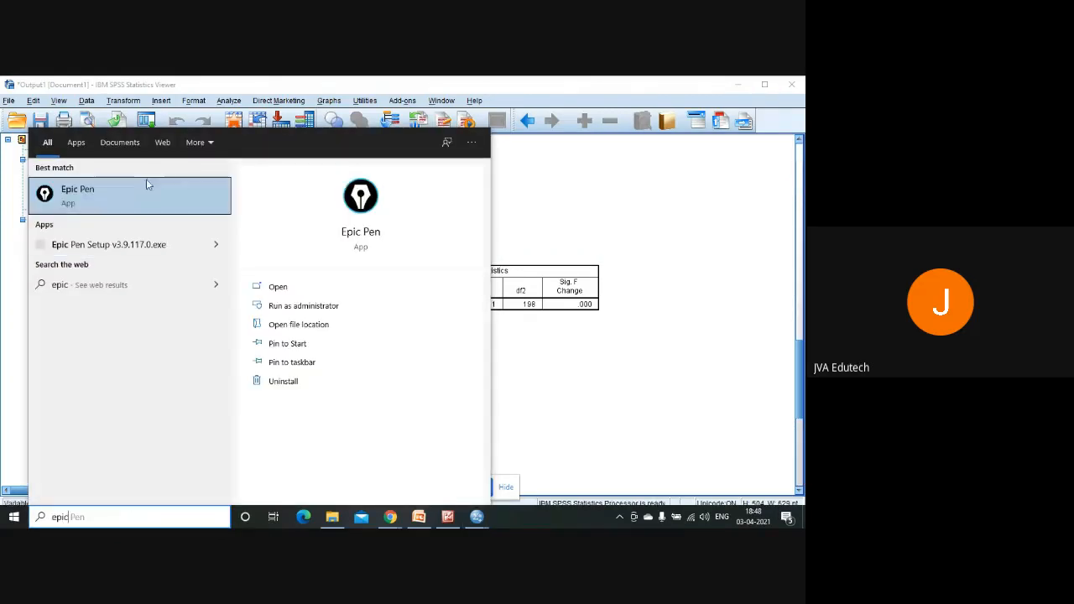
left_click(137, 199)
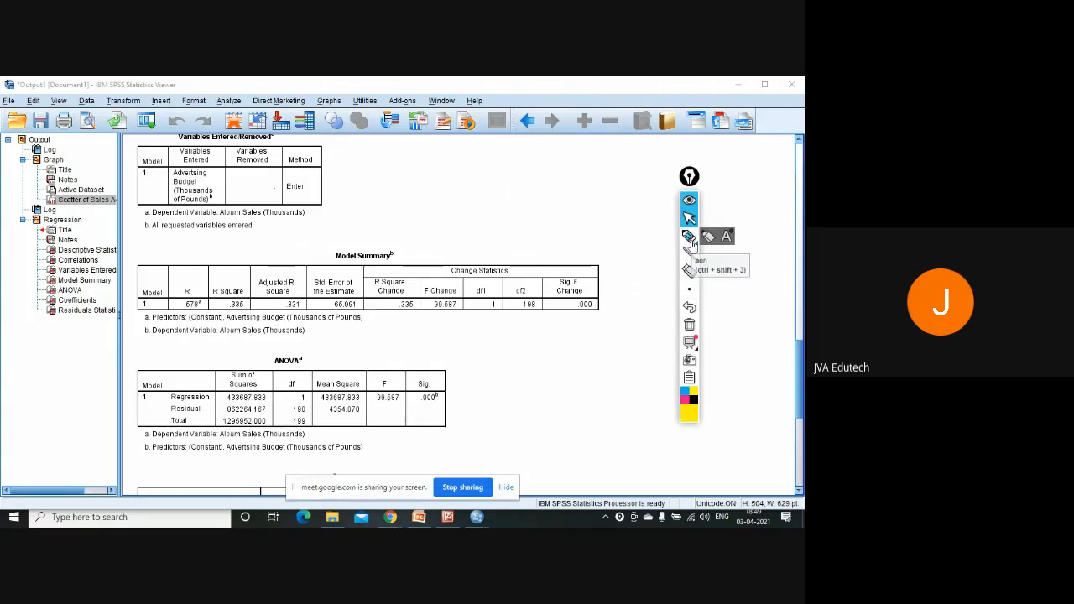
Handwrite the regression equation Y = b0 + b1x1 + e beside the ANOVA table, with "Album sales =" beneath it
mouse_move(691, 292)
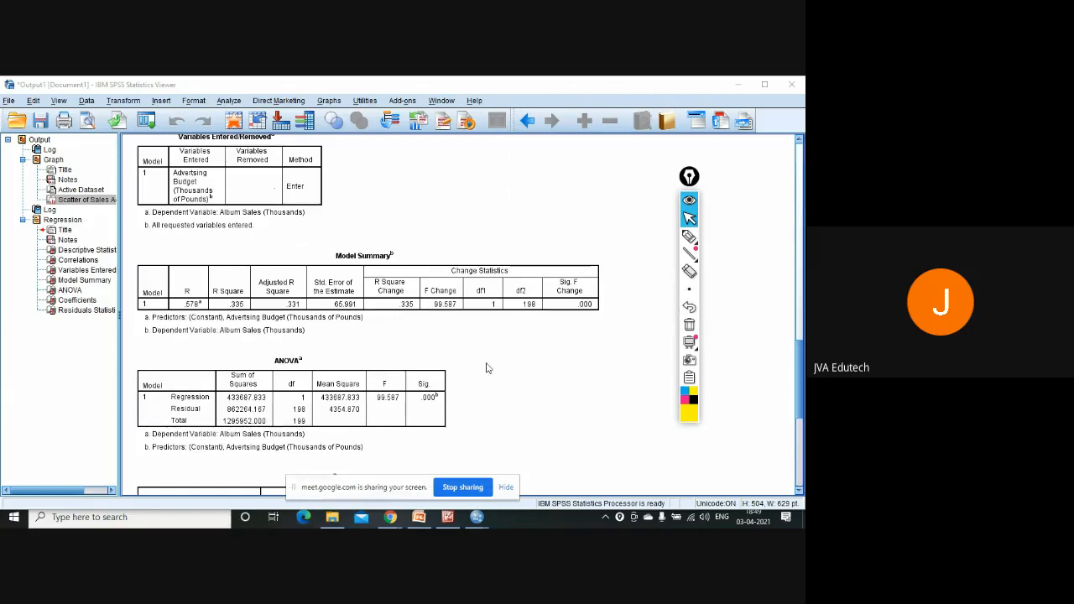
left_click(521, 349)
left_click(564, 327)
left_click(621, 299)
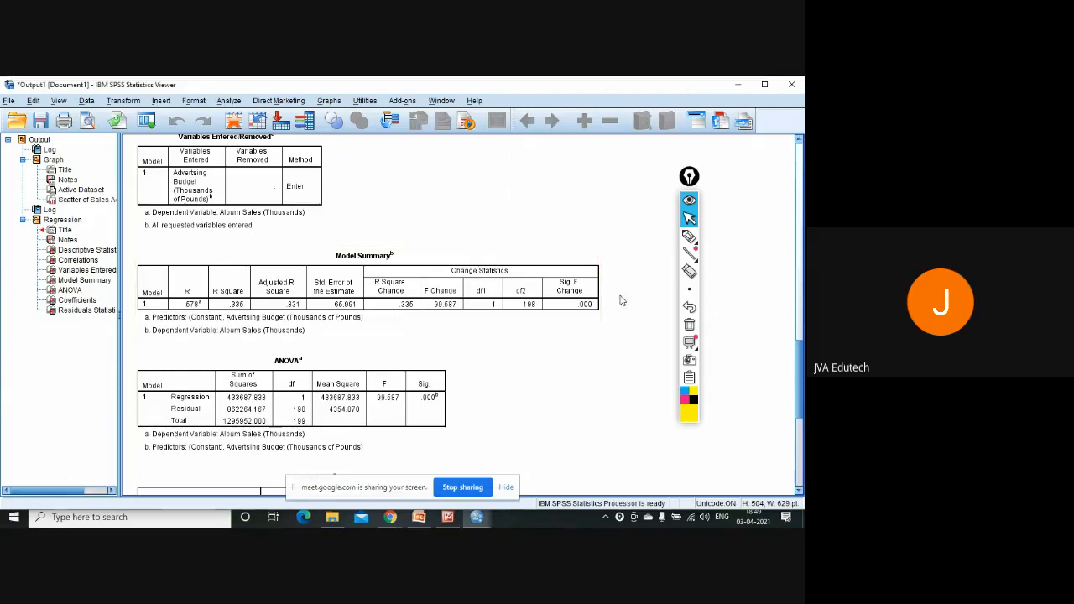
left_click(689, 236)
mouse_move(531, 360)
left_mouse_down()
mouse_move(526, 394)
mouse_move(523, 365)
mouse_move(563, 388)
mouse_move(621, 391)
mouse_move(641, 377)
mouse_move(656, 386)
left_mouse_up()
mouse_move(588, 405)
left_mouse_down()
mouse_move(584, 416)
mouse_move(660, 413)
left_mouse_up()
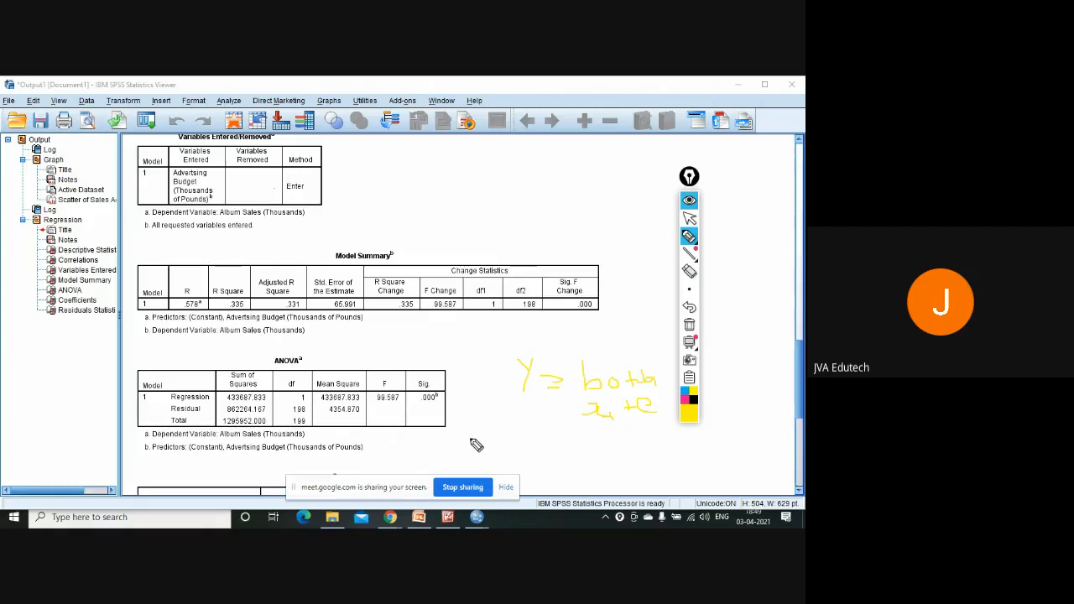
mouse_move(470, 453)
left_mouse_down()
mouse_move(494, 451)
mouse_move(497, 439)
mouse_move(503, 450)
mouse_move(507, 437)
mouse_move(540, 458)
mouse_move(571, 449)
mouse_move(588, 463)
mouse_move(593, 438)
mouse_move(596, 460)
mouse_move(645, 458)
left_mouse_up()
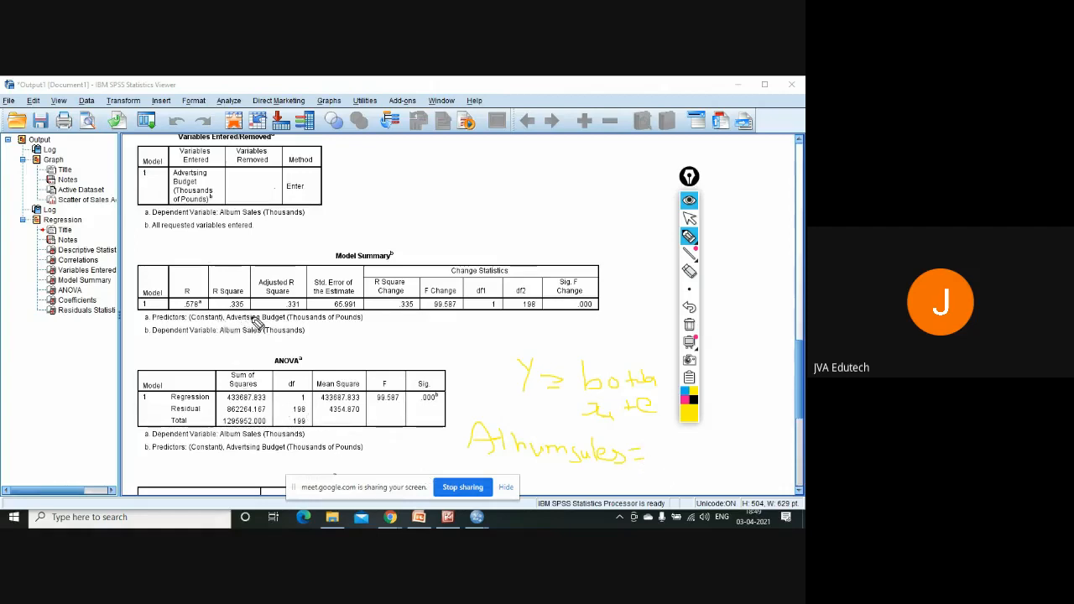
With the Coefficients table in view and a thin pen, complete the handwritten album sales equation using 134, .096 and × Adverts
scroll(390, 385, "up", 3)
left_click(689, 219)
scroll(800, 376, "down", 5)
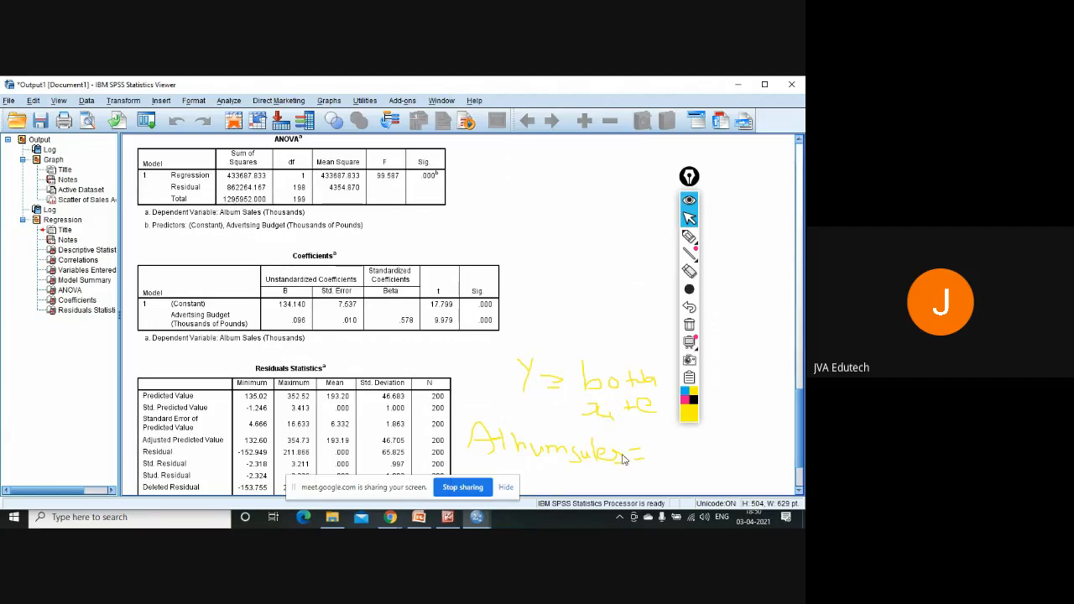
left_click(689, 238)
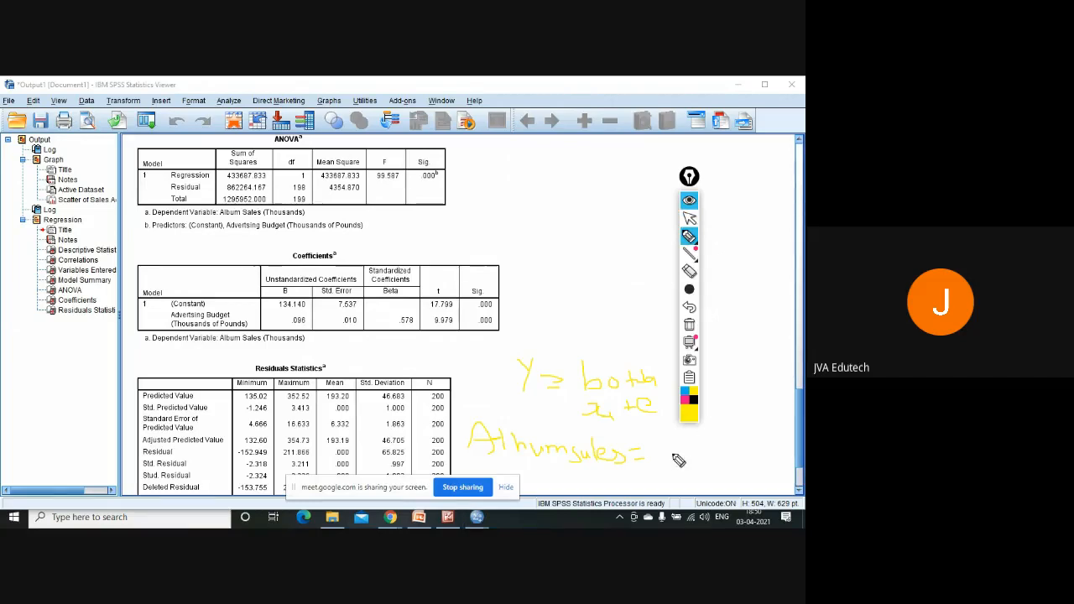
left_click_drag(667, 454, 663, 458)
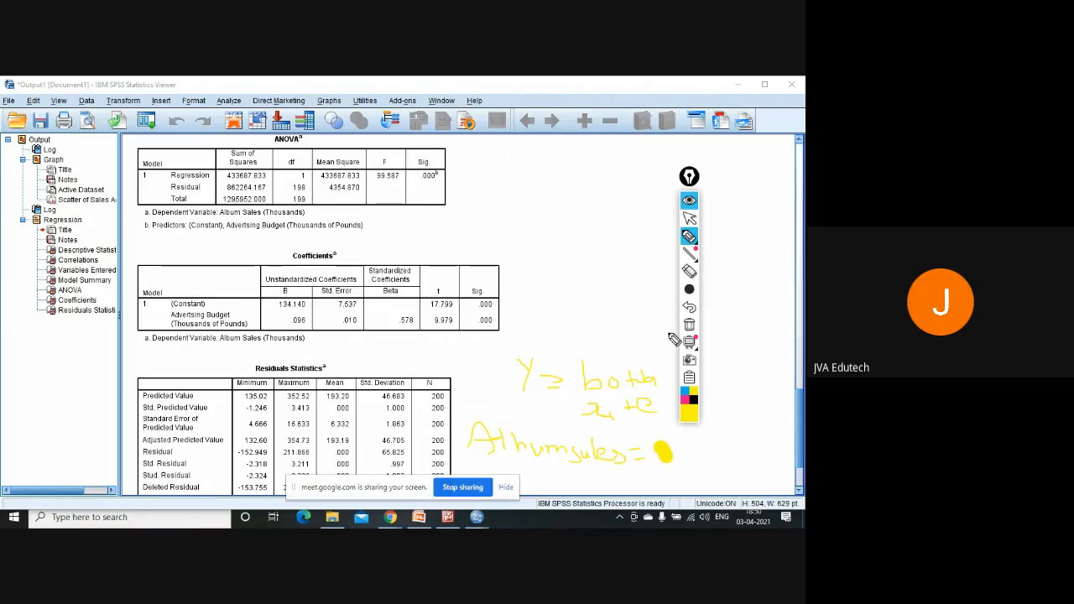
mouse_move(689, 291)
left_click(636, 289)
mouse_move(674, 448)
left_mouse_down()
mouse_move(674, 468)
mouse_move(676, 447)
mouse_move(692, 461)
left_mouse_up()
mouse_move(703, 460)
left_mouse_down()
mouse_move(733, 451)
mouse_move(727, 460)
left_mouse_up()
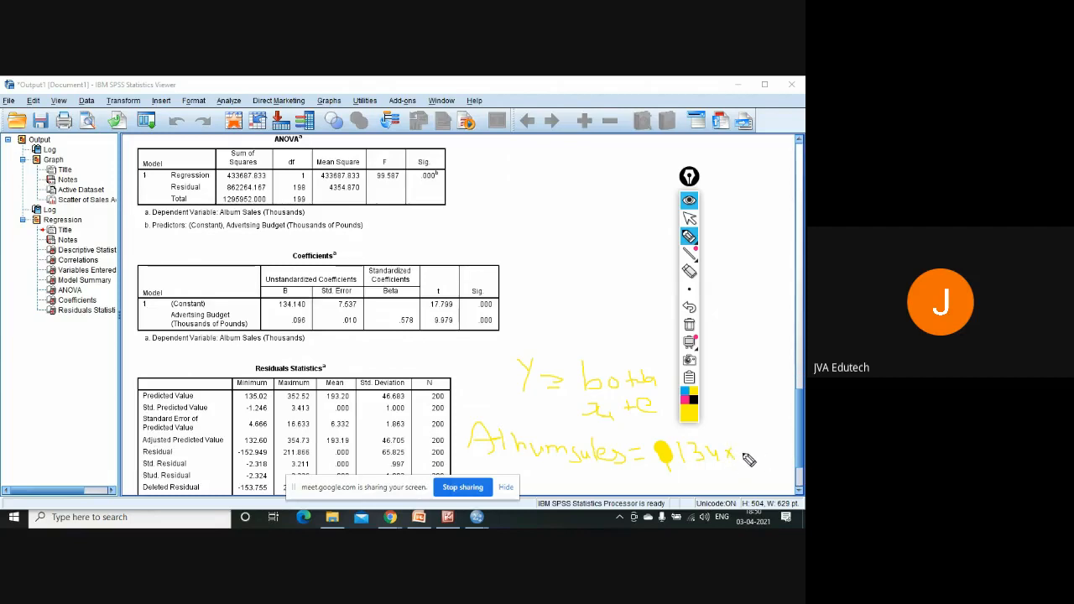
left_click(745, 455)
mouse_move(753, 452)
left_mouse_down()
mouse_move(767, 446)
mouse_move(761, 458)
mouse_move(774, 458)
left_mouse_up()
mouse_move(691, 479)
left_mouse_down()
mouse_move(684, 486)
mouse_move(711, 473)
mouse_move(735, 480)
mouse_move(729, 487)
mouse_move(757, 480)
left_mouse_up()
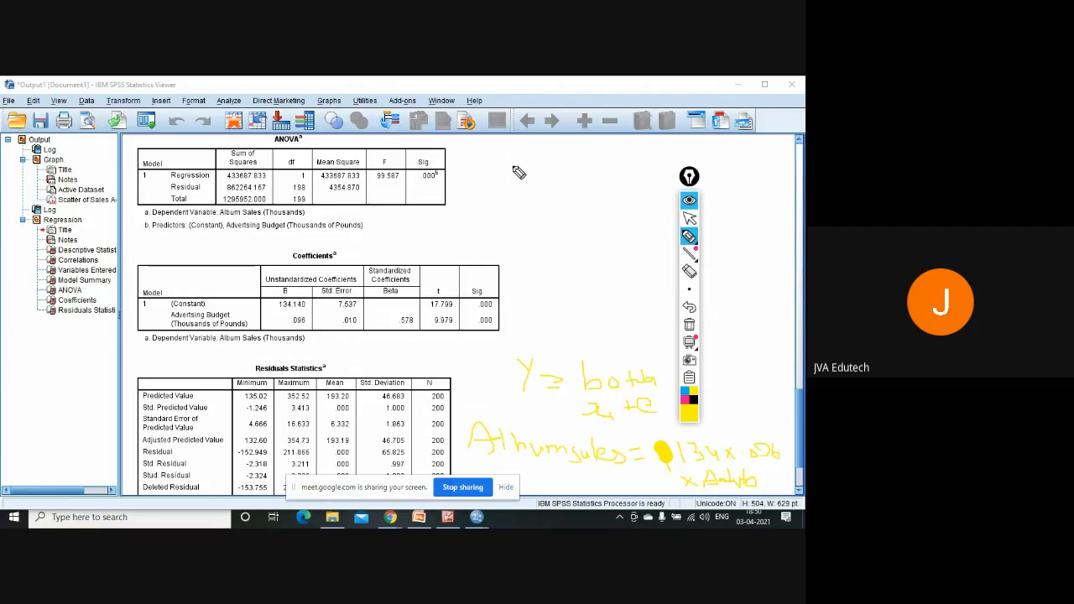
left_click(689, 218)
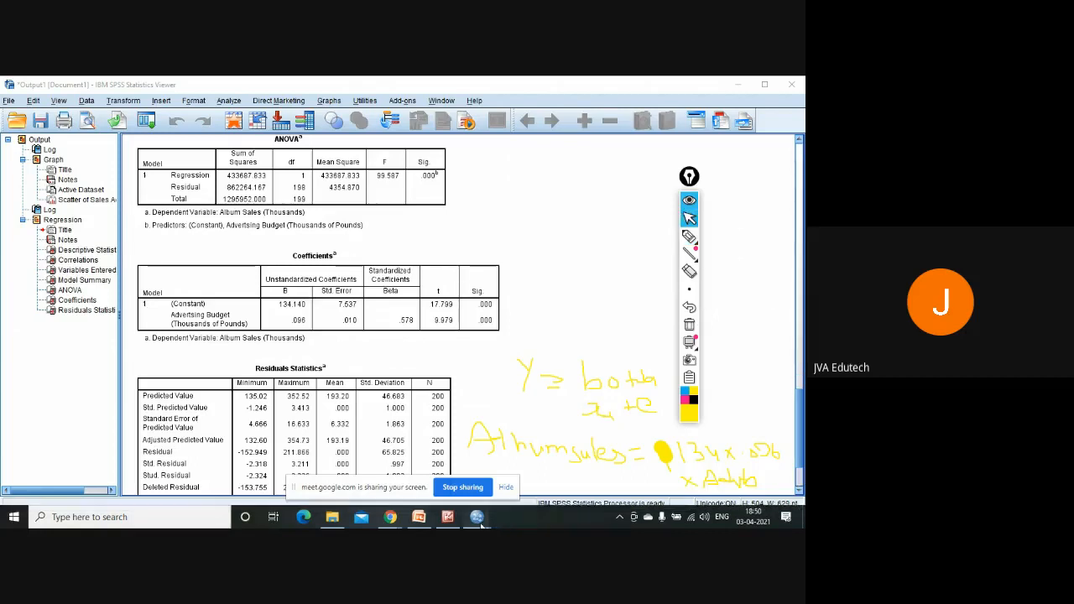
In the Album Sales.sav variable definitions, widen the Label column to show full labels, and return to the data values
mouse_move(477, 518)
left_click(535, 471)
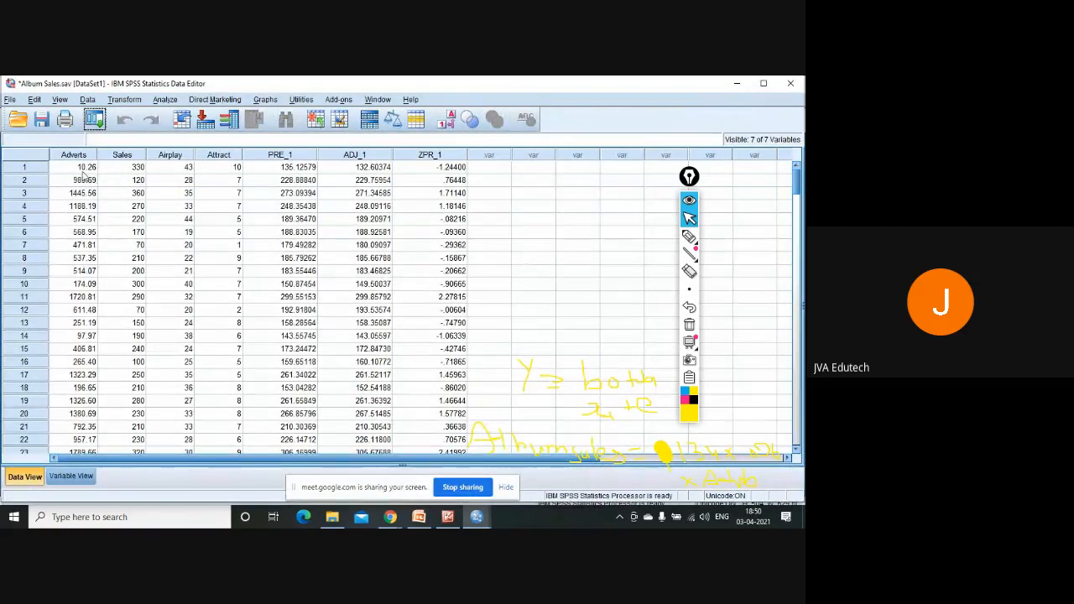
left_click(80, 477)
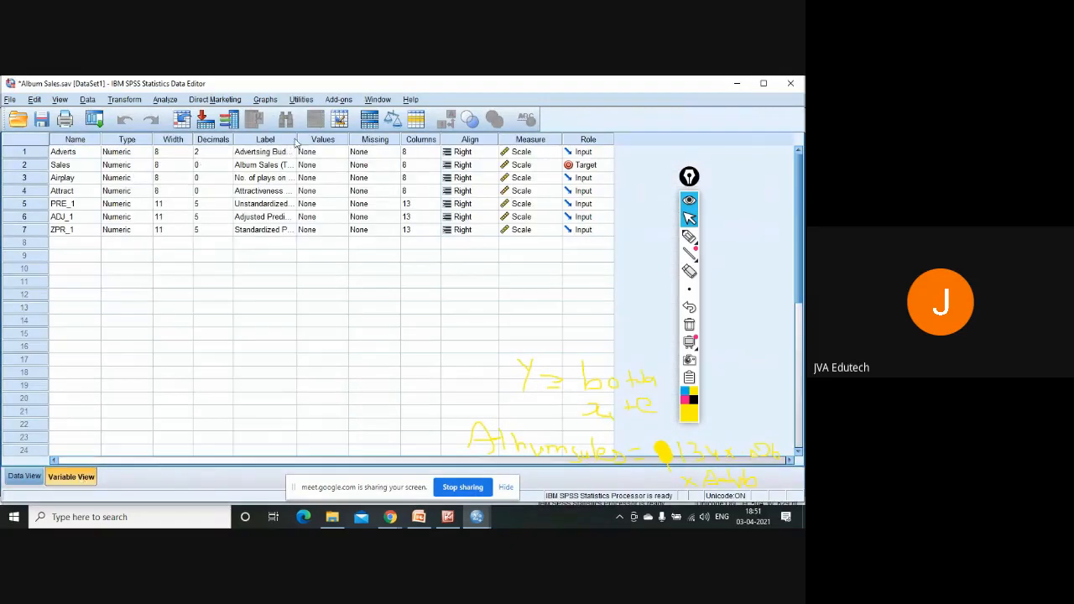
left_click_drag(296, 139, 414, 139)
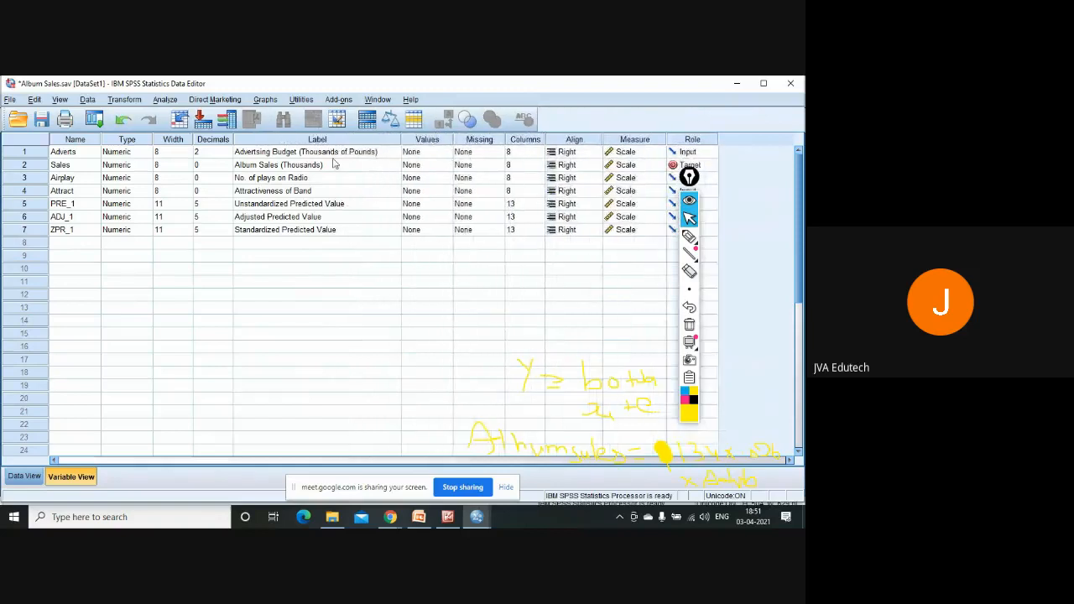
left_click(24, 477)
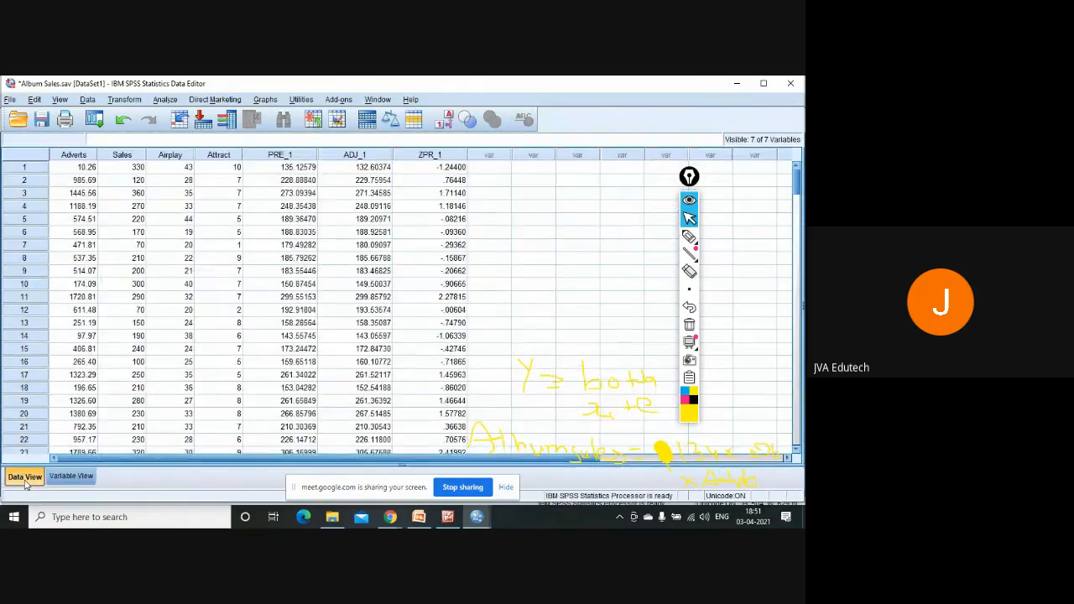
Return to the regression output's ANOVA and Coefficients tables and clear all handwritten annotations from the screen
mouse_move(476, 521)
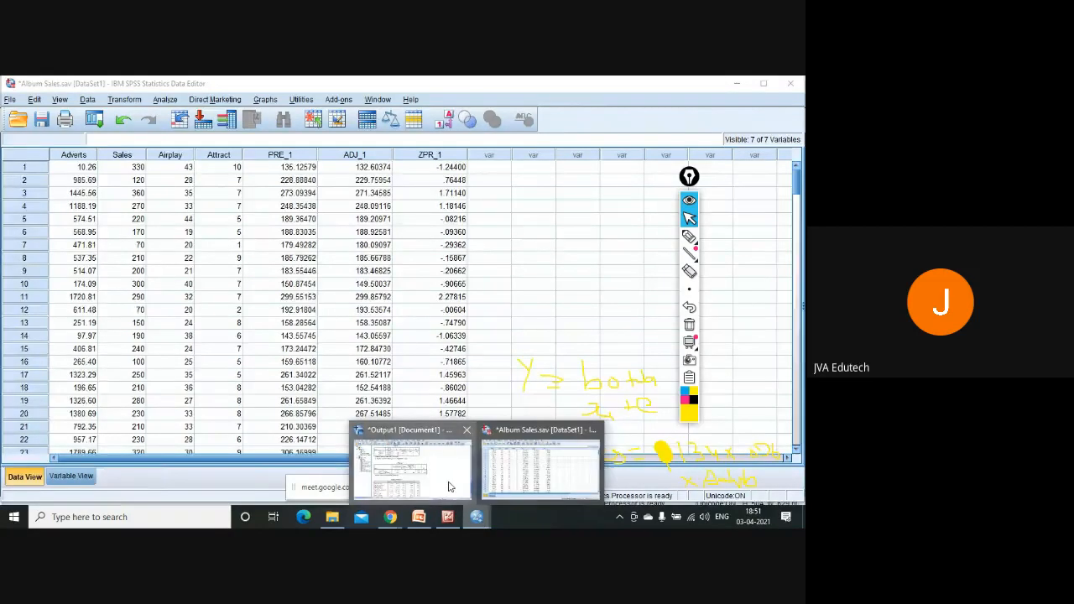
left_click(450, 485)
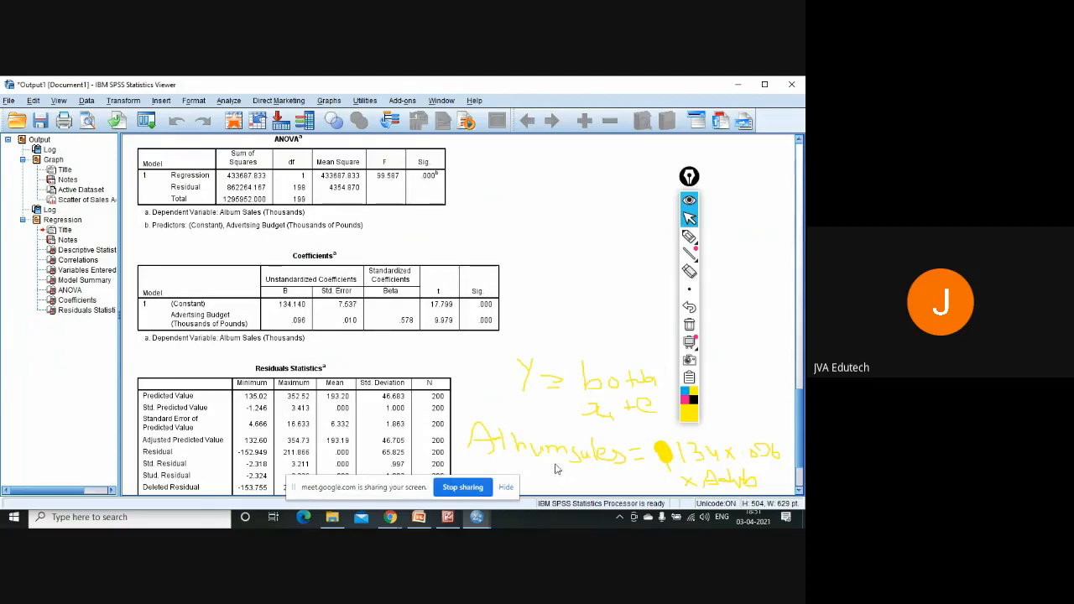
left_click(690, 236)
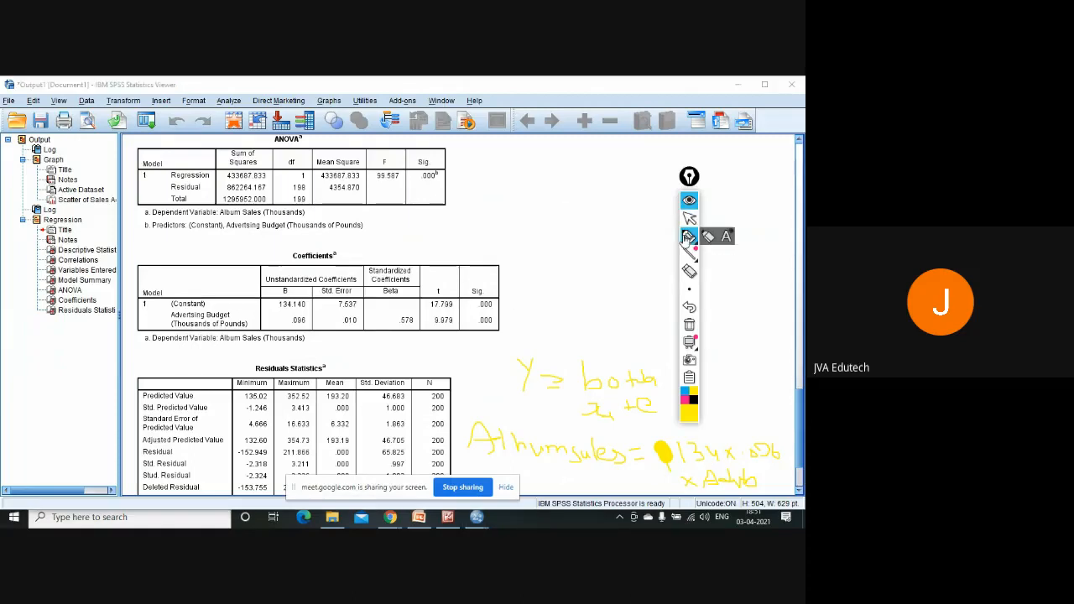
left_click(689, 289)
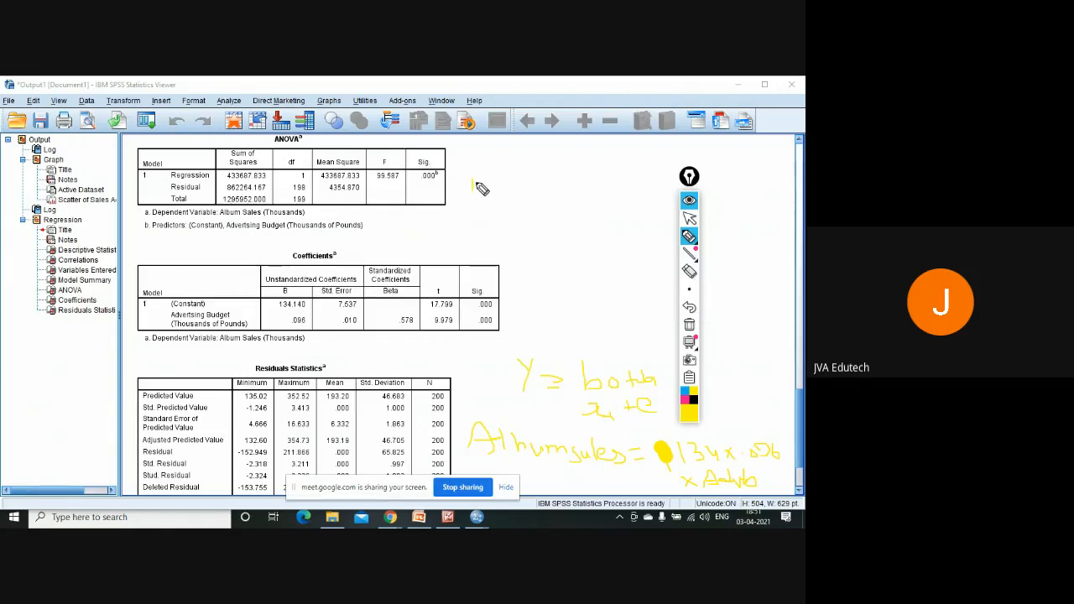
mouse_move(477, 182)
left_mouse_down()
mouse_move(514, 194)
mouse_move(501, 182)
left_mouse_up()
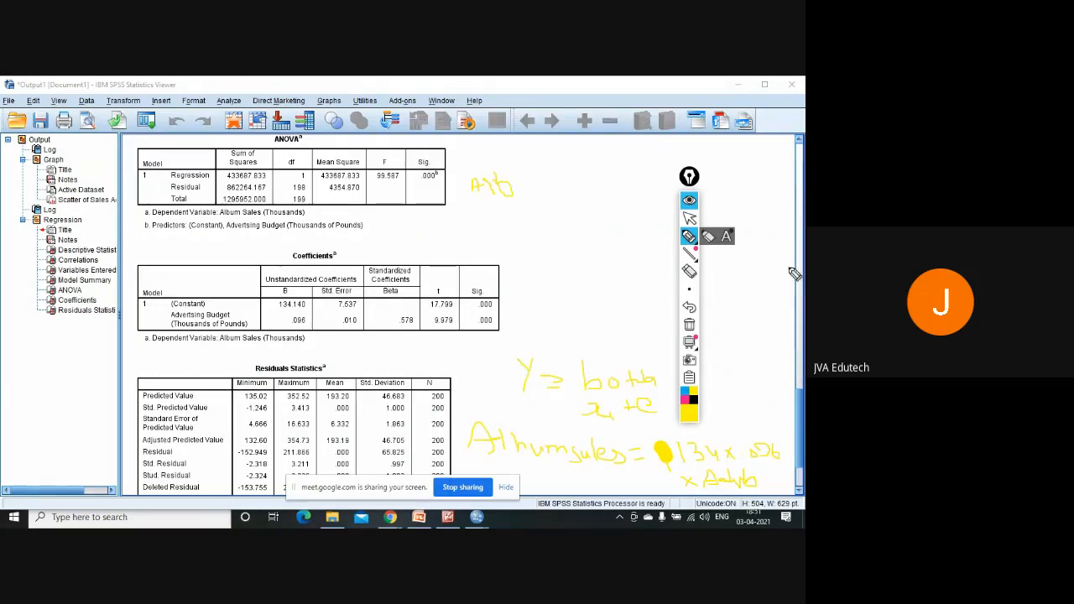
mouse_move(604, 286)
left_mouse_down()
mouse_move(357, 79)
mouse_move(493, 138)
left_mouse_up()
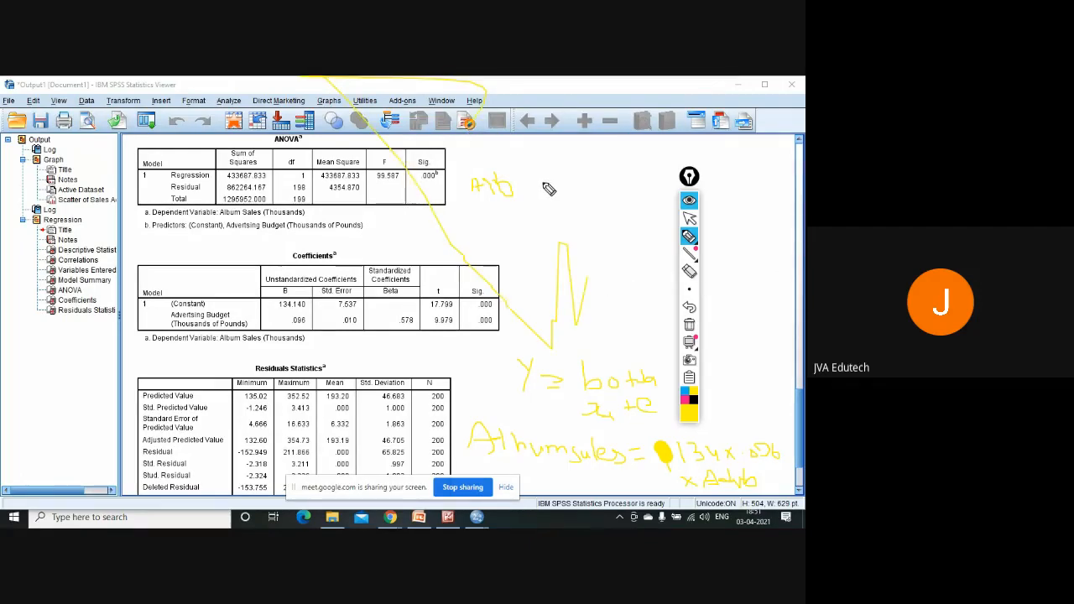
left_click(689, 324)
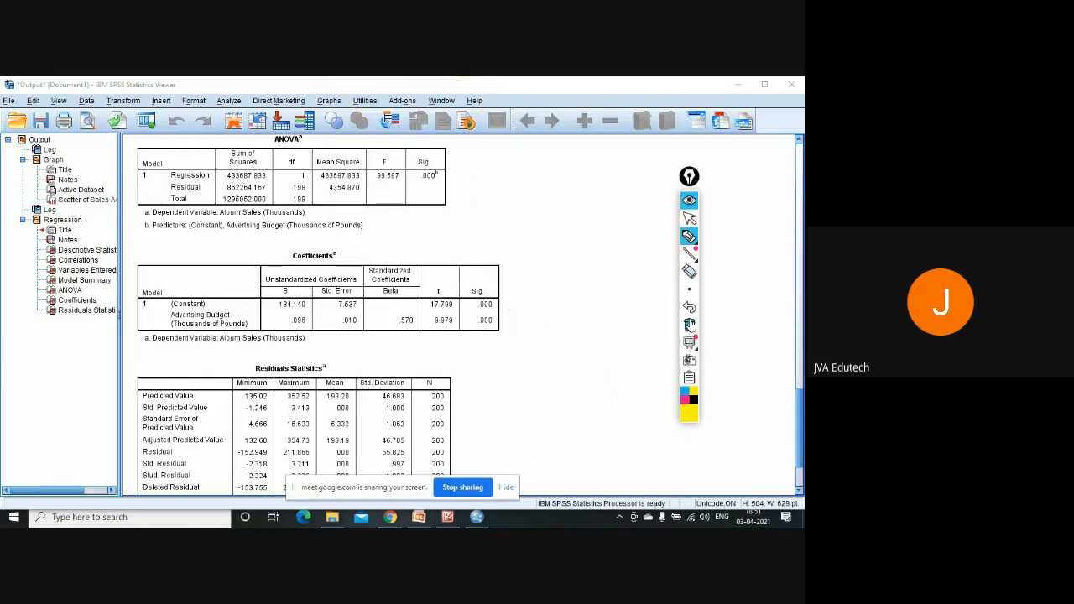
Handwrite the worked prediction Album sales = 134 + .096 × 1000 = 230 beside the ANOVA and Coefficients tables
mouse_move(481, 207)
left_mouse_down()
mouse_move(495, 201)
mouse_move(489, 192)
mouse_move(500, 200)
left_mouse_up()
mouse_move(497, 199)
left_mouse_down()
mouse_move(576, 213)
mouse_move(576, 194)
mouse_move(583, 210)
mouse_move(591, 201)
mouse_move(591, 218)
left_mouse_up()
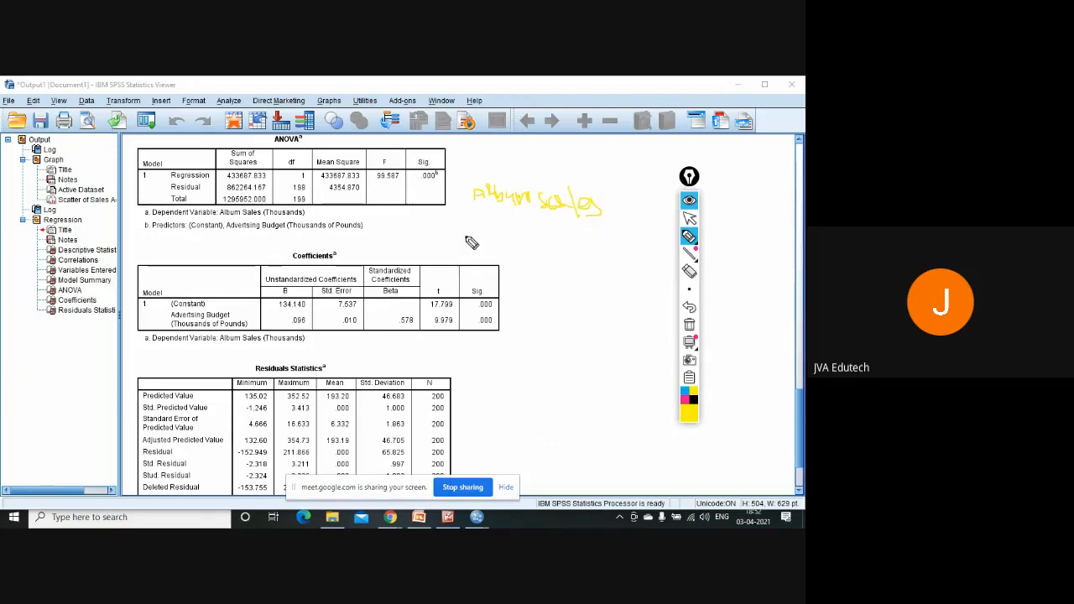
left_click_drag(458, 235, 482, 243)
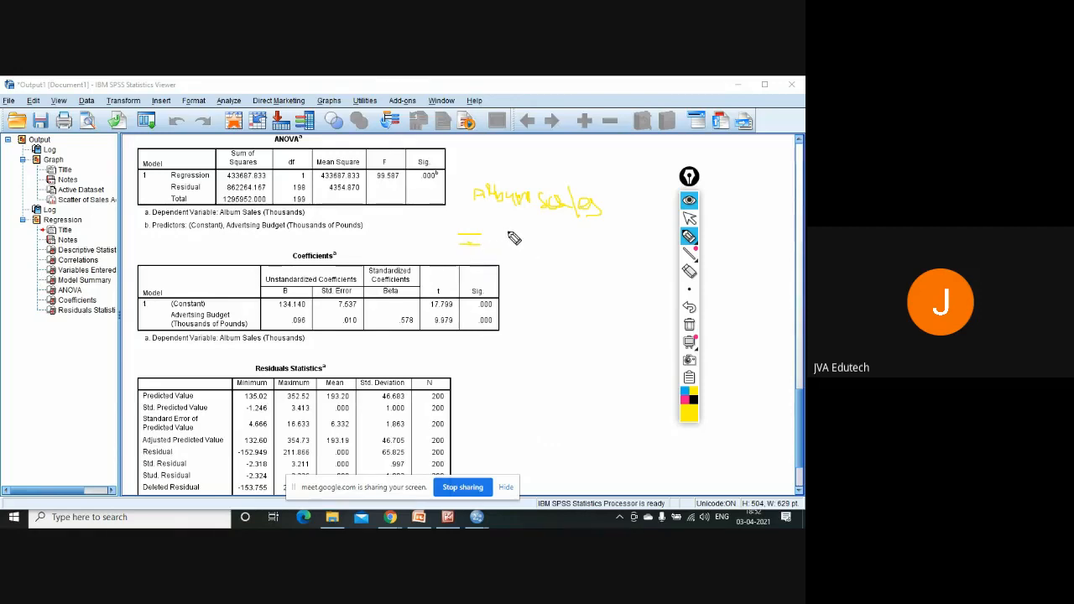
mouse_move(507, 230)
left_mouse_down()
mouse_move(507, 243)
mouse_move(523, 236)
mouse_move(526, 249)
mouse_move(542, 236)
mouse_move(557, 242)
mouse_move(553, 252)
mouse_move(575, 245)
mouse_move(631, 262)
mouse_move(665, 257)
left_mouse_up()
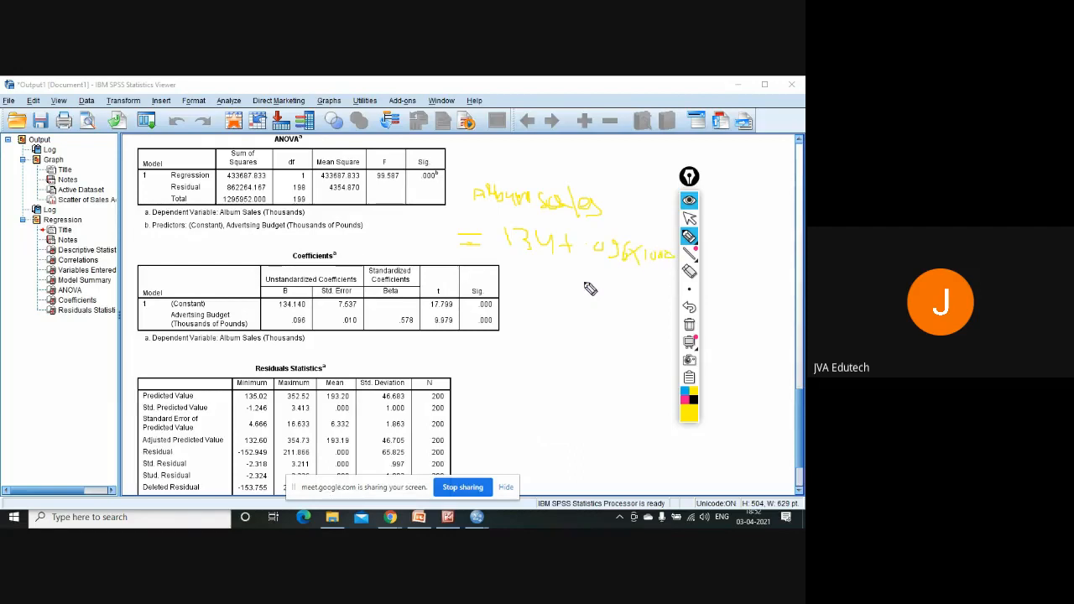
left_click_drag(515, 288, 534, 294)
mouse_move(545, 286)
left_mouse_down()
mouse_move(578, 302)
mouse_move(599, 287)
left_mouse_up()
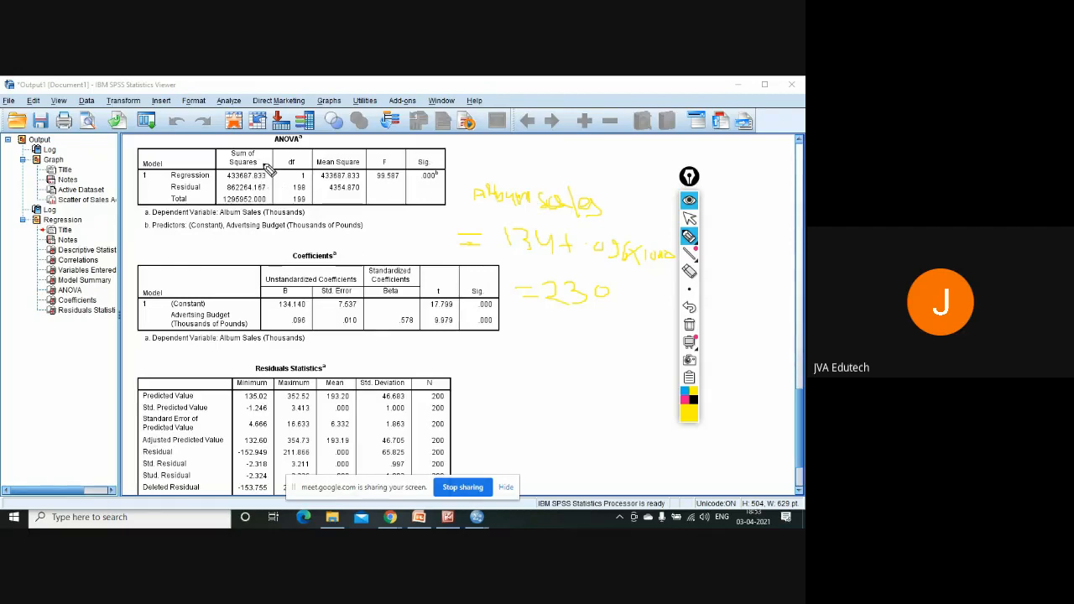
Leave drawing mode and examine the R Square, ANOVA significance and coefficients in the regression output tables
left_click(689, 218)
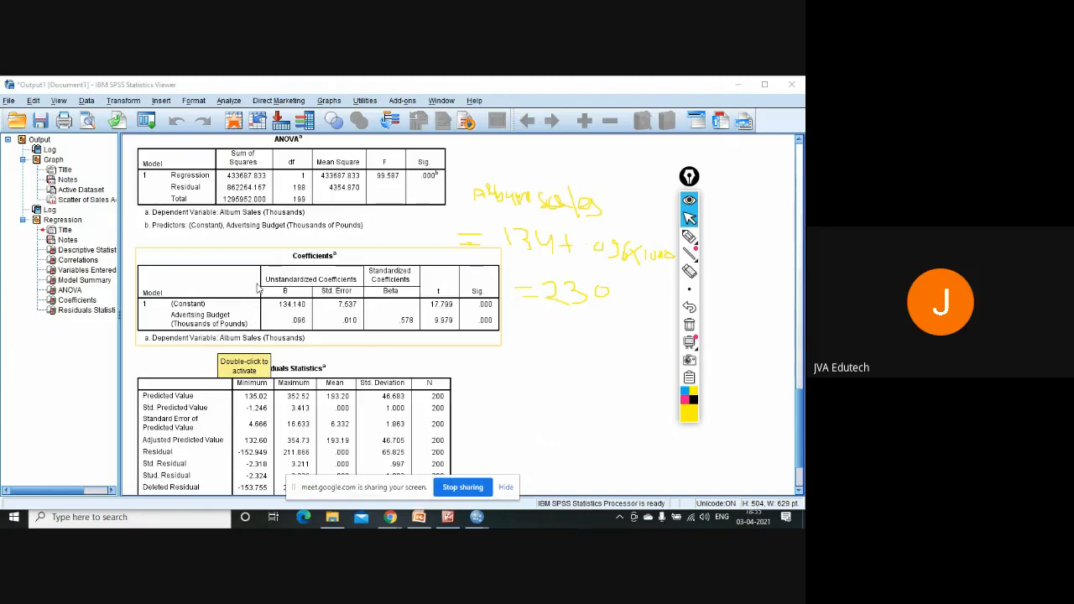
scroll(281, 292, "up", 5)
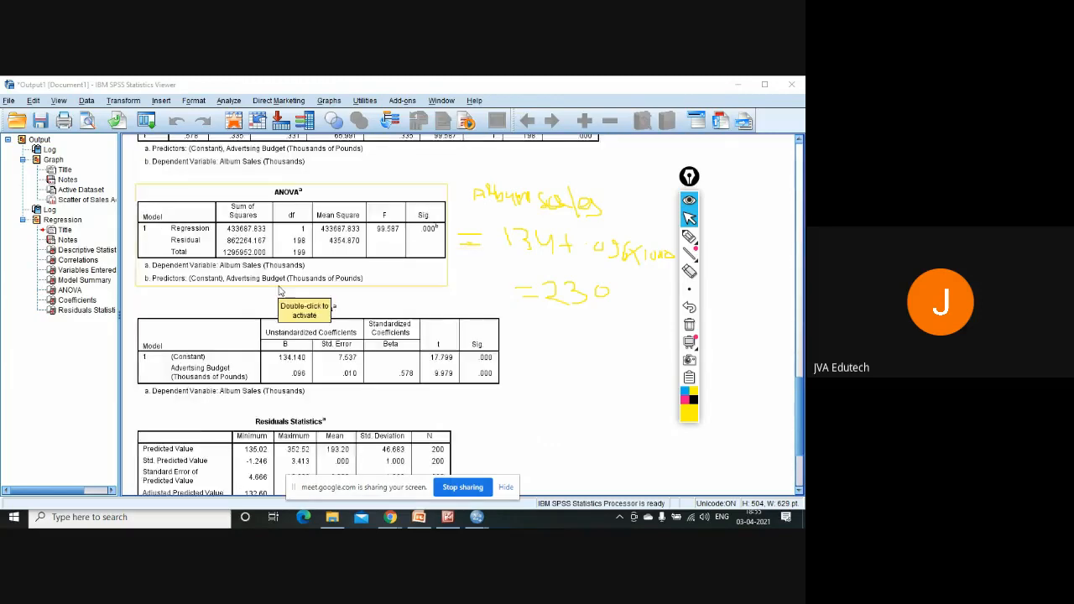
scroll(282, 291, "down", 3)
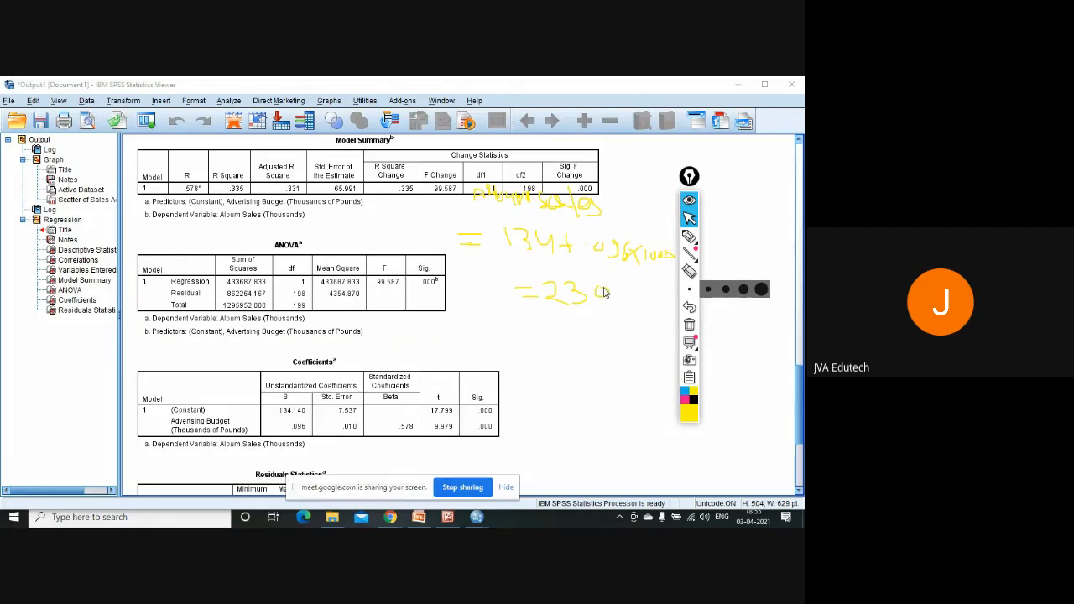
left_click(353, 222)
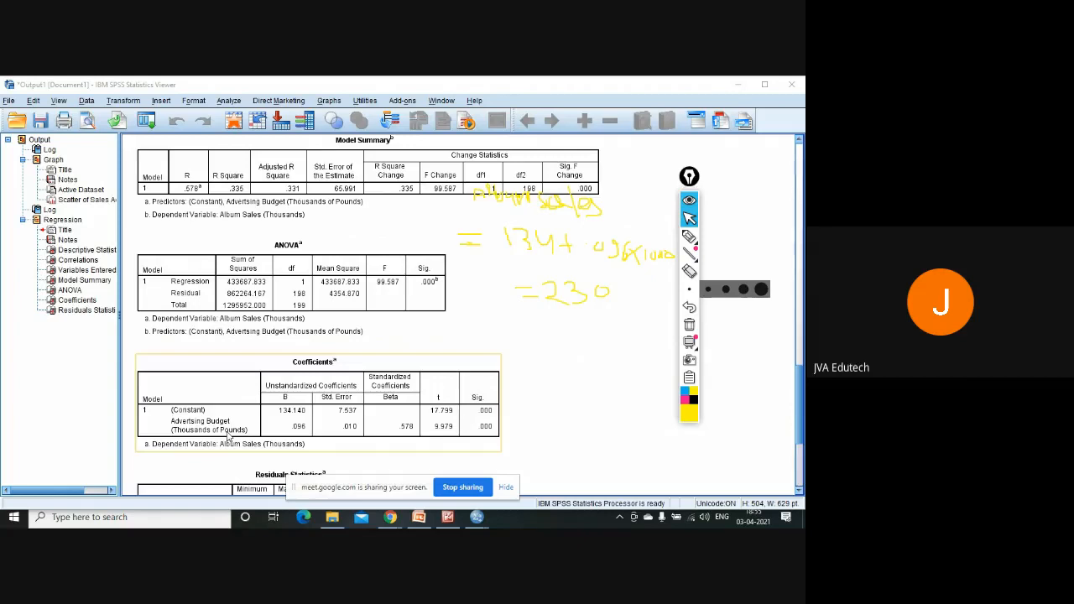
left_click(238, 193)
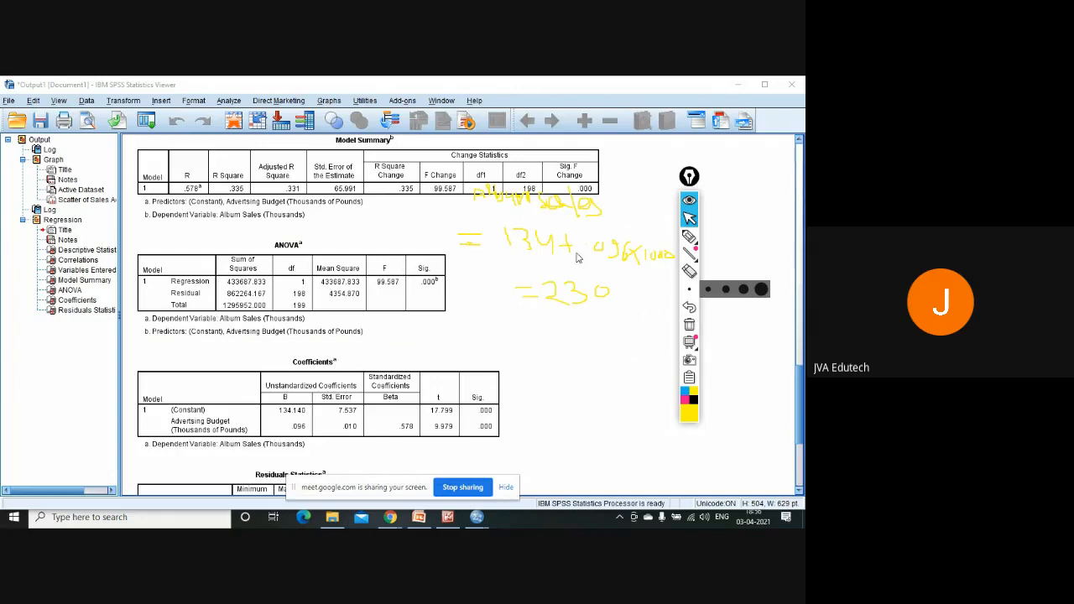
left_click(240, 195)
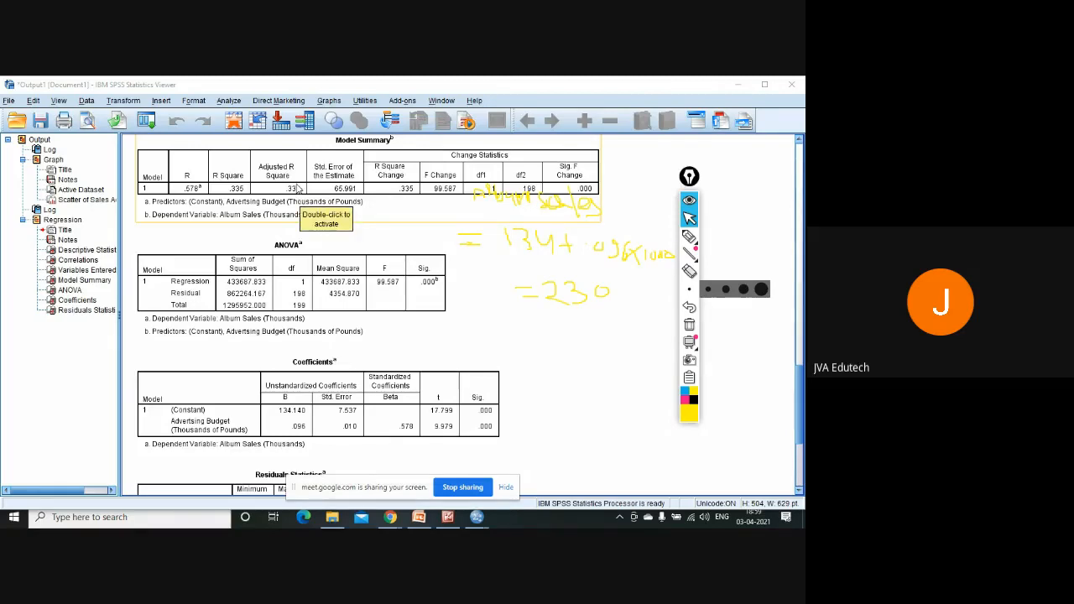
left_click(416, 242)
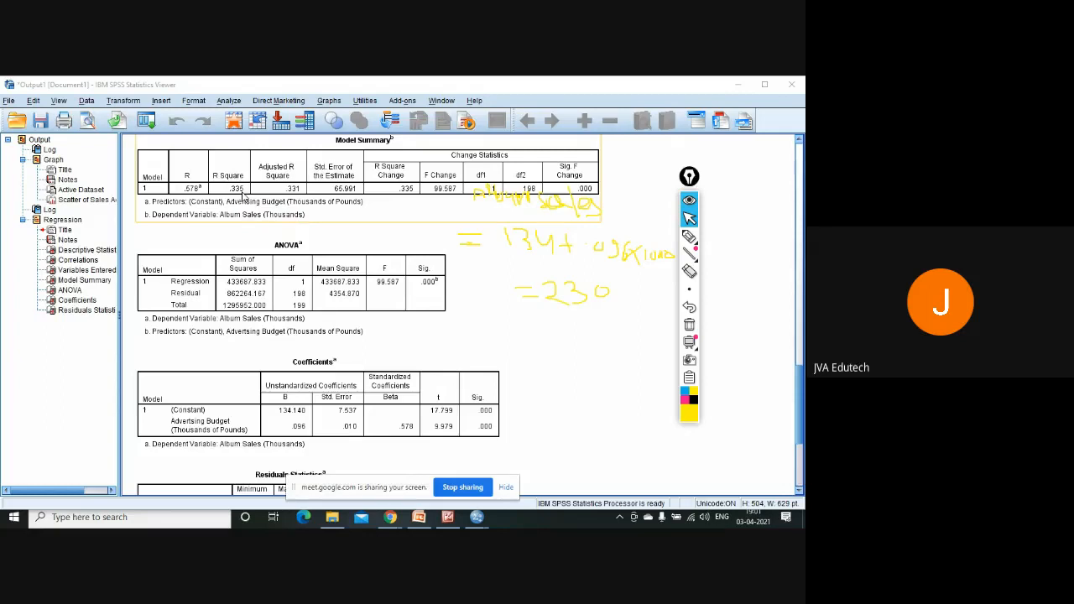
left_click(402, 254)
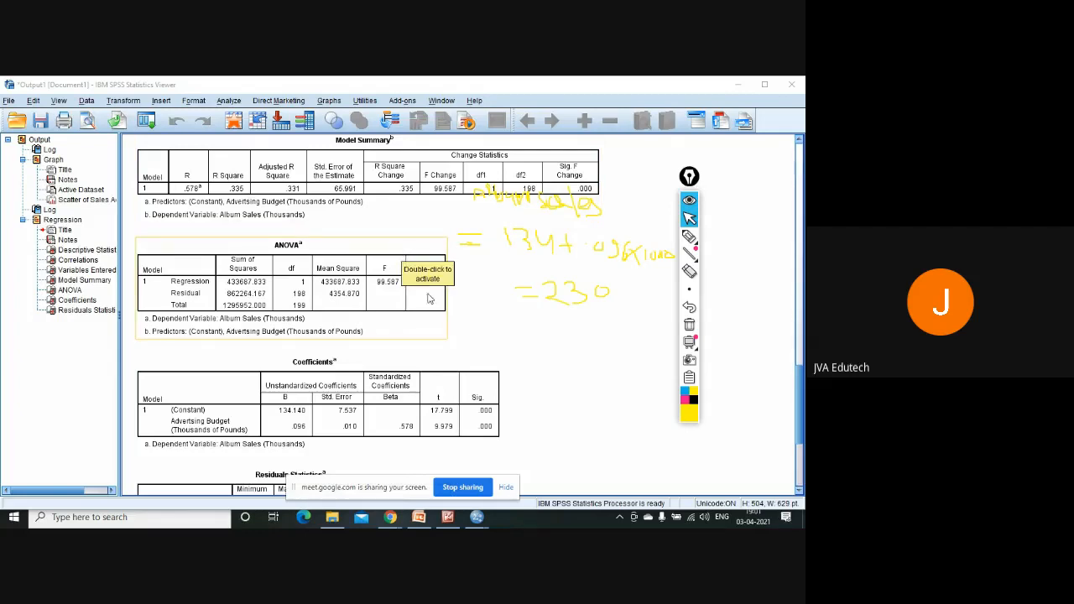
Switch to the Album Sales.sav data values and clear the handwritten calculation from the screen
mouse_move(483, 523)
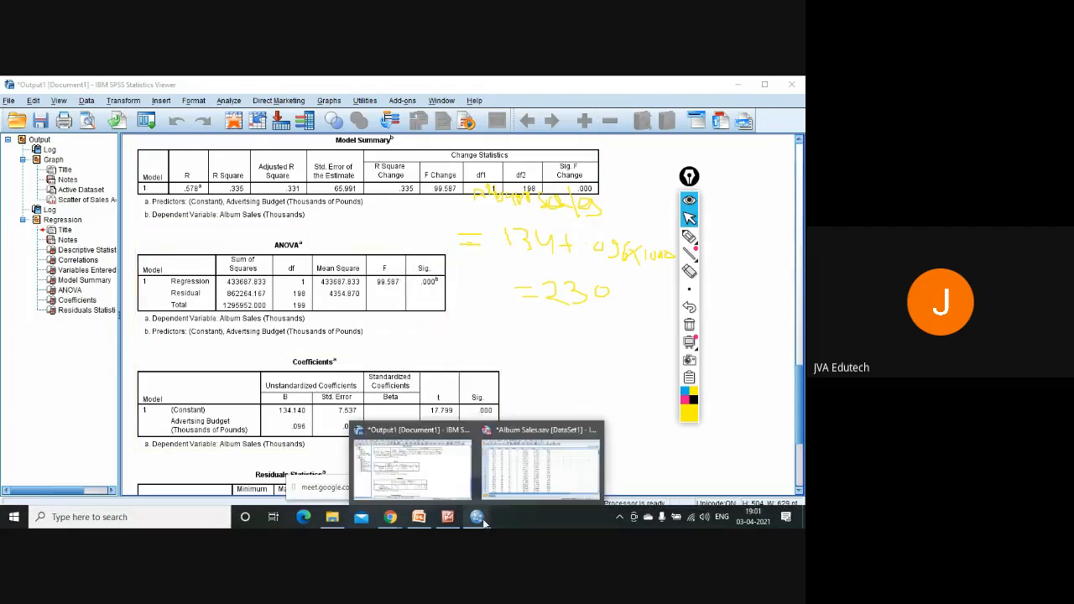
left_click(529, 495)
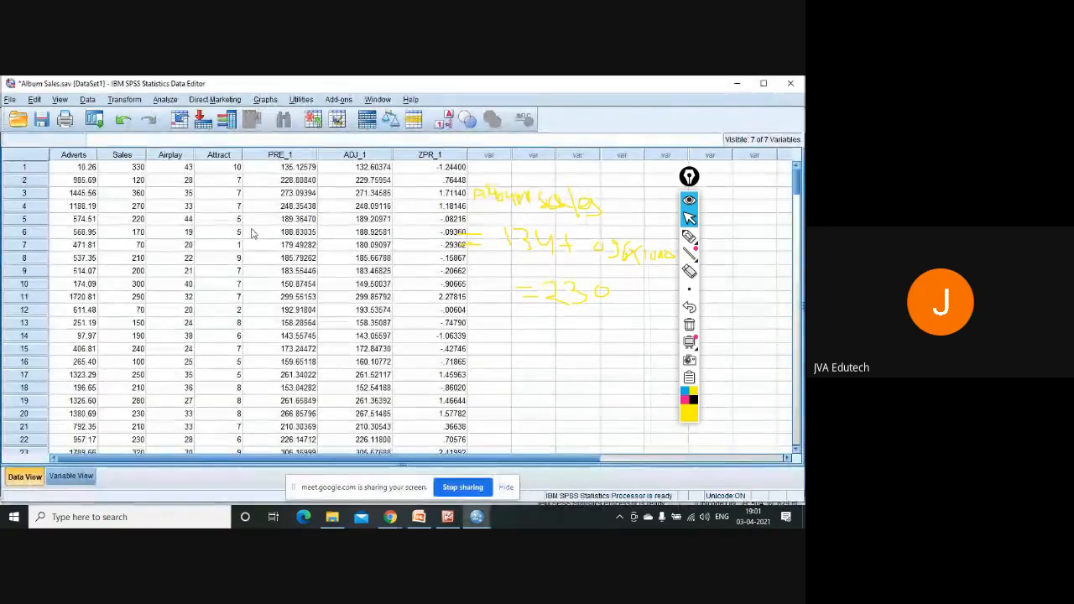
left_click(689, 326)
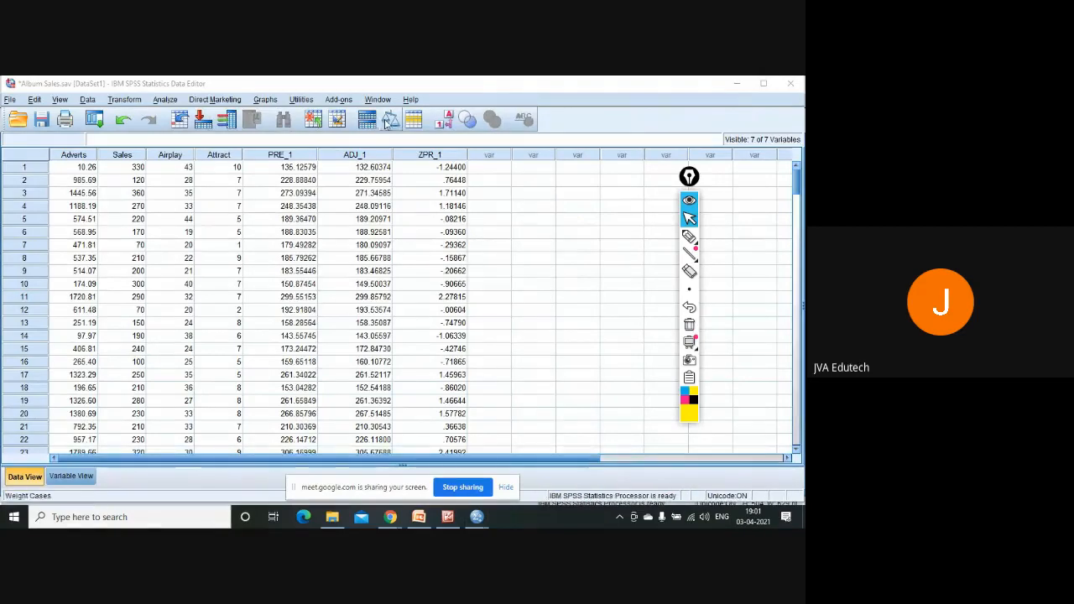
Delete the saved predicted-value variables PRE_1, ADJ_1 and ZPR_1 from the variable definitions, and return to the data values
left_click(71, 476)
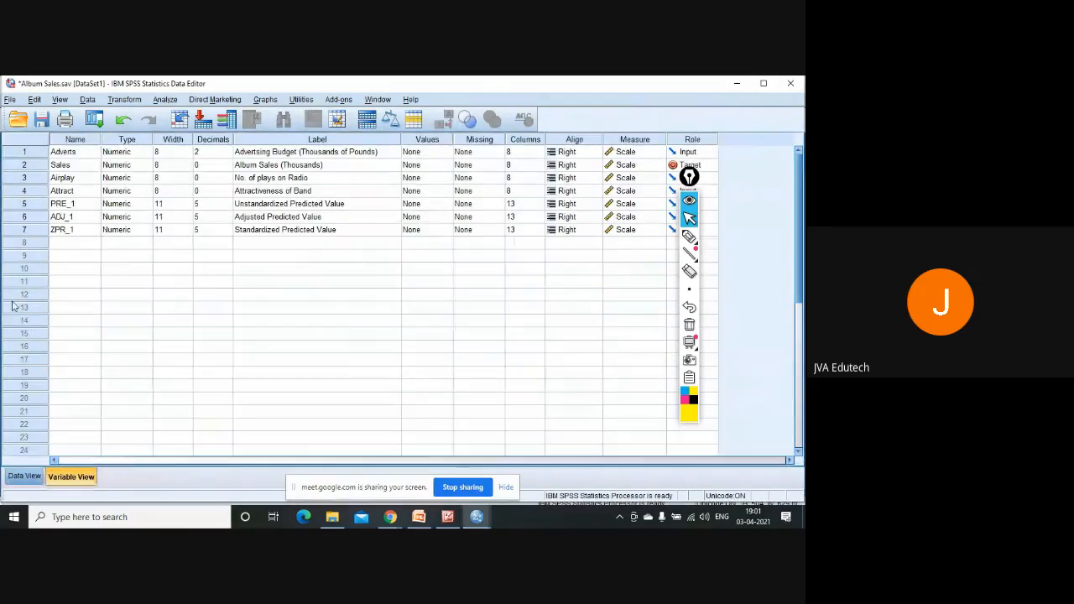
right_click(42, 205)
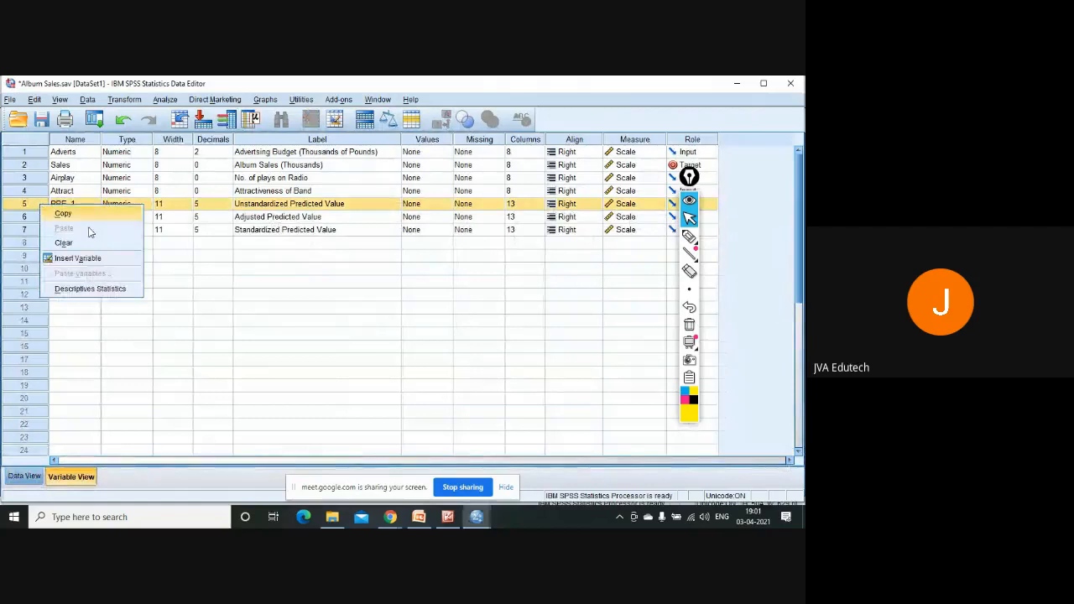
left_click(64, 244)
right_click(38, 205)
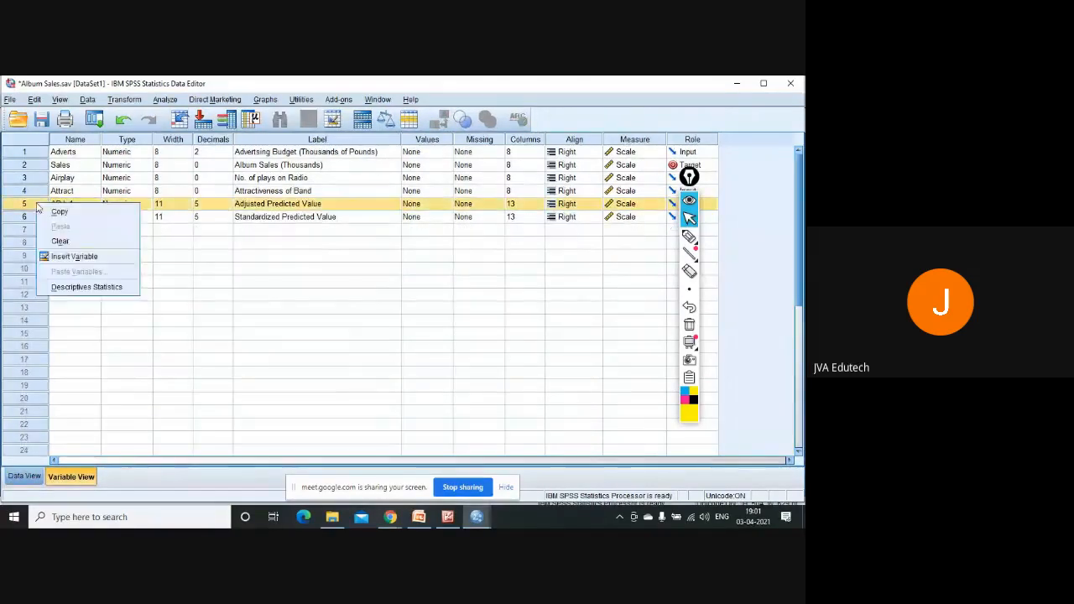
left_click(80, 245)
right_click(42, 205)
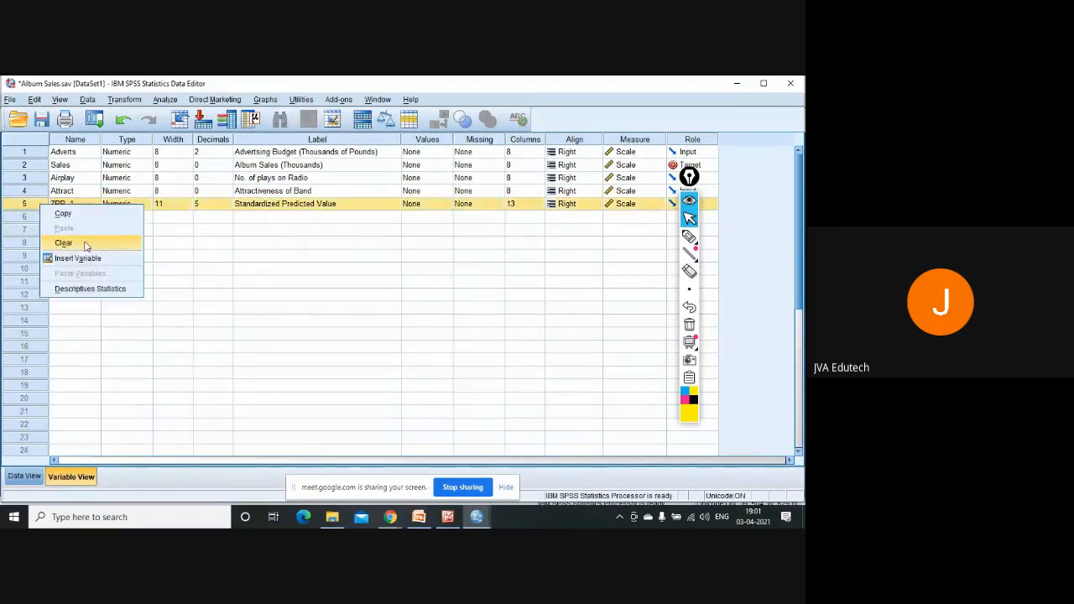
left_click(83, 246)
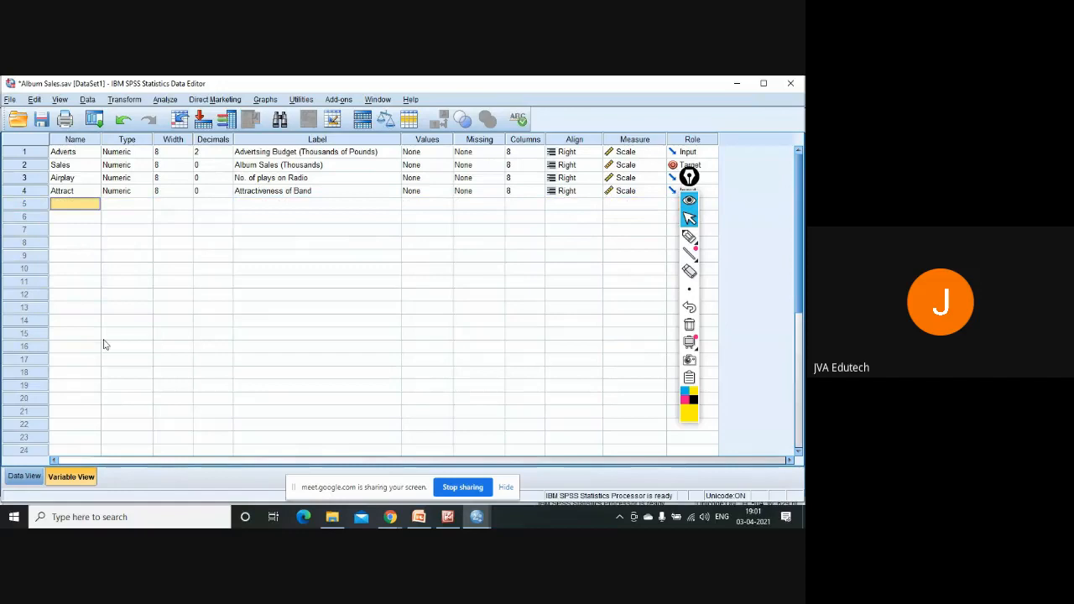
left_click(31, 477)
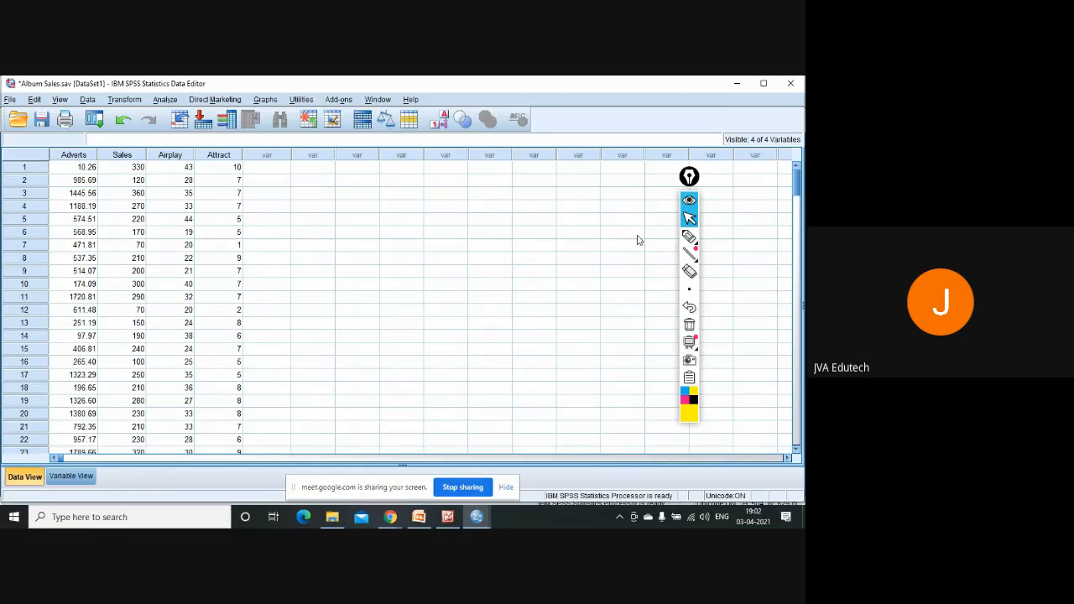
mouse_move(690, 240)
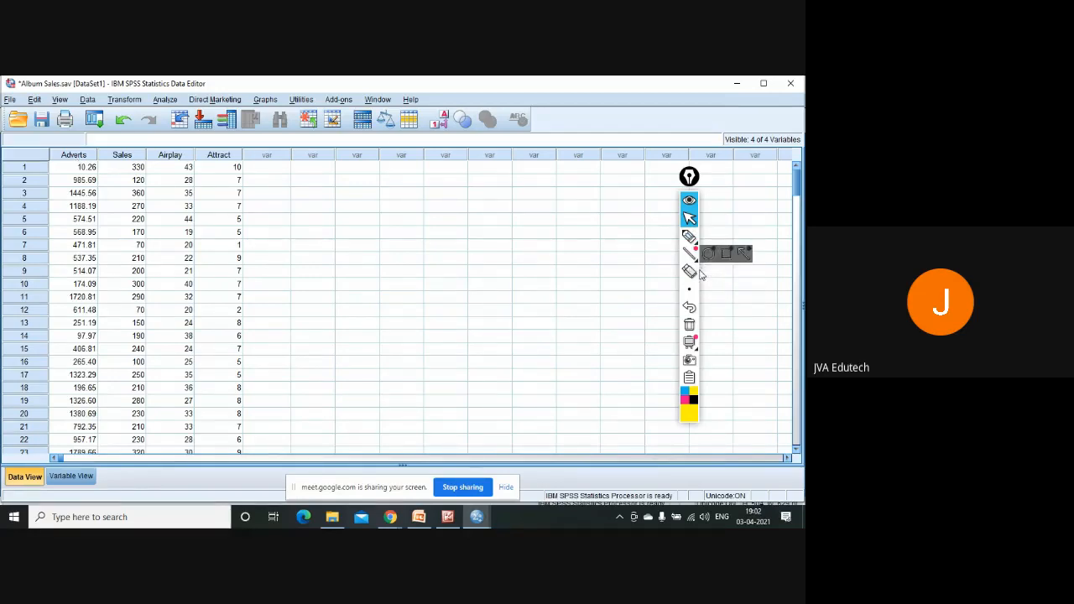
left_click(688, 291)
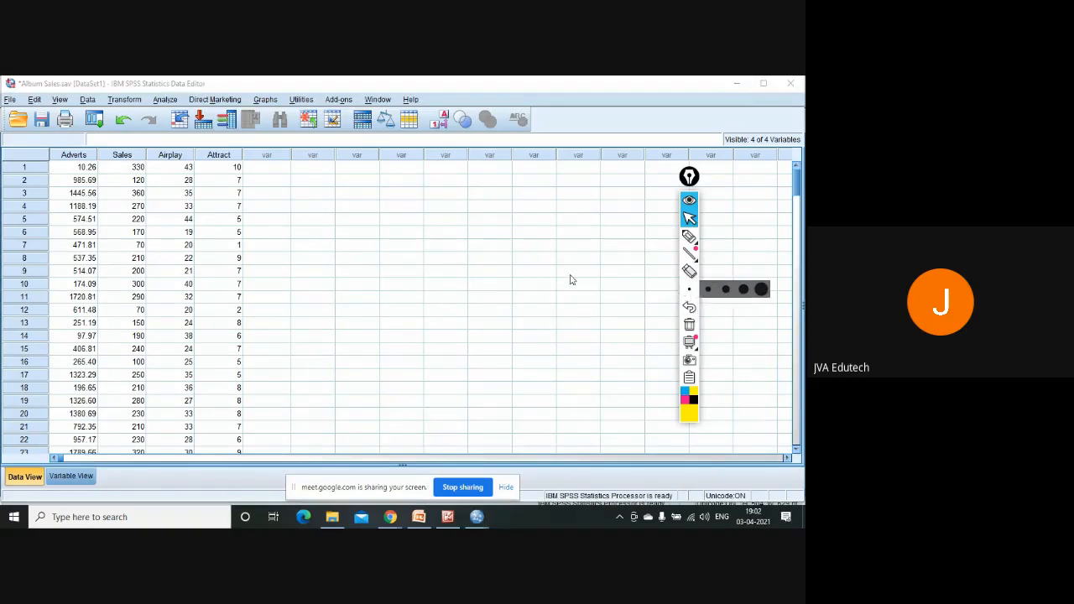
left_click(689, 236)
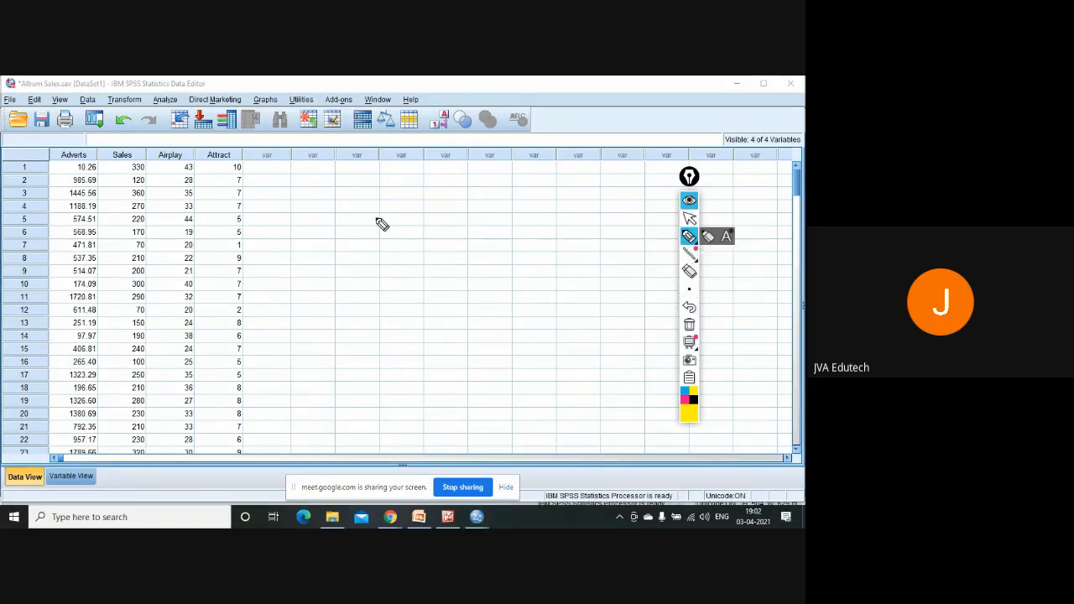
mouse_move(374, 217)
left_mouse_down()
mouse_move(373, 251)
mouse_move(373, 230)
mouse_move(390, 243)
mouse_move(460, 244)
left_mouse_up()
mouse_move(447, 237)
left_mouse_down()
mouse_move(481, 239)
mouse_move(479, 228)
mouse_move(505, 260)
left_mouse_up()
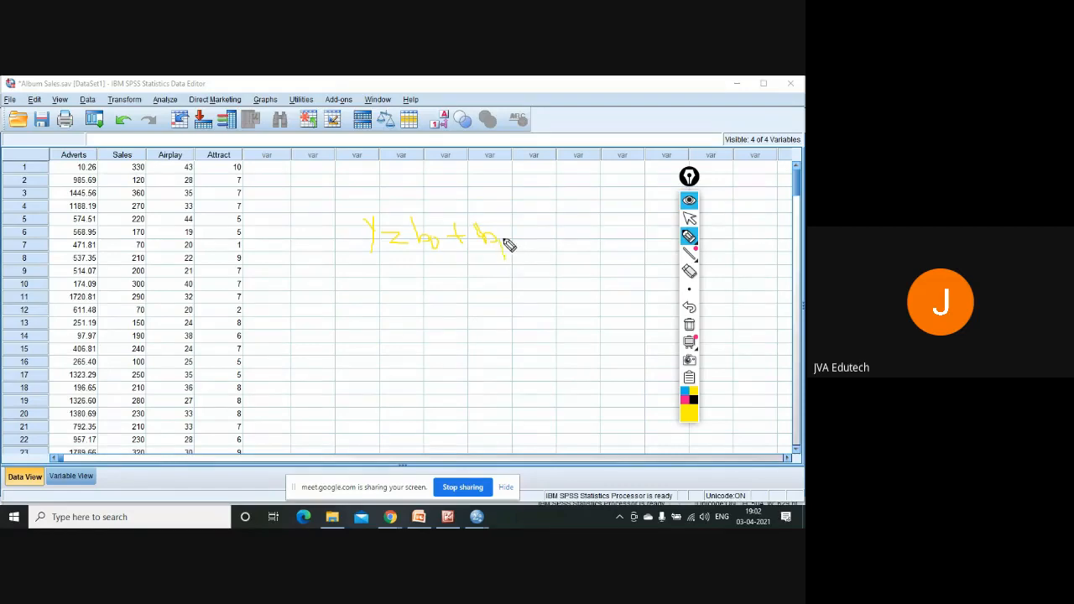
left_click_drag(517, 221, 521, 242)
left_click(689, 273)
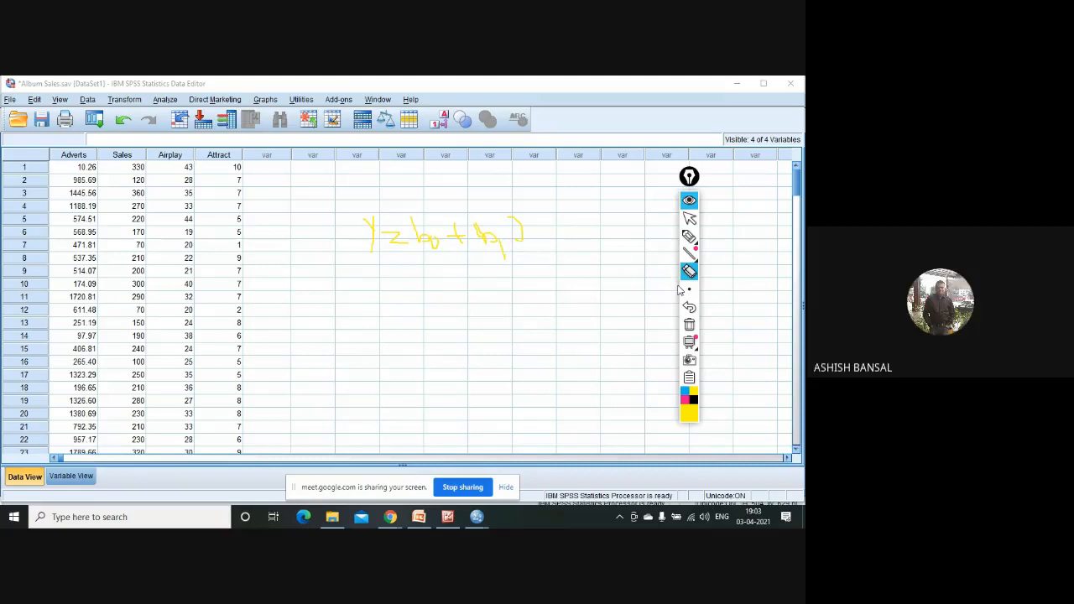
left_click(690, 325)
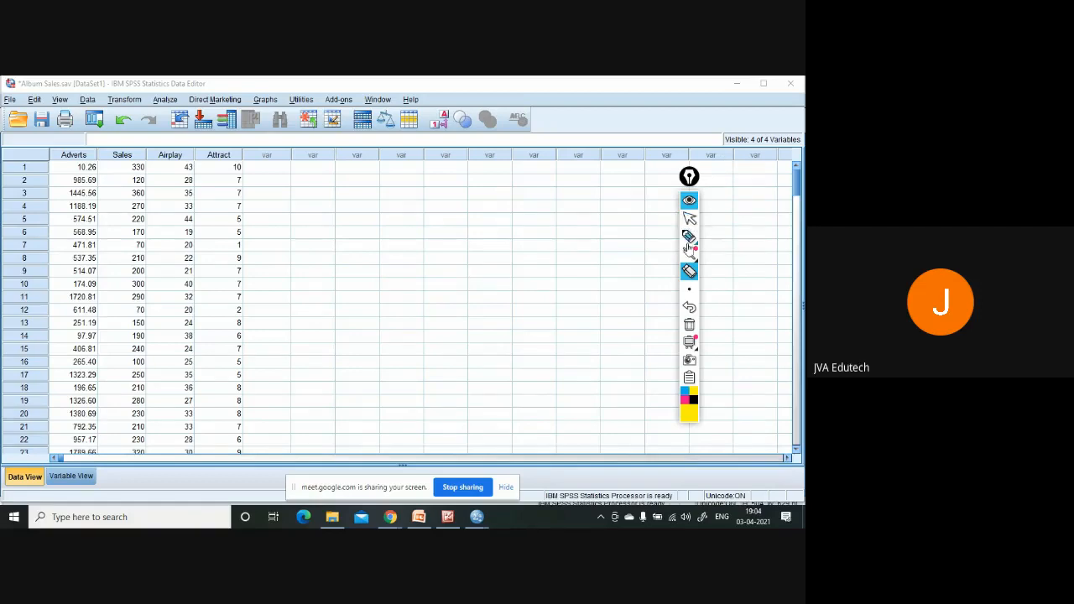
left_click(689, 237)
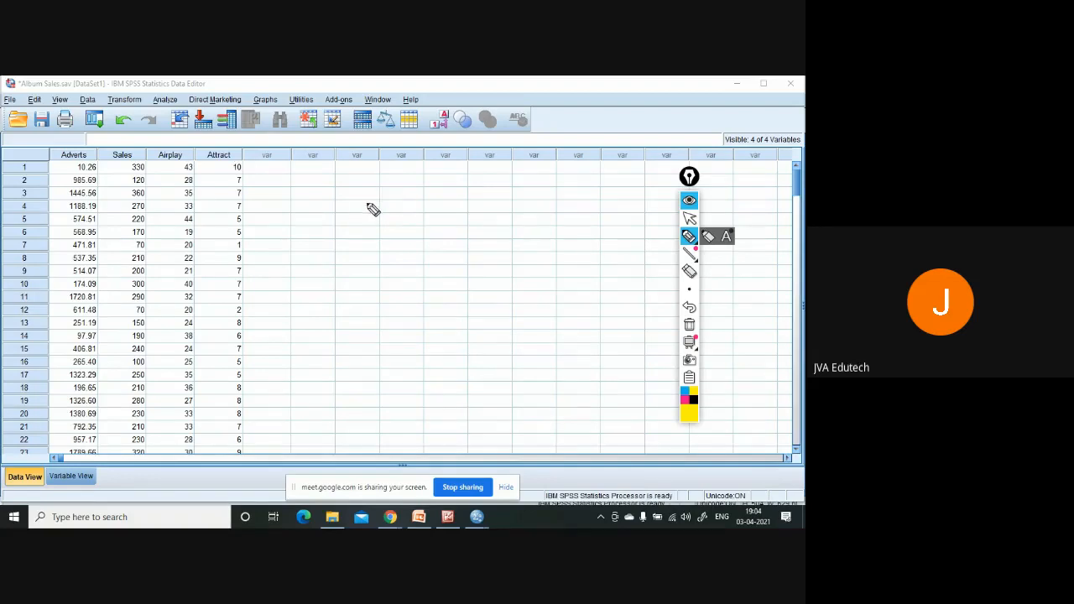
mouse_move(356, 202)
left_mouse_down()
mouse_move(353, 226)
mouse_move(343, 206)
mouse_move(391, 218)
mouse_move(439, 206)
mouse_move(487, 215)
mouse_move(503, 202)
mouse_move(503, 215)
mouse_move(568, 218)
mouse_move(579, 206)
mouse_move(636, 220)
left_mouse_up()
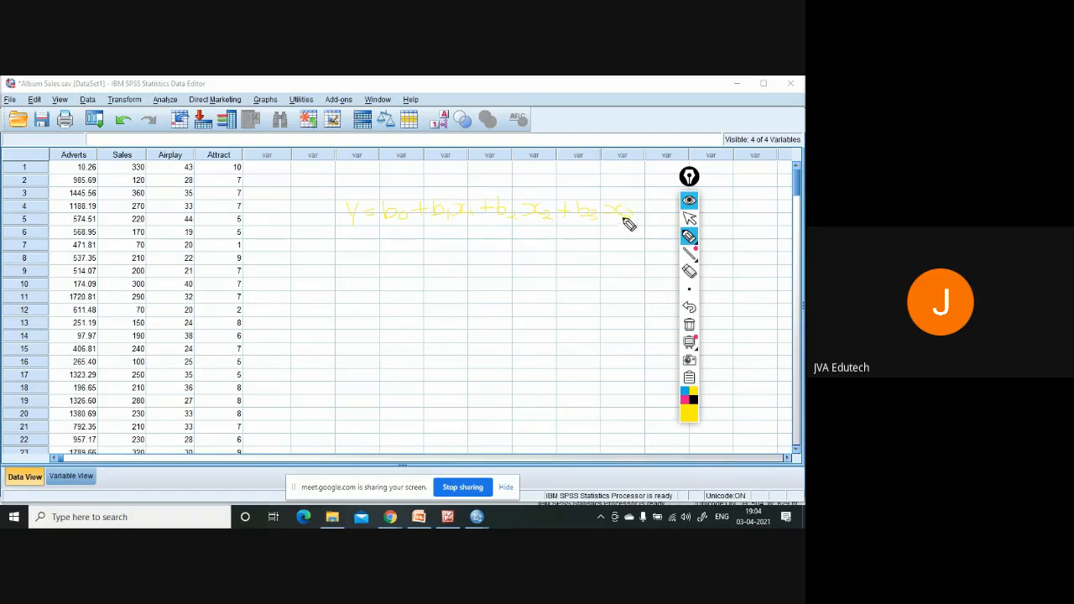
mouse_move(400, 235)
left_mouse_down()
mouse_move(398, 244)
mouse_move(425, 244)
left_mouse_up()
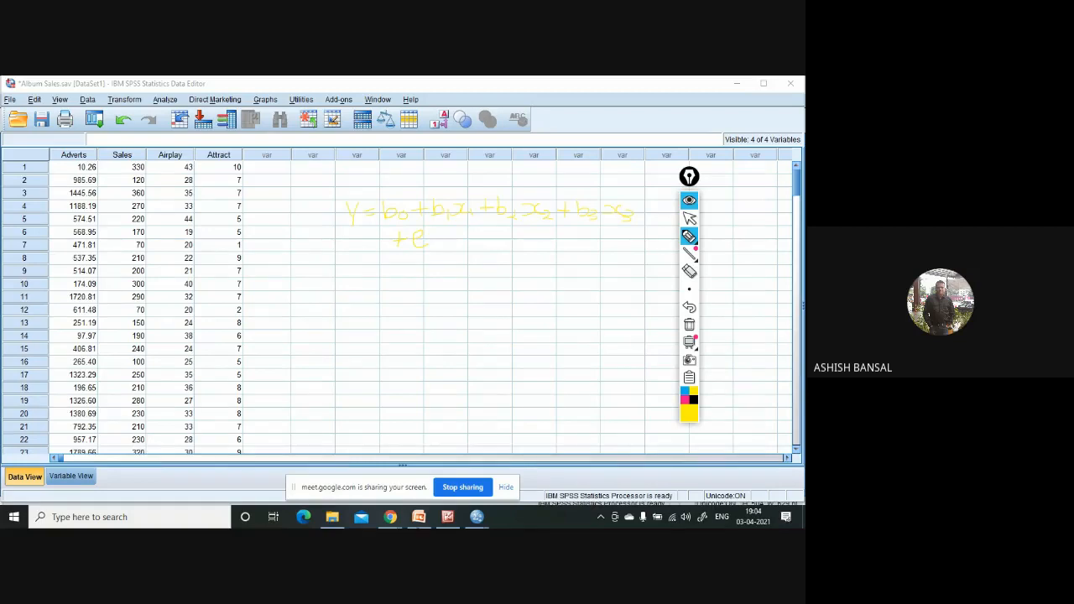
Clear the yellow writing and handwrite the equation Y = b0 + b1x1 + b2x2 + b3x3 + e in pink beside the data values
left_click(686, 394)
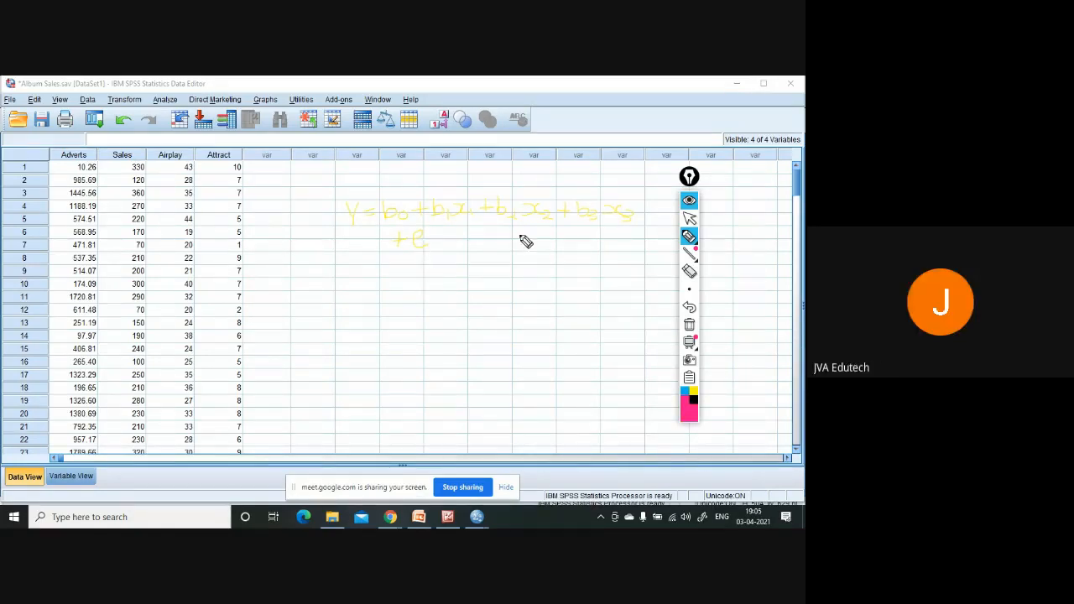
left_click(690, 326)
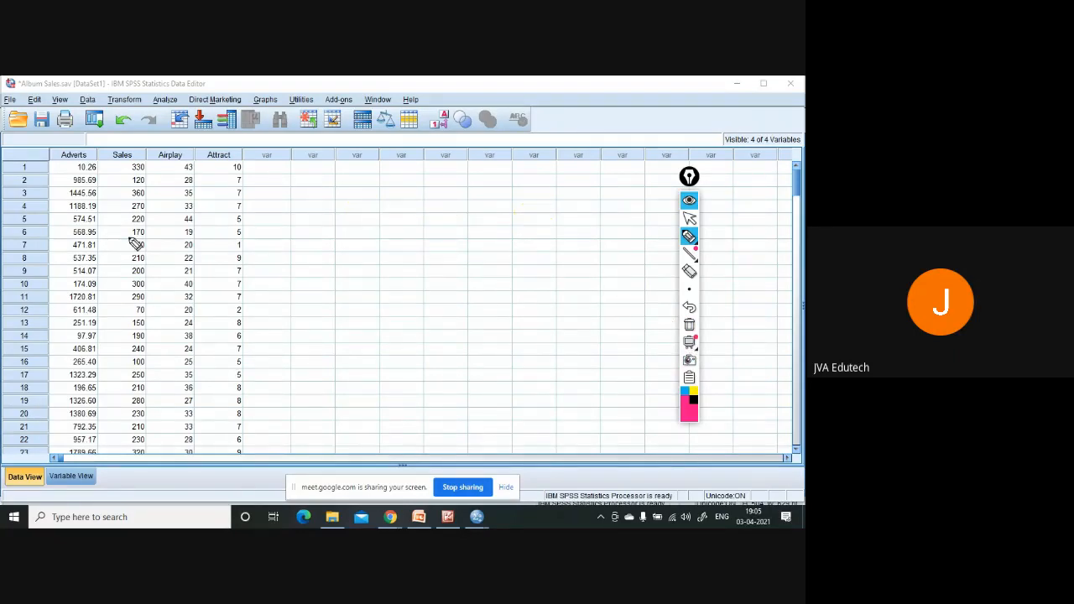
mouse_move(353, 210)
left_mouse_down()
mouse_move(341, 227)
mouse_move(363, 215)
left_mouse_up()
mouse_move(354, 222)
left_mouse_down()
mouse_move(387, 218)
mouse_move(376, 223)
left_mouse_up()
left_click_drag(393, 222, 500, 225)
left_click_drag(492, 218, 587, 229)
mouse_move(581, 224)
left_mouse_down()
mouse_move(634, 229)
mouse_move(624, 232)
left_mouse_up()
left_click_drag(638, 227, 643, 237)
left_click_drag(407, 244, 406, 253)
left_click_drag(401, 249, 427, 254)
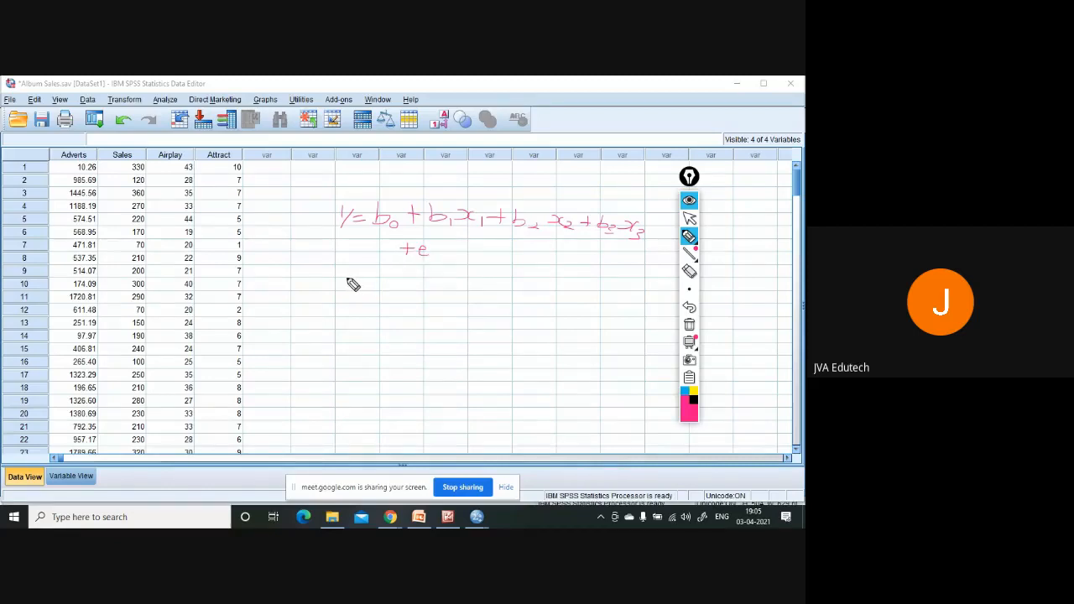
Handwrite the definitions Y = Advertising budget and b0 = intercept below the equation
left_click_drag(339, 289, 367, 277)
mouse_move(353, 283)
left_mouse_down()
mouse_move(557, 286)
mouse_move(588, 297)
mouse_move(610, 286)
left_mouse_up()
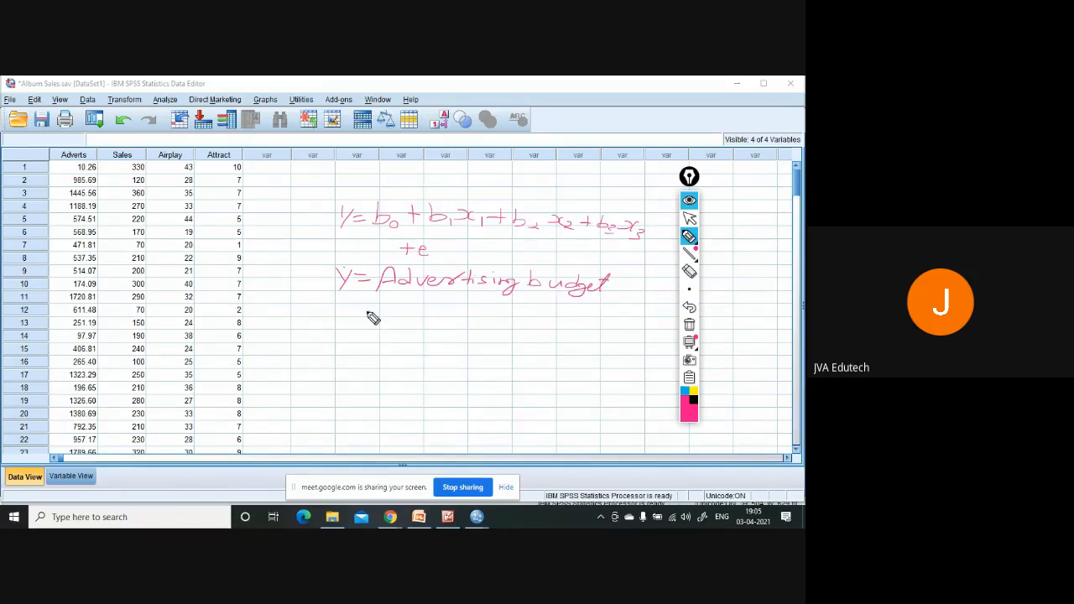
mouse_move(346, 304)
left_mouse_down()
mouse_move(350, 319)
mouse_move(522, 309)
left_mouse_up()
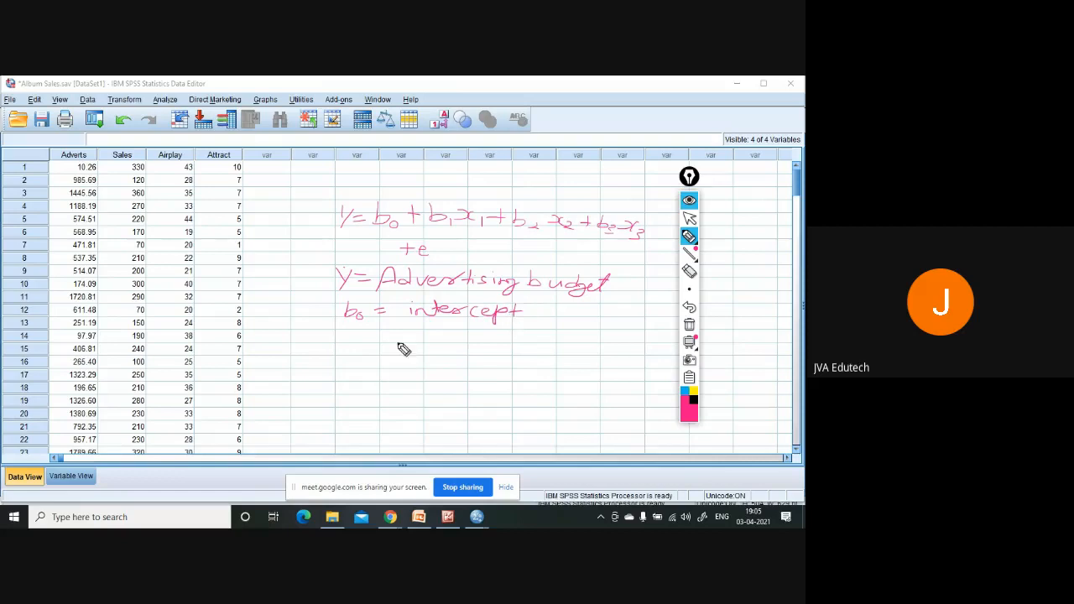
Handwrite b1 = regression coefficient of predictor variable x1 below the intercept definition
mouse_move(353, 331)
left_mouse_down()
mouse_move(368, 345)
mouse_move(387, 334)
left_mouse_up()
left_click_drag(378, 342, 614, 339)
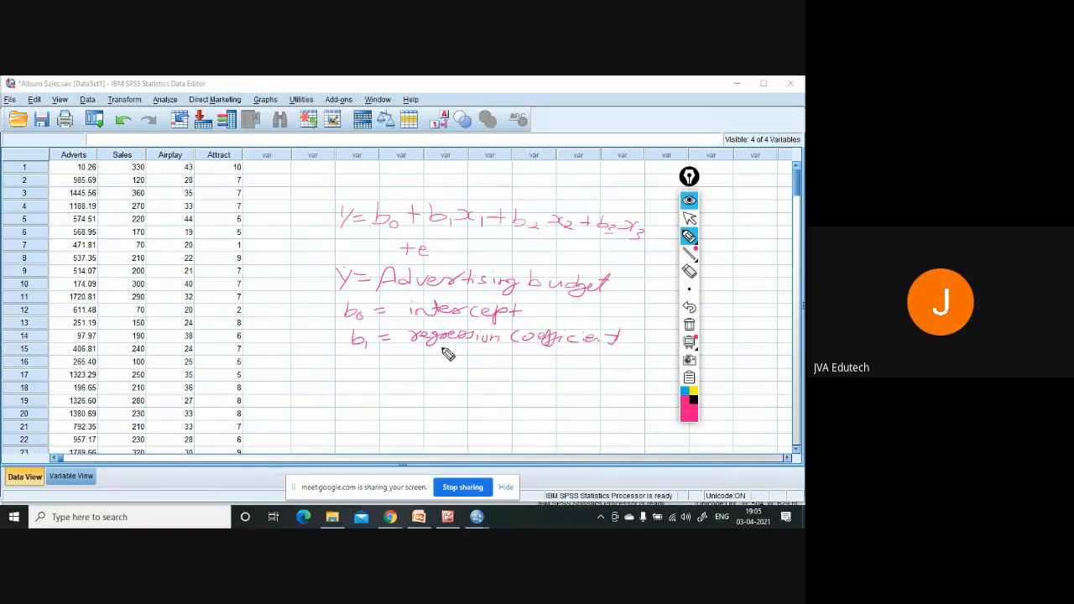
mouse_move(427, 364)
left_mouse_down()
mouse_move(434, 352)
mouse_move(444, 362)
mouse_move(491, 353)
mouse_move(485, 363)
mouse_move(569, 369)
mouse_move(615, 355)
mouse_move(613, 366)
mouse_move(634, 368)
left_mouse_up()
mouse_move(467, 367)
left_mouse_down()
mouse_move(489, 369)
mouse_move(490, 382)
left_mouse_up()
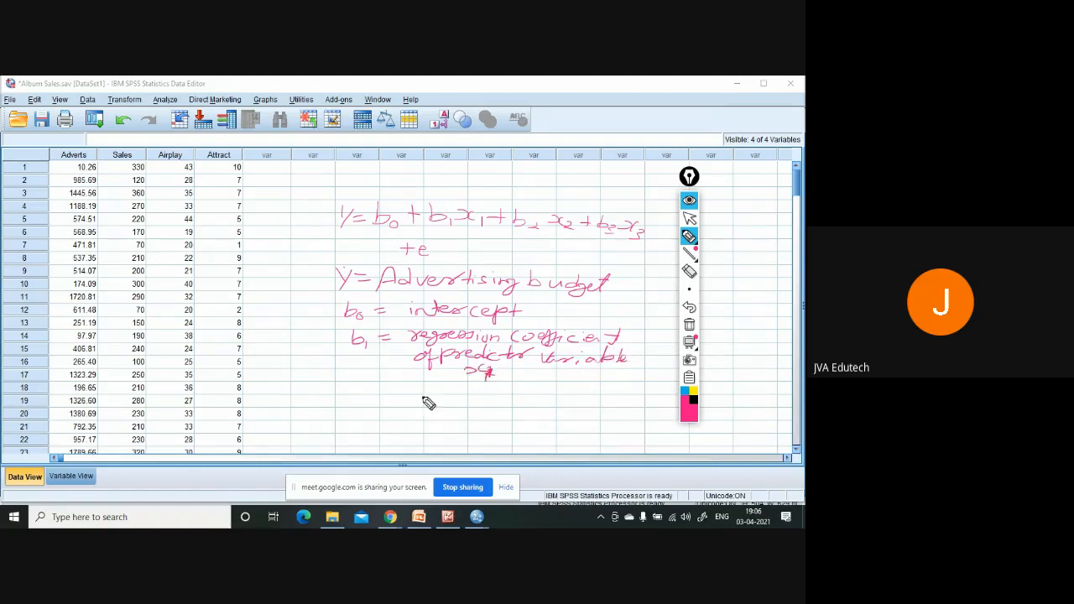
Complete the handwritten definitions with b2 for x2, b3 for x3, and e = error (residuals)
mouse_move(362, 379)
left_mouse_down()
mouse_move(372, 398)
mouse_move(394, 387)
left_mouse_up()
left_click_drag(385, 391, 395, 391)
left_click_drag(474, 384, 488, 397)
mouse_move(488, 384)
left_mouse_down()
mouse_move(474, 400)
mouse_move(507, 396)
left_mouse_up()
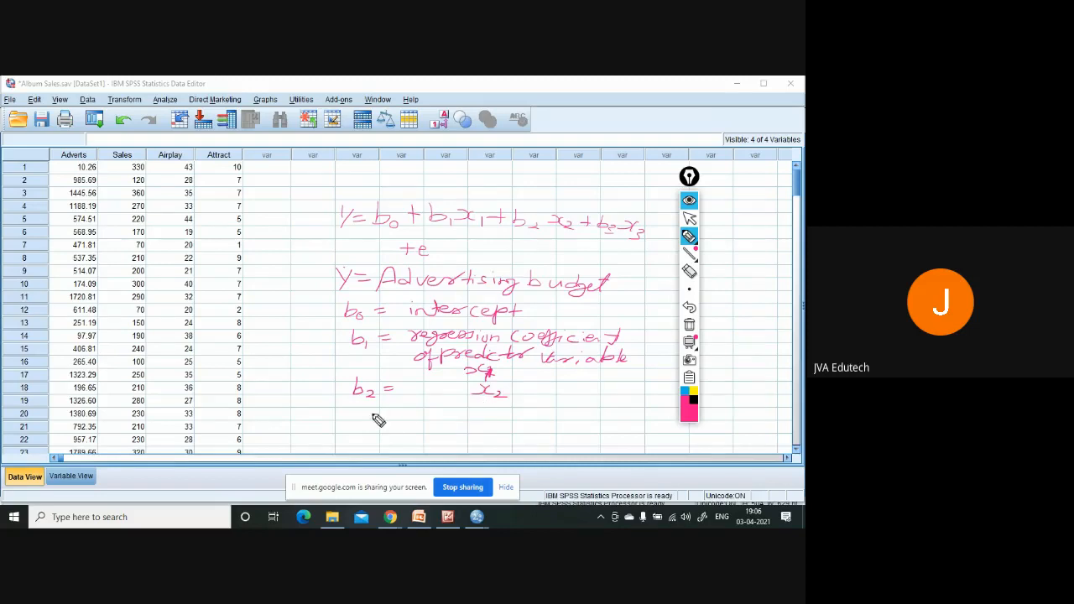
mouse_move(369, 405)
left_mouse_down()
mouse_move(373, 419)
mouse_move(414, 409)
left_mouse_up()
left_click_drag(404, 415, 414, 415)
left_click_drag(480, 408, 487, 415)
left_click_drag(378, 430, 413, 426)
mouse_move(400, 431)
left_mouse_down()
mouse_move(480, 426)
mouse_move(505, 438)
mouse_move(564, 425)
mouse_move(606, 437)
mouse_move(599, 426)
mouse_move(622, 429)
mouse_move(643, 412)
left_mouse_up()
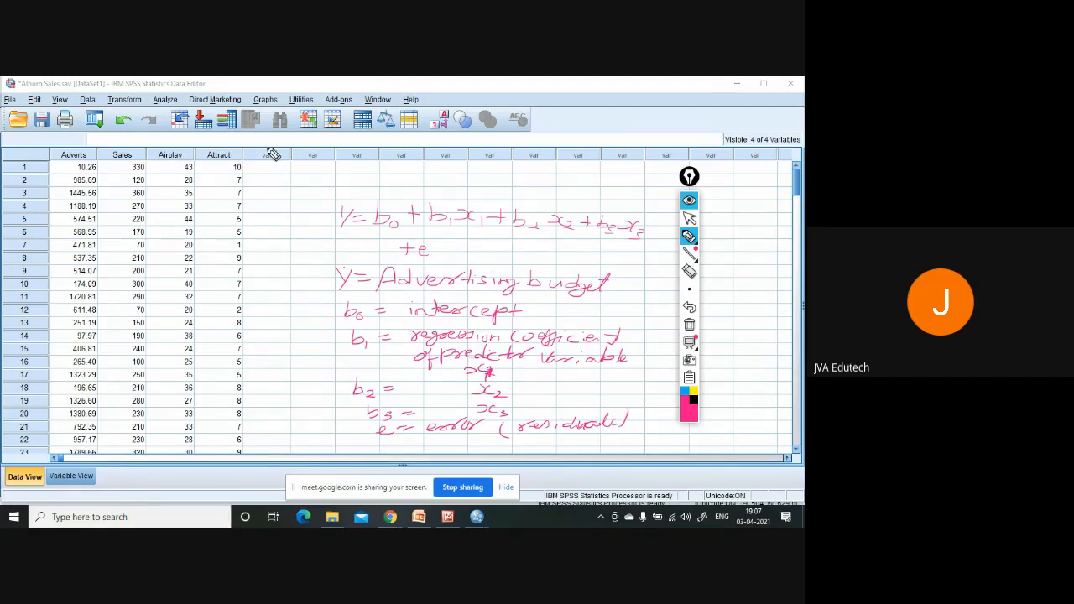
Leave drawing mode and look through the album sales cases down to the last row and back to the first
left_click_drag(799, 186, 796, 228)
left_click(689, 220)
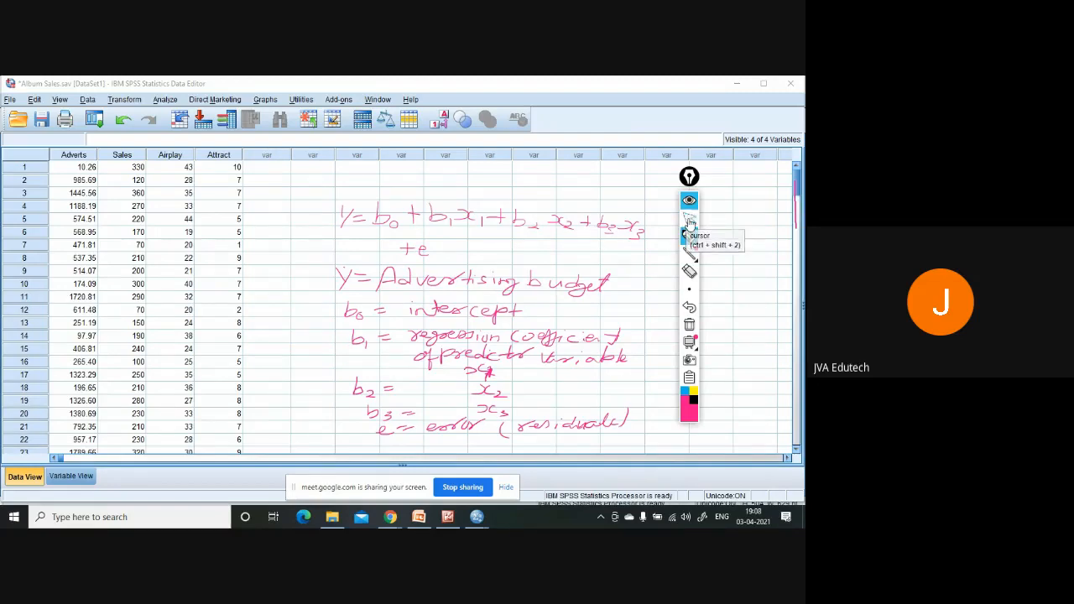
left_click_drag(798, 184, 801, 405)
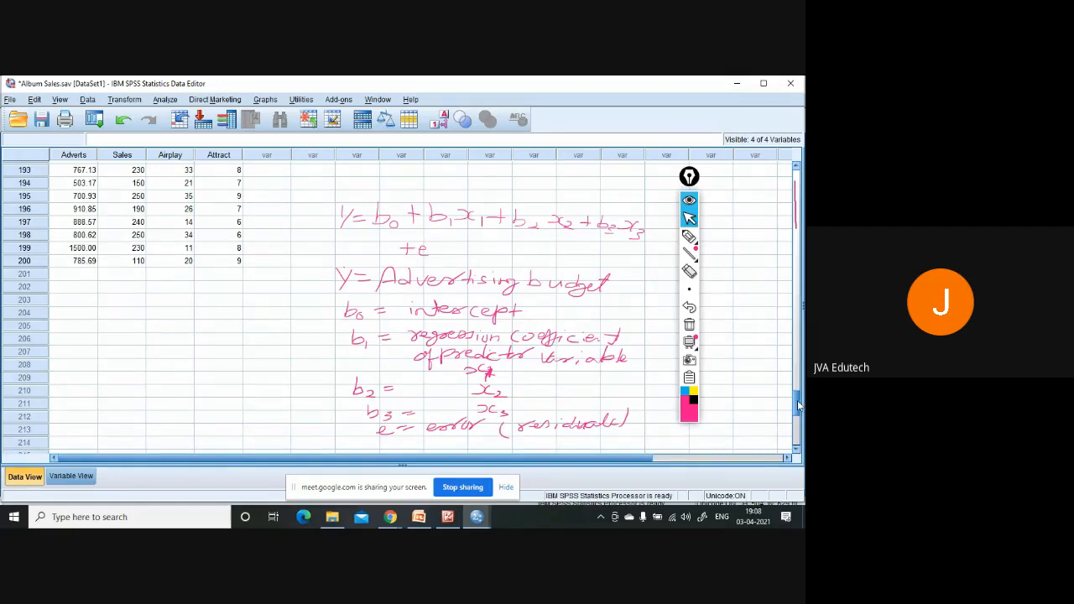
left_click_drag(798, 406, 777, 160)
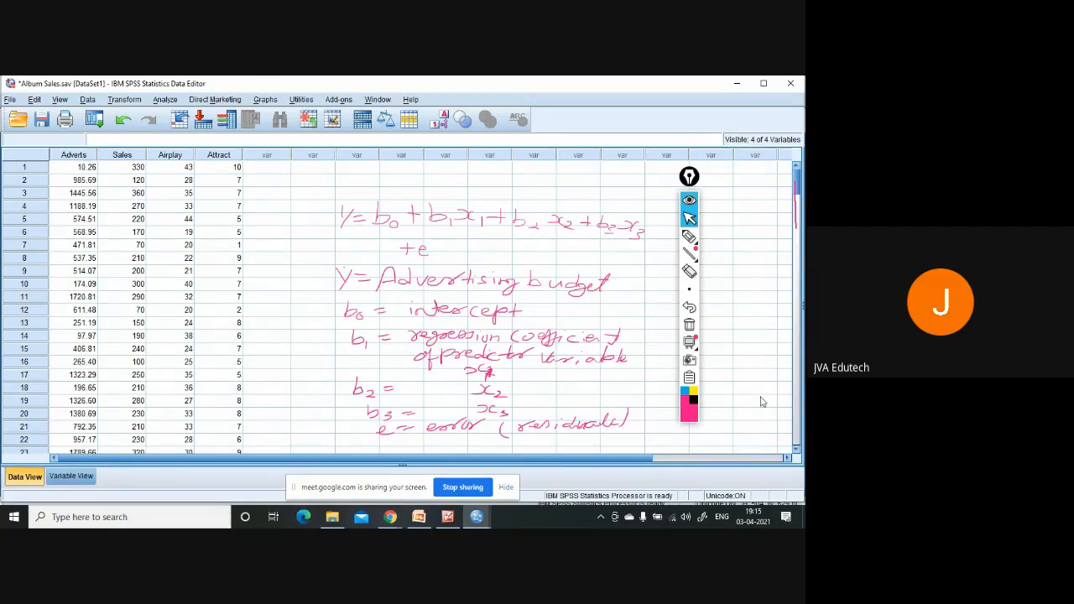
Clear the handwritten notes over the Album Sales.sav data and open the Linear Regression dialog
left_click(475, 526)
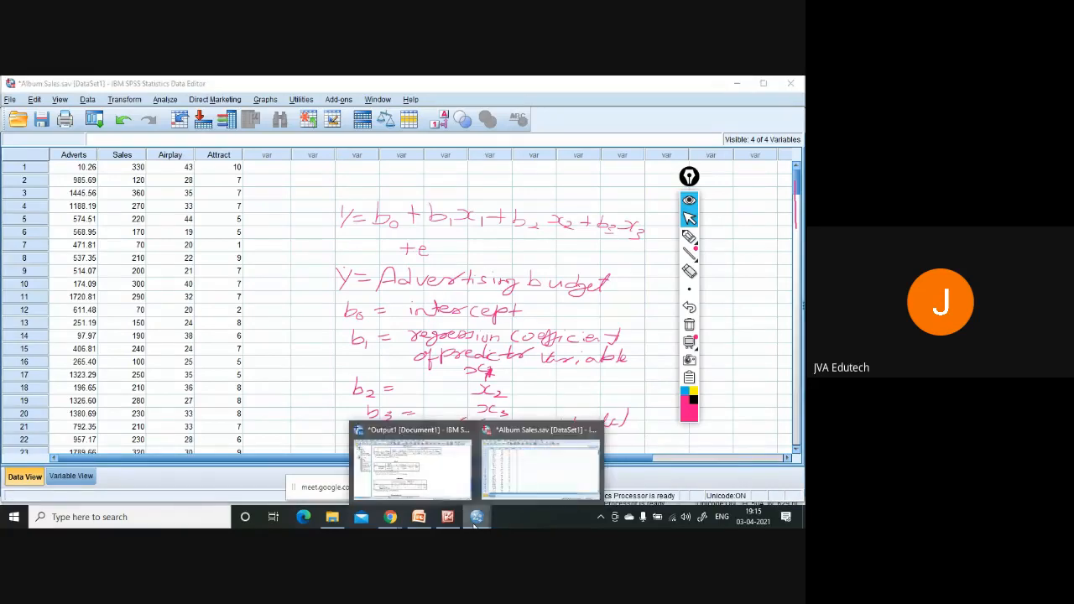
left_click(527, 483)
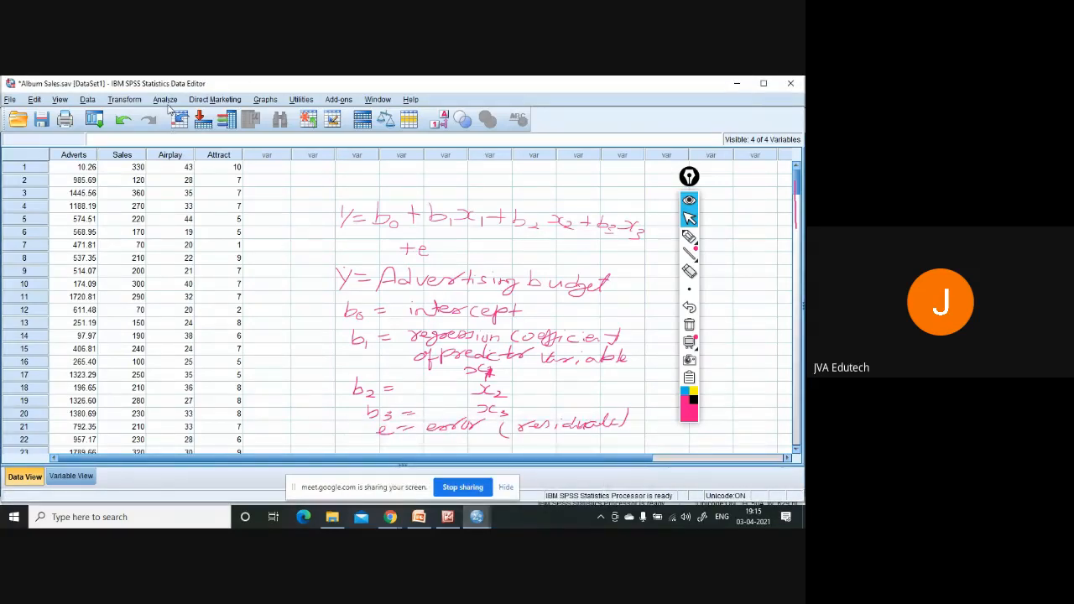
left_click(690, 325)
left_click(166, 101)
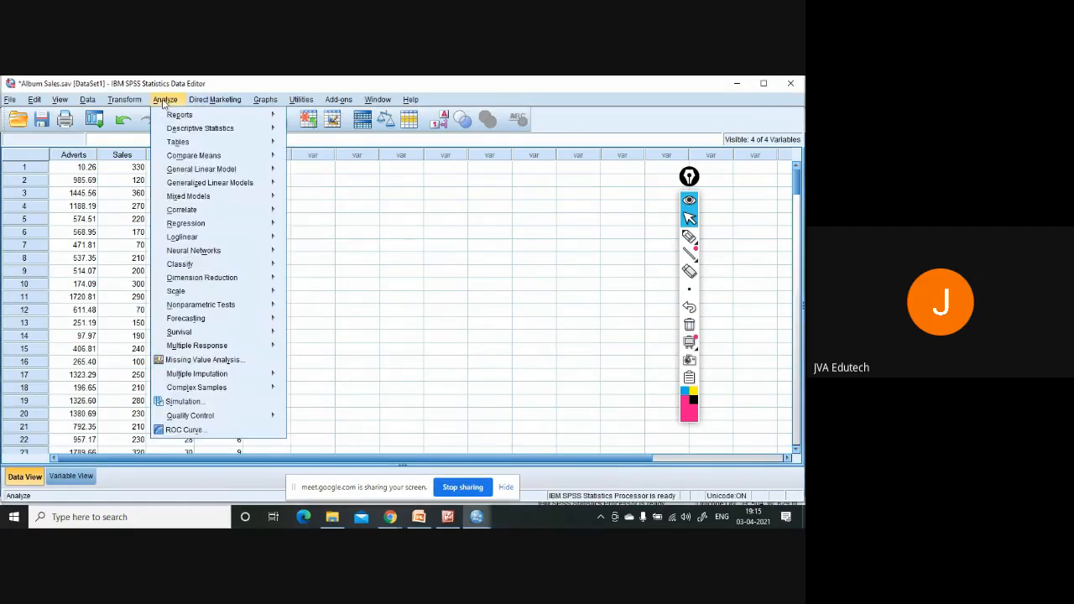
mouse_move(198, 227)
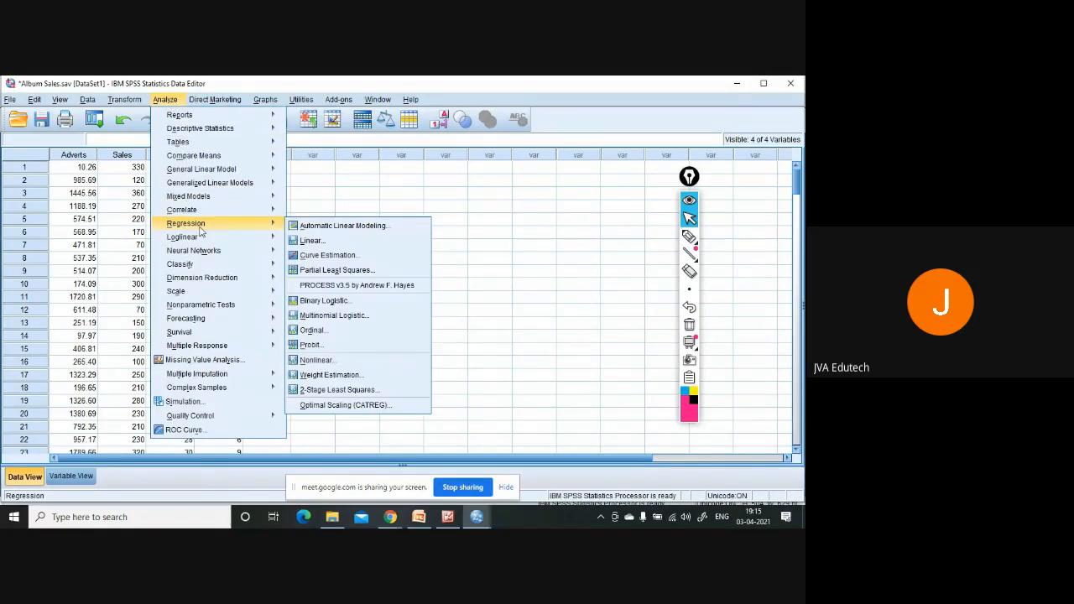
left_click(325, 243)
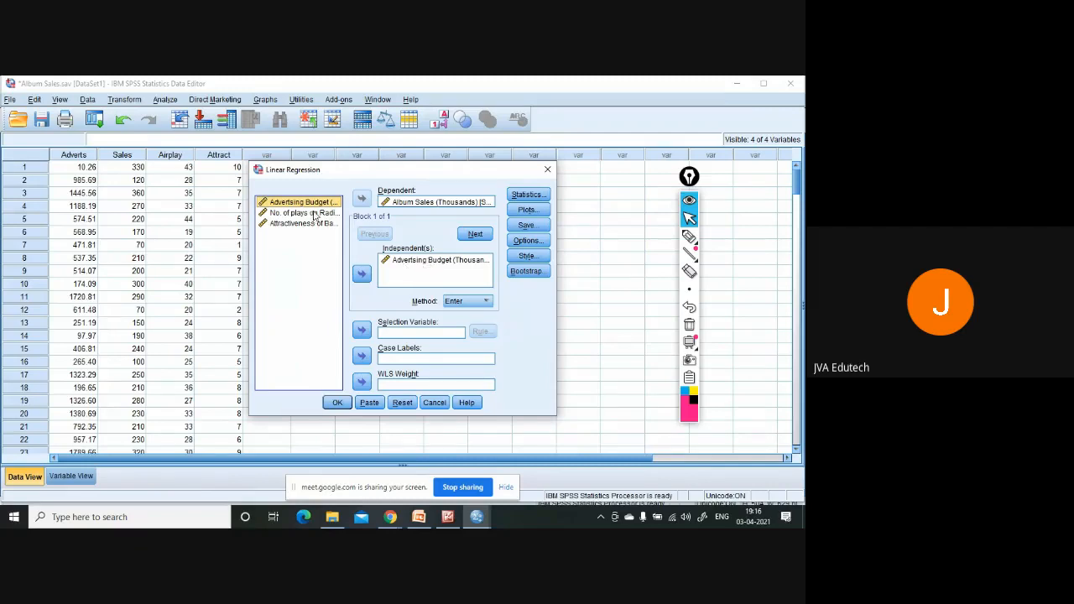
Review the entry methods and the advertising budget predictor in block 1, and move on to predictor block 2
left_click(475, 302)
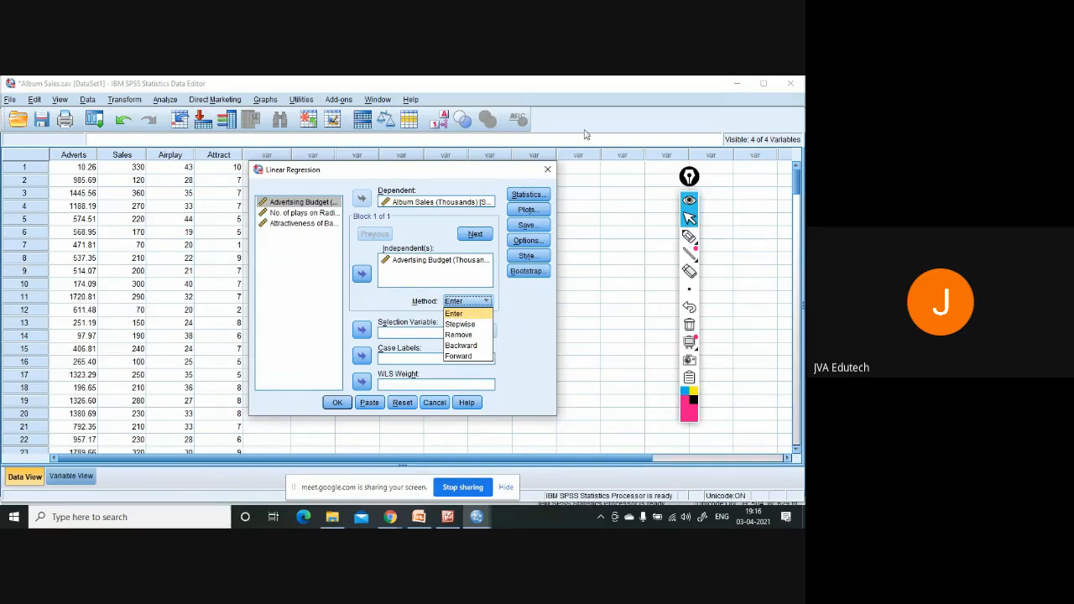
left_click(416, 235)
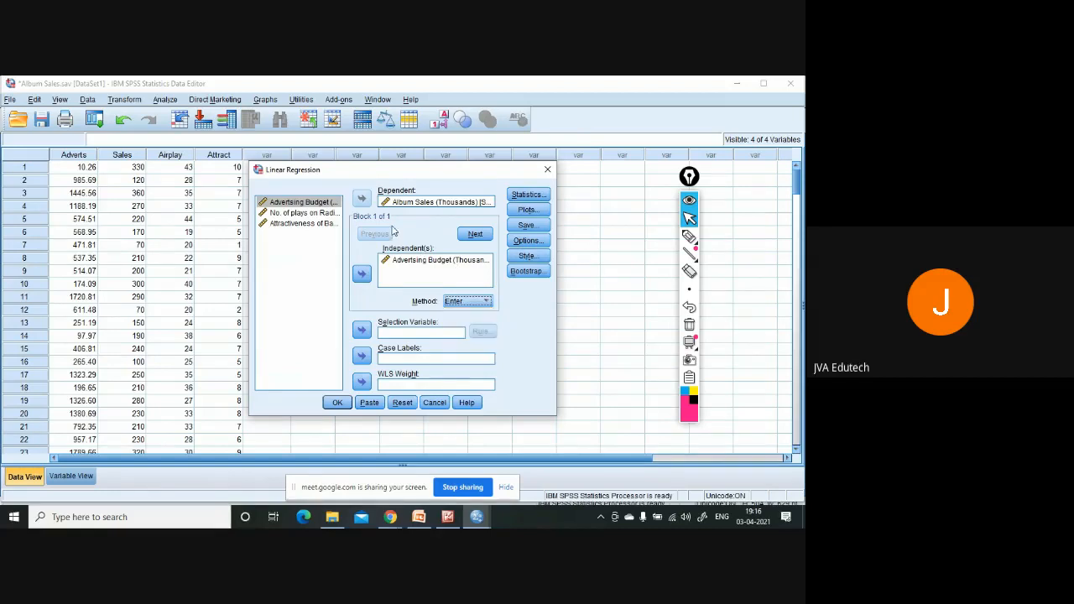
left_click(475, 234)
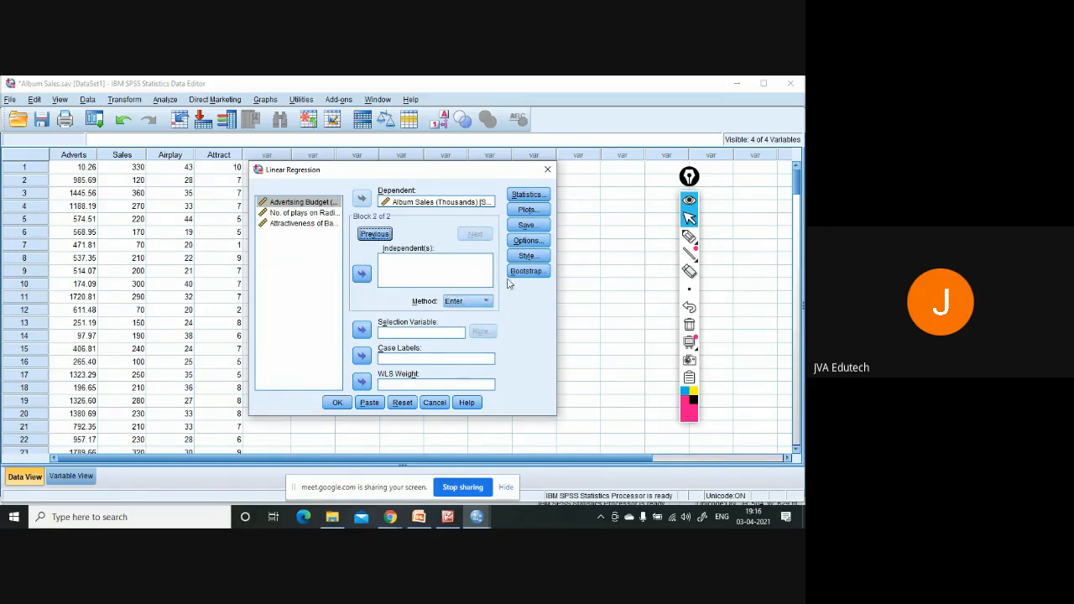
left_click(380, 236)
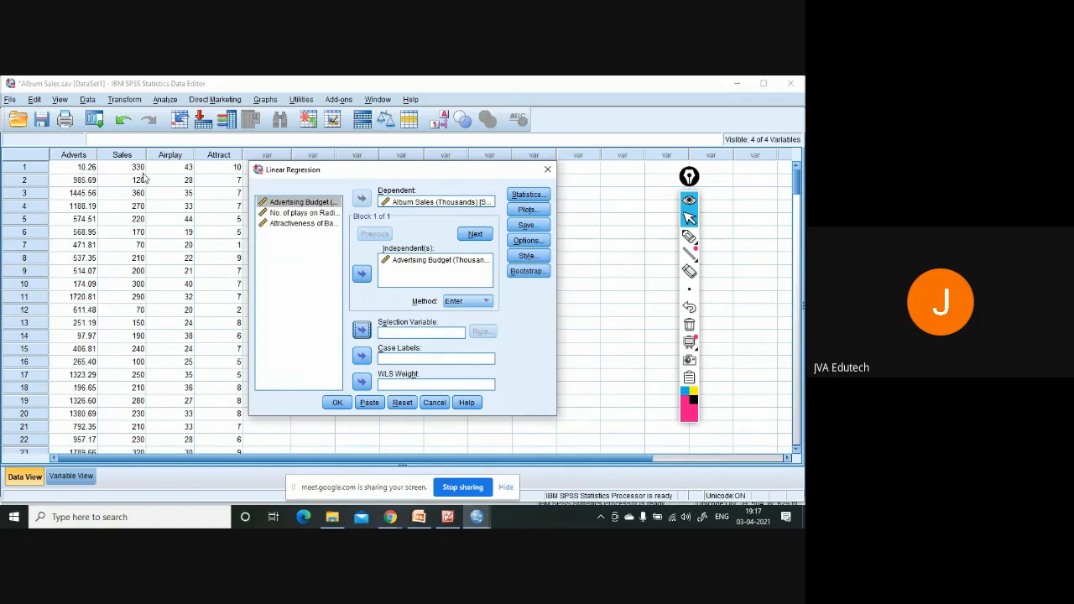
left_click(428, 262)
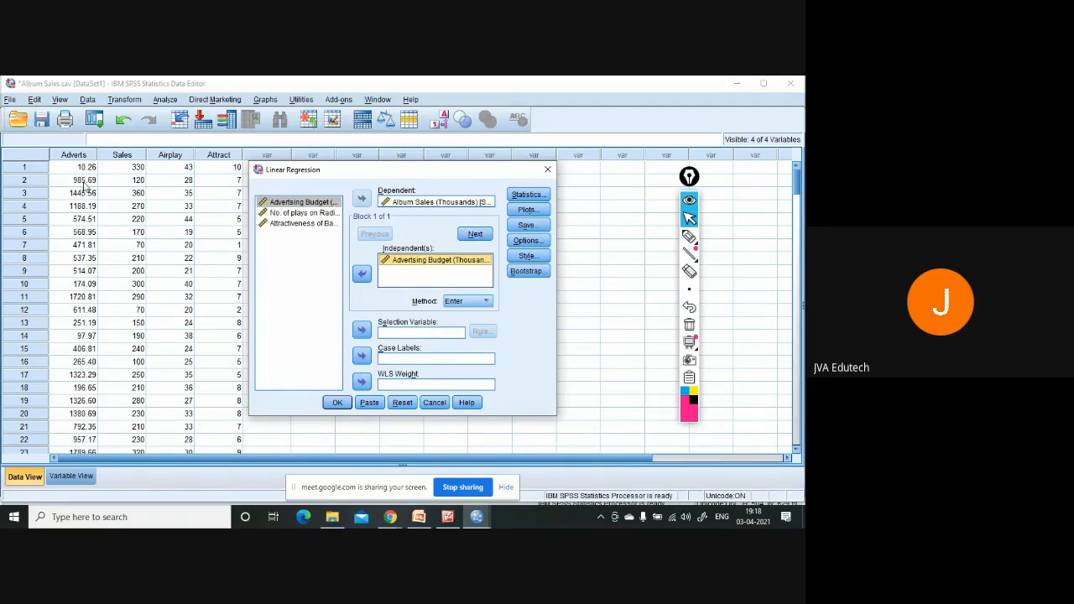
left_click(478, 235)
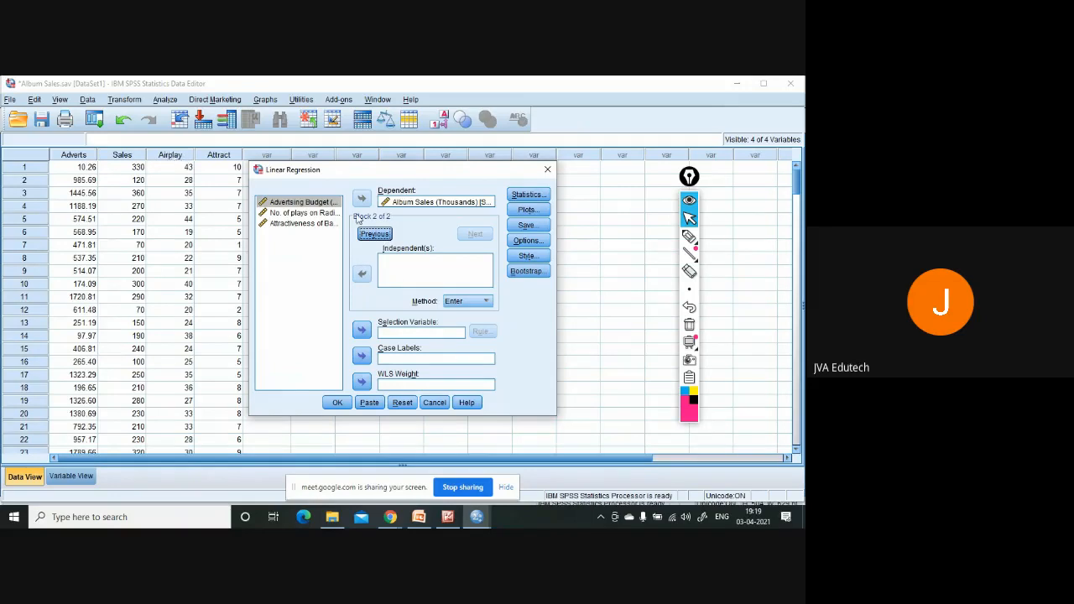
Assign No. of plays on Radio to predictor block 2 and Attractiveness of Band to block 3
left_click(301, 213)
left_click(362, 273)
left_click(475, 234)
left_click(218, 155)
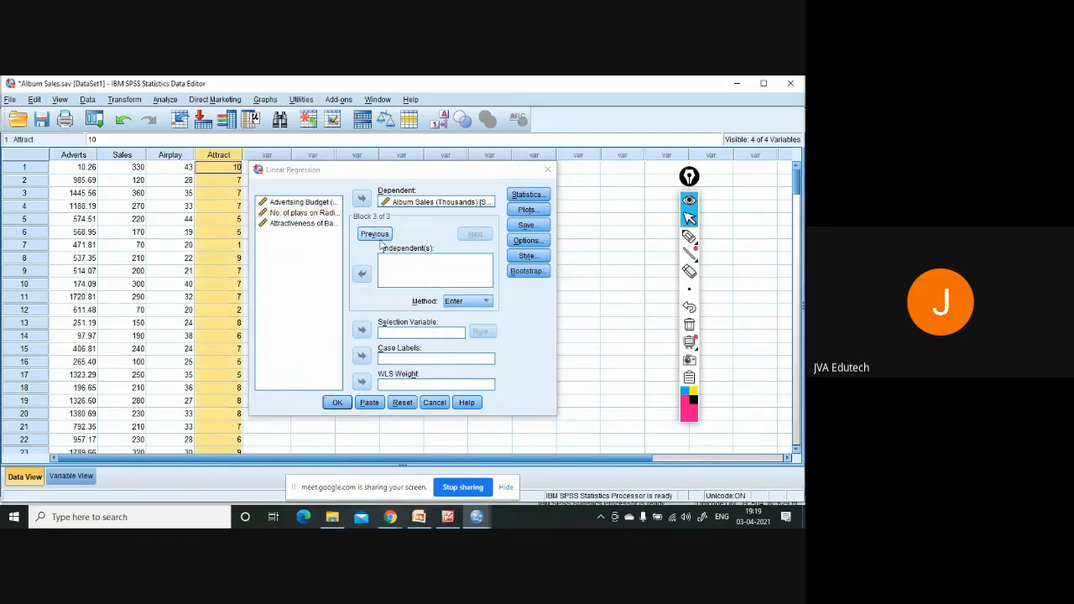
left_click(304, 223)
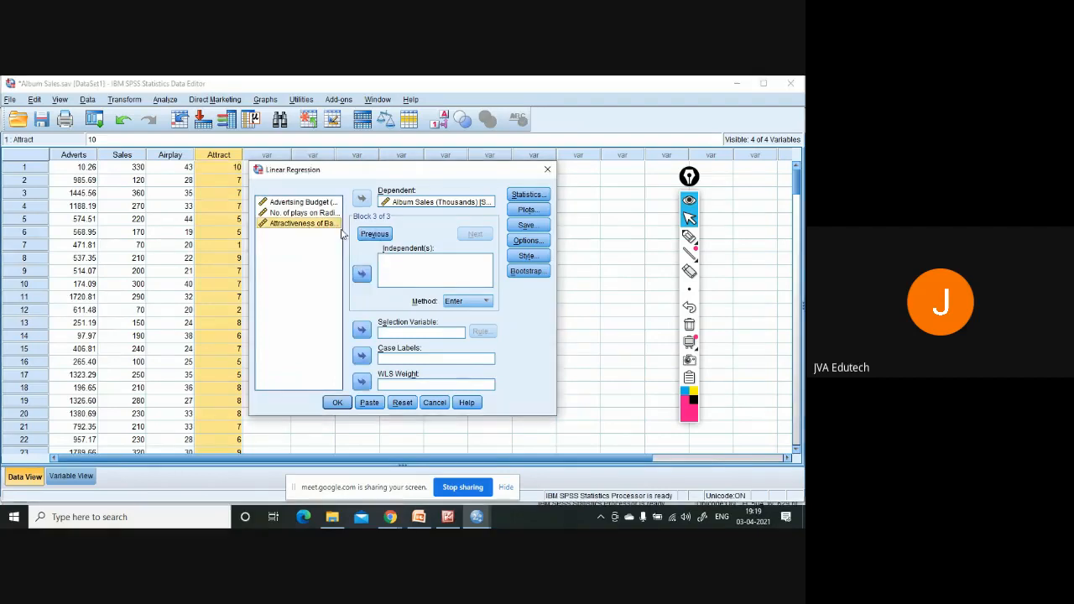
left_click(362, 273)
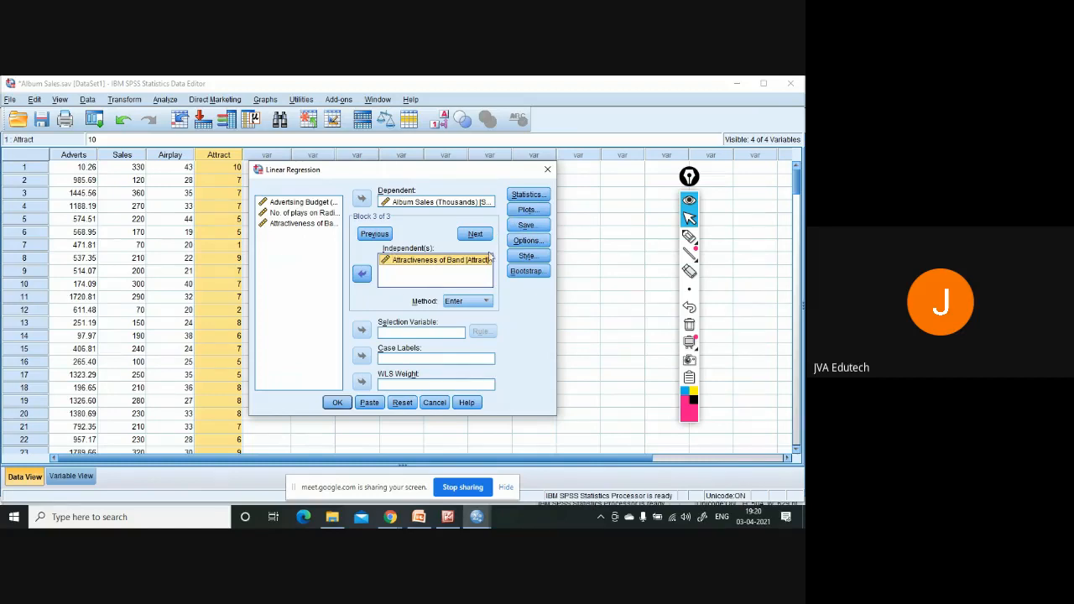
Move Attractiveness of Band from block 3 into block 2 alongside No. of plays on Radio
left_click(362, 274)
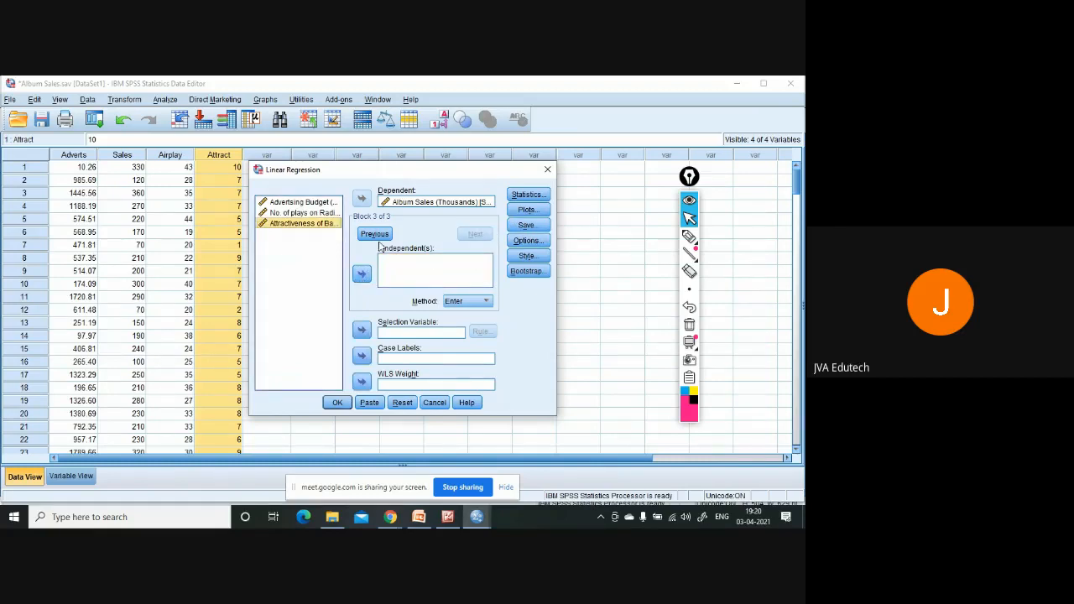
left_click(374, 234)
left_click(362, 274)
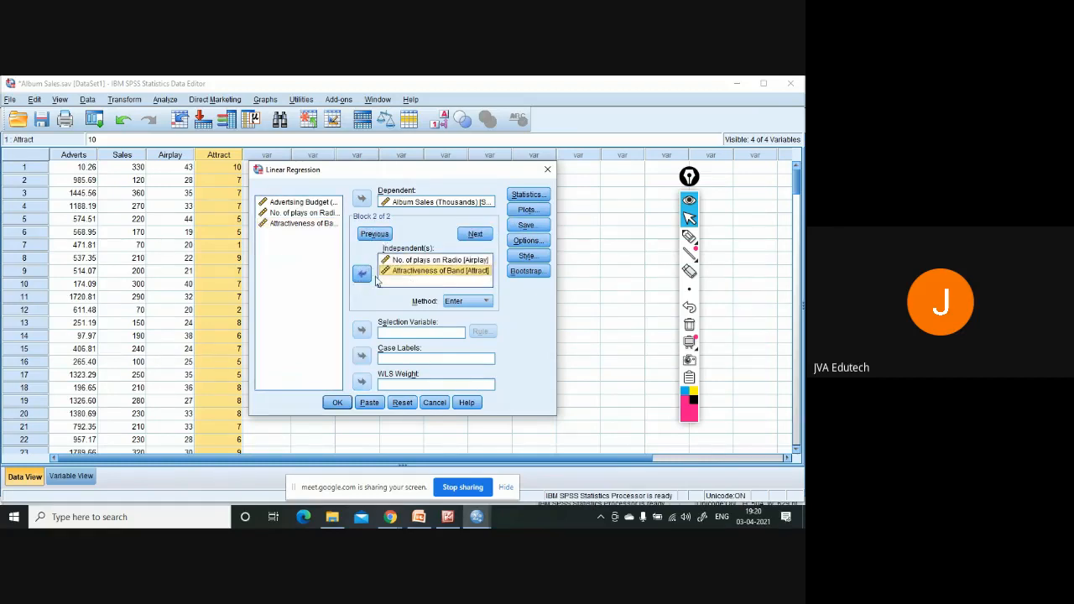
Remove Attractiveness of Band and No. of plays on Radio from the block 2 predictors
left_click(362, 275)
left_click(416, 260)
left_click(362, 275)
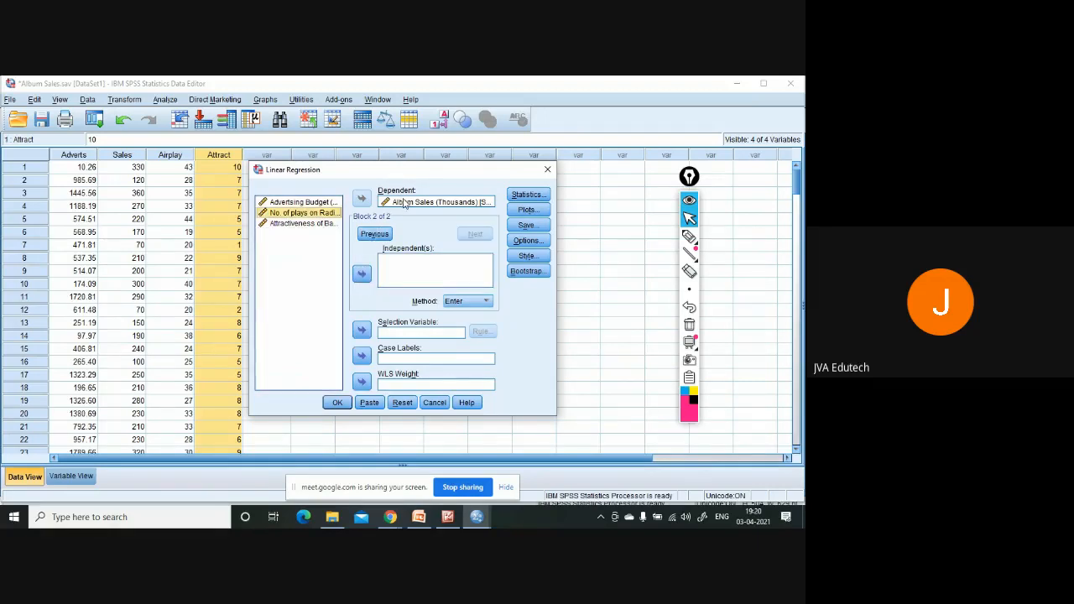
Add Advertising Budget, No. of plays on Radio and Attractiveness of Band to block 2 and set its method to Stepwise
left_click_drag(304, 203, 316, 233)
left_click(362, 273)
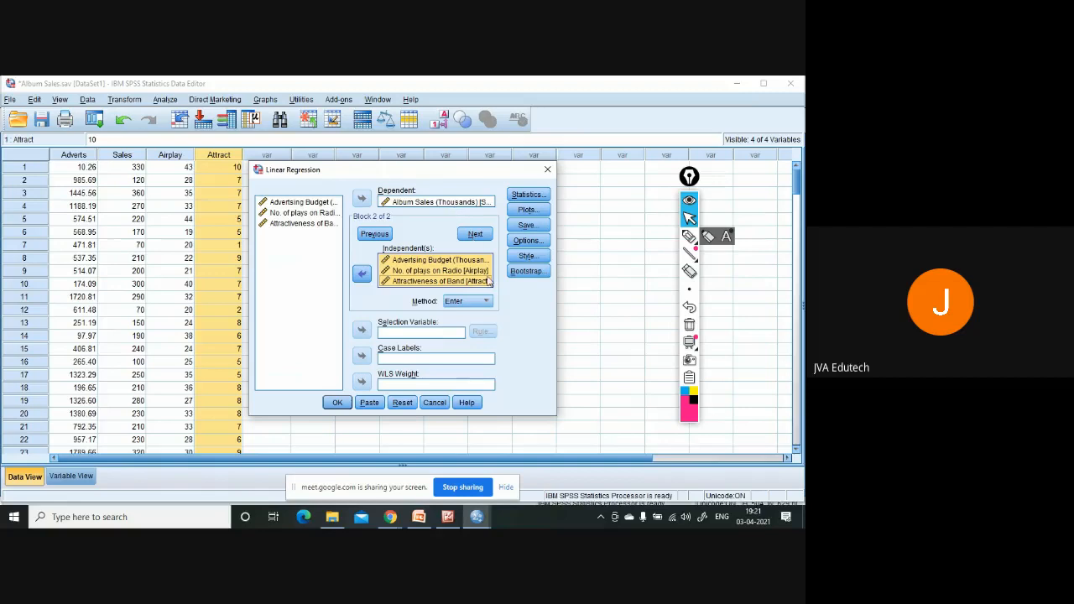
left_click(475, 304)
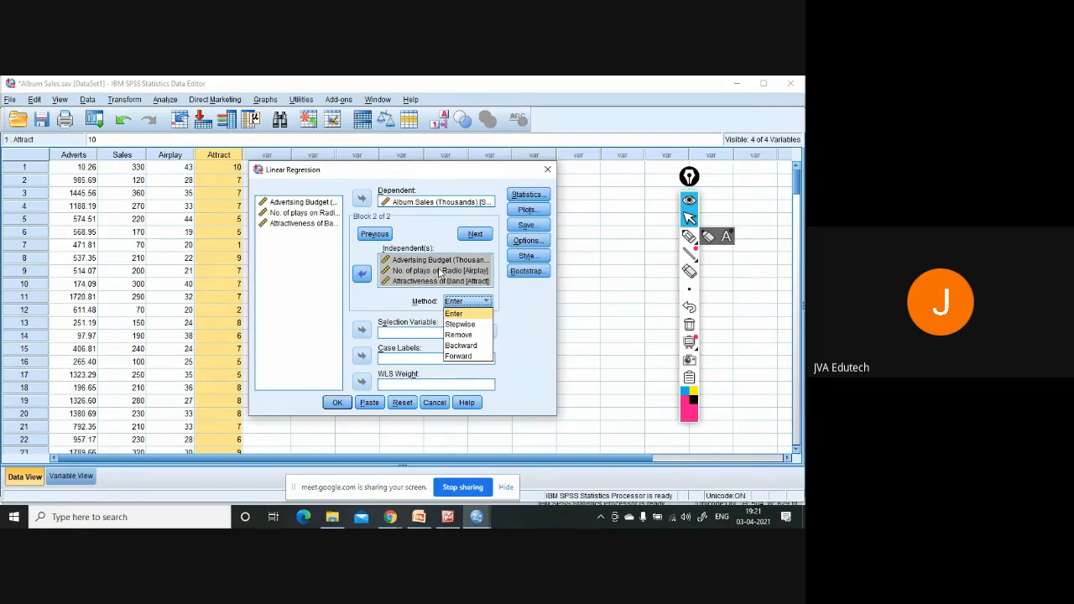
left_click(466, 325)
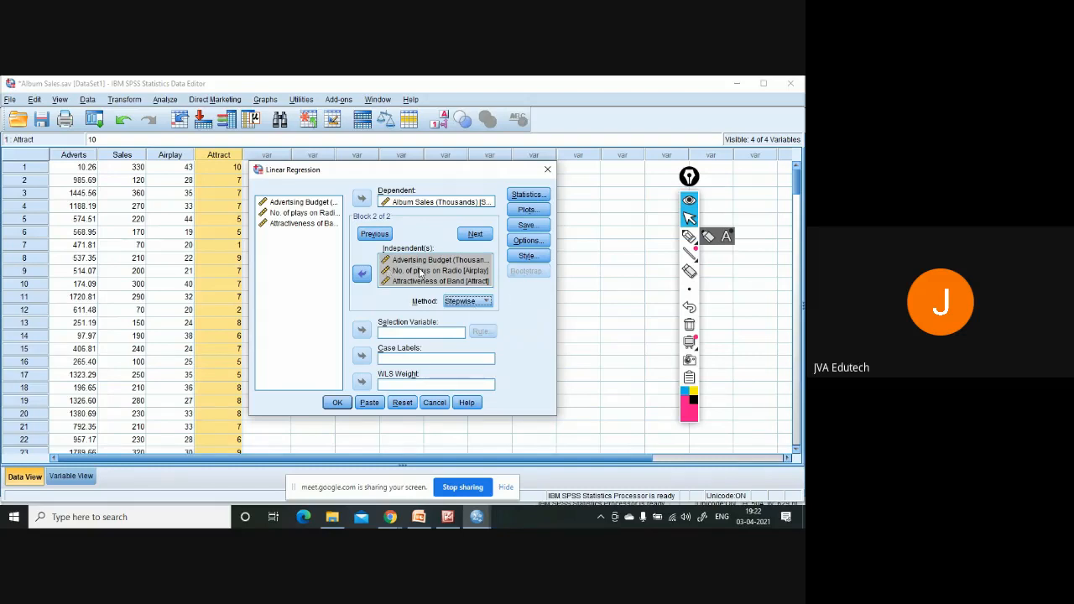
Choose Stepwise again as the block 2 method and close the Linear Regression dialog without running it
left_click(486, 301)
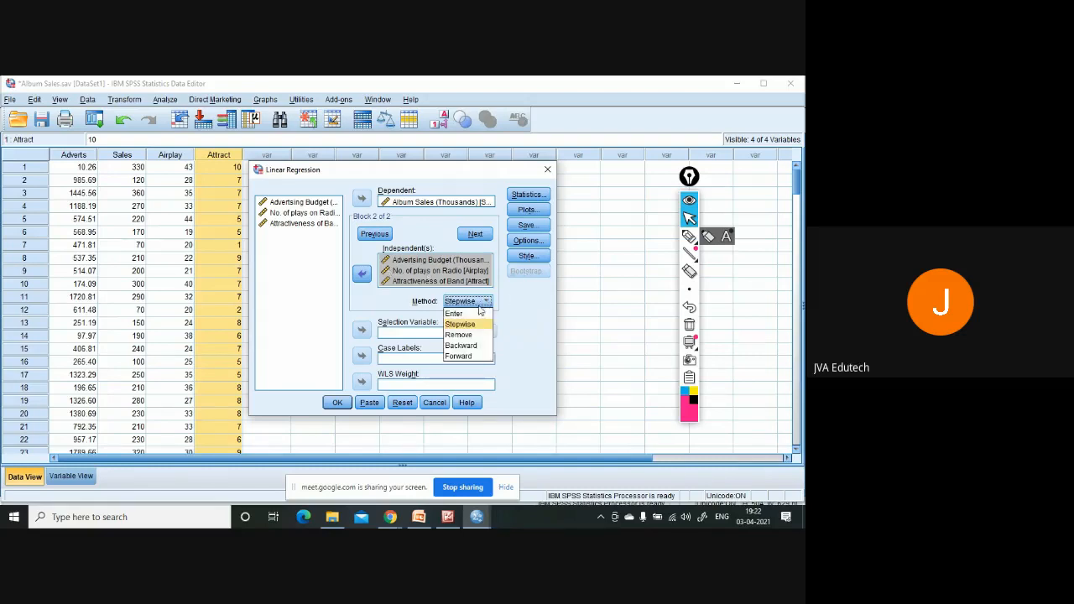
left_click(474, 326)
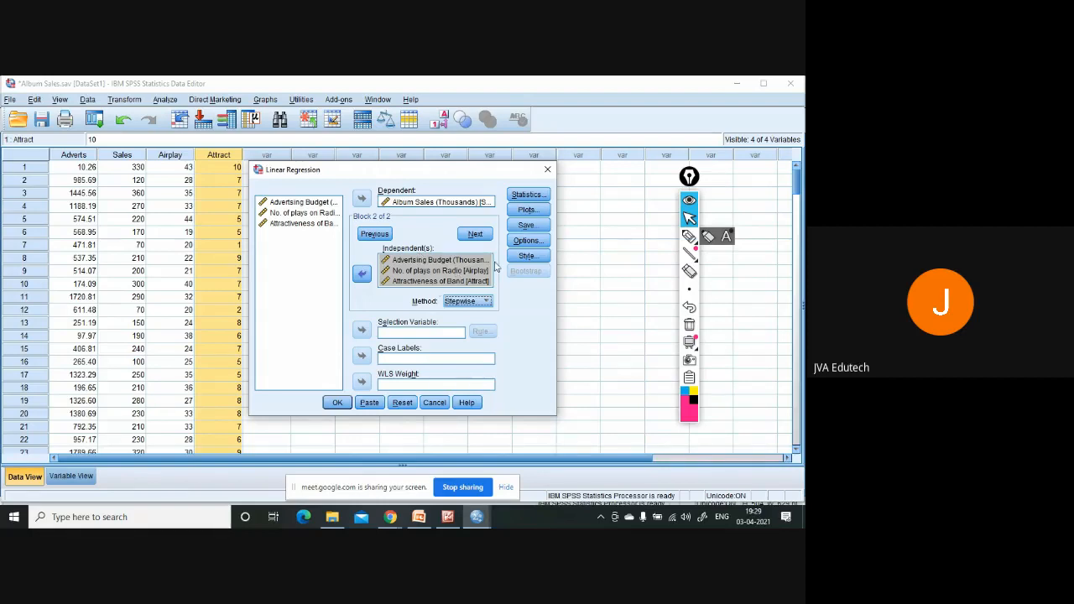
left_click(547, 169)
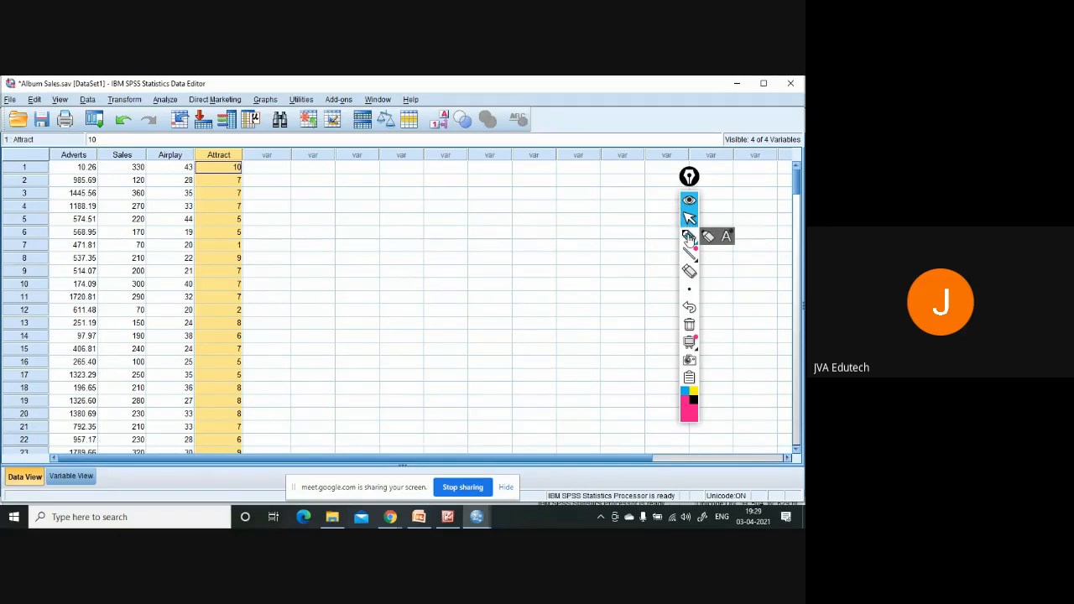
Handwrite the regression equation Y = b0 + b1x1 + b2x2 + b3x3 + e over the empty data columns with the annotation pen
left_click(689, 236)
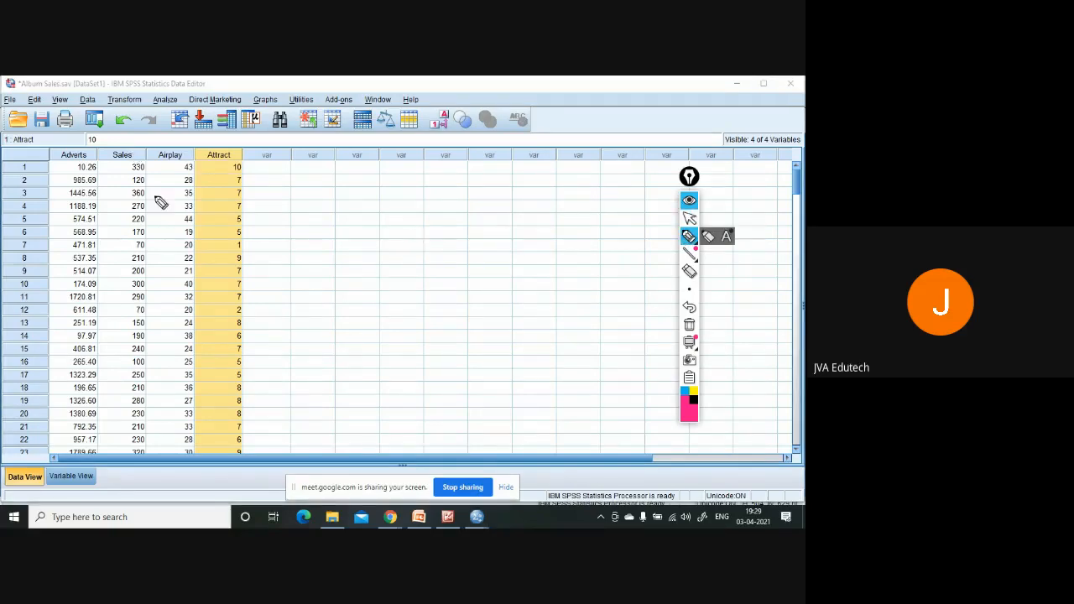
mouse_move(318, 222)
left_mouse_down()
mouse_move(324, 232)
mouse_move(386, 227)
mouse_move(434, 211)
mouse_move(482, 230)
mouse_move(521, 217)
mouse_move(628, 235)
mouse_move(637, 223)
mouse_move(659, 242)
mouse_move(677, 227)
left_mouse_up()
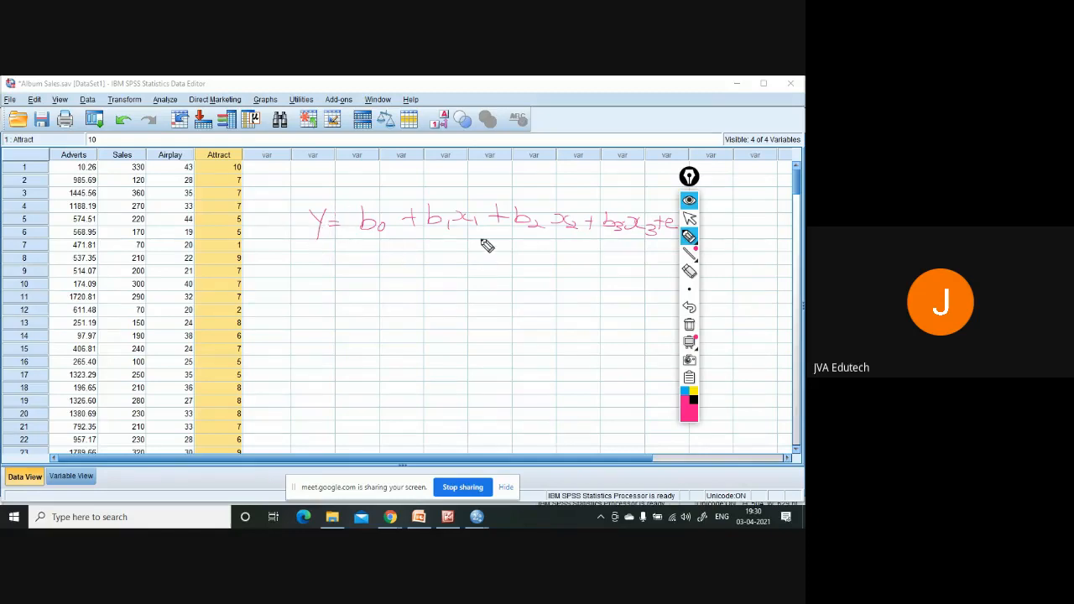
Erase all pen annotations from the screen and switch the annotation tool back to the normal cursor
left_click(688, 272)
mouse_move(470, 211)
left_mouse_down()
mouse_move(452, 222)
mouse_move(485, 234)
mouse_move(471, 210)
left_mouse_up()
left_click(689, 325)
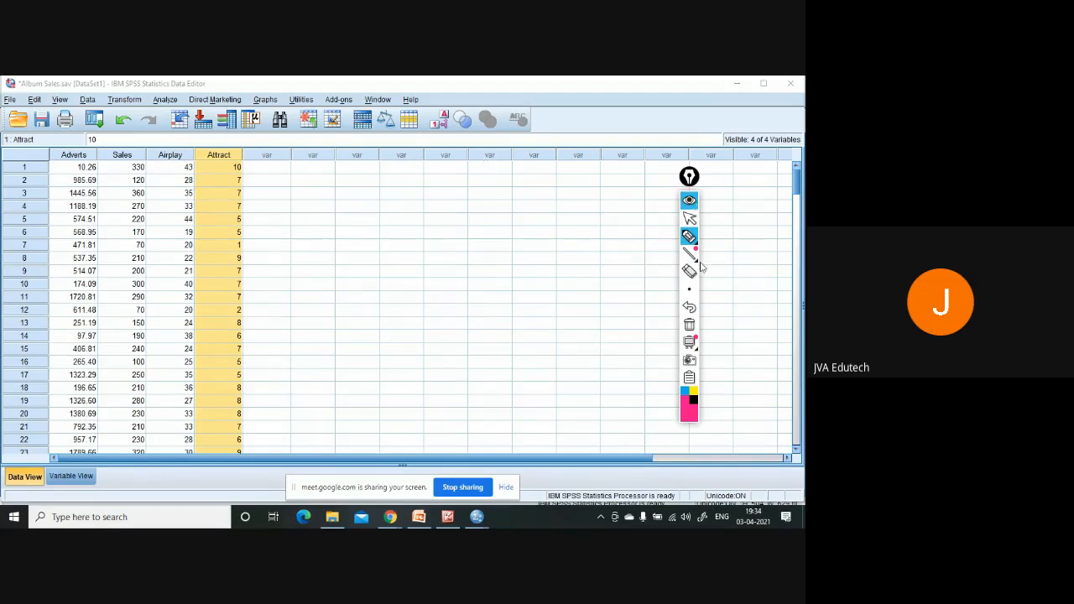
mouse_move(690, 239)
left_click(689, 218)
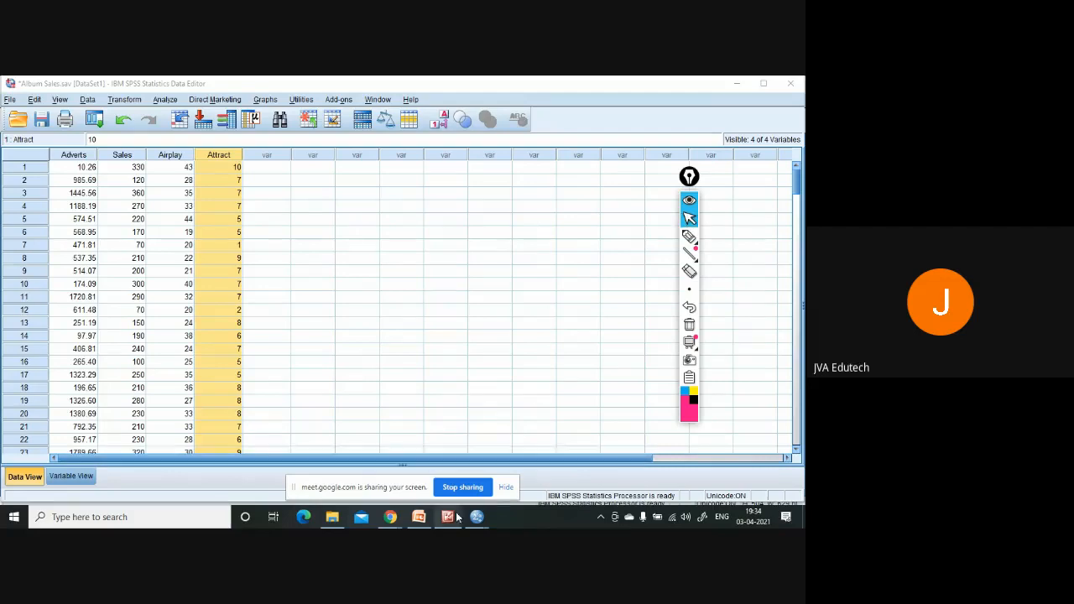
Reopen the Linear Regression dialog and re-enter Advertising Budget as the only predictor in block 1
mouse_move(477, 517)
left_click(521, 482)
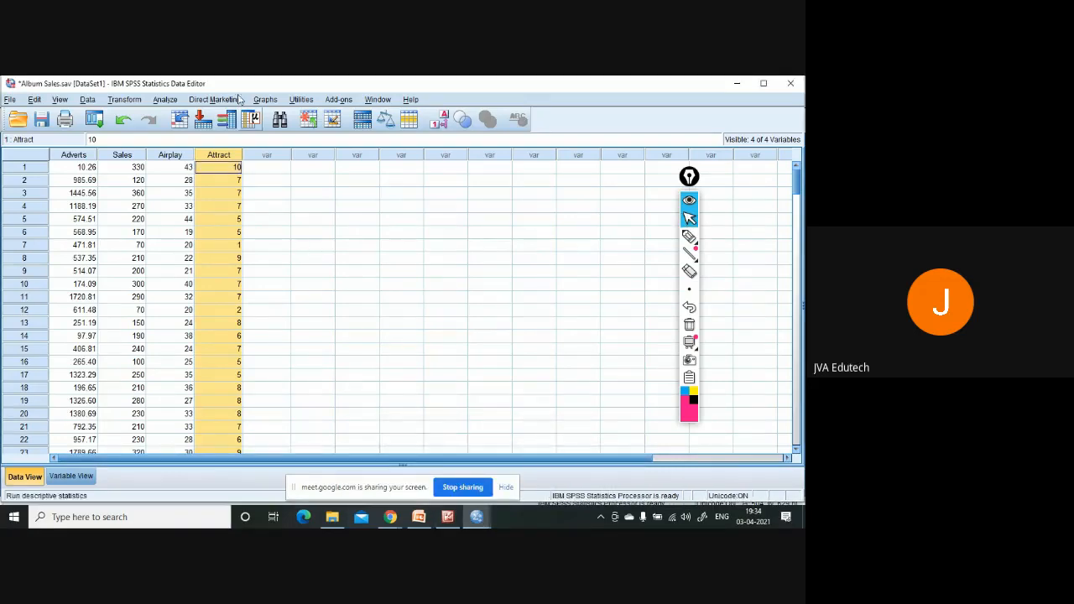
left_click(161, 100)
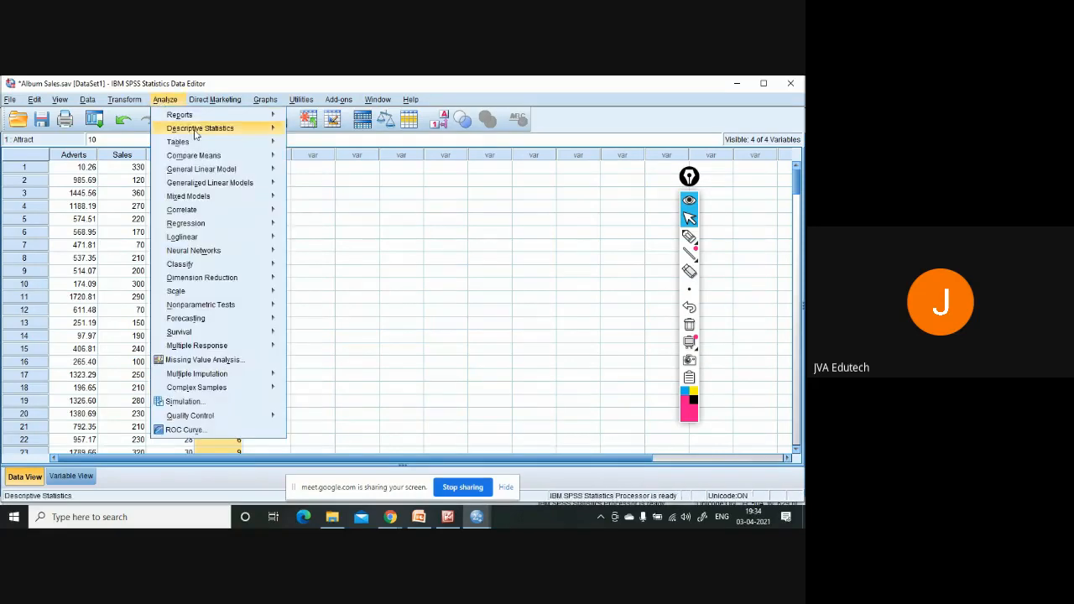
mouse_move(262, 226)
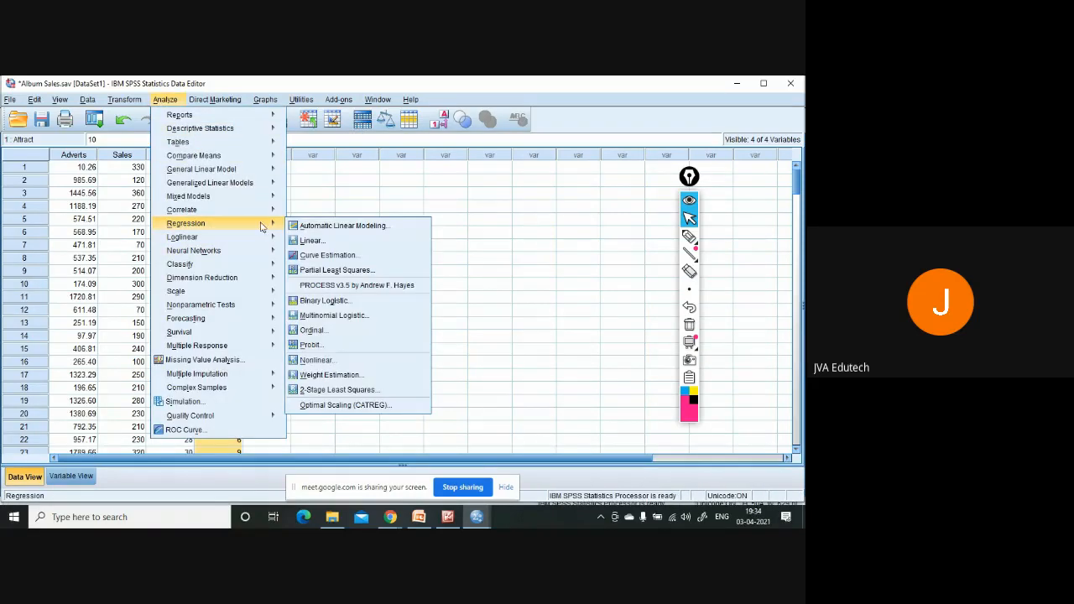
left_click(319, 244)
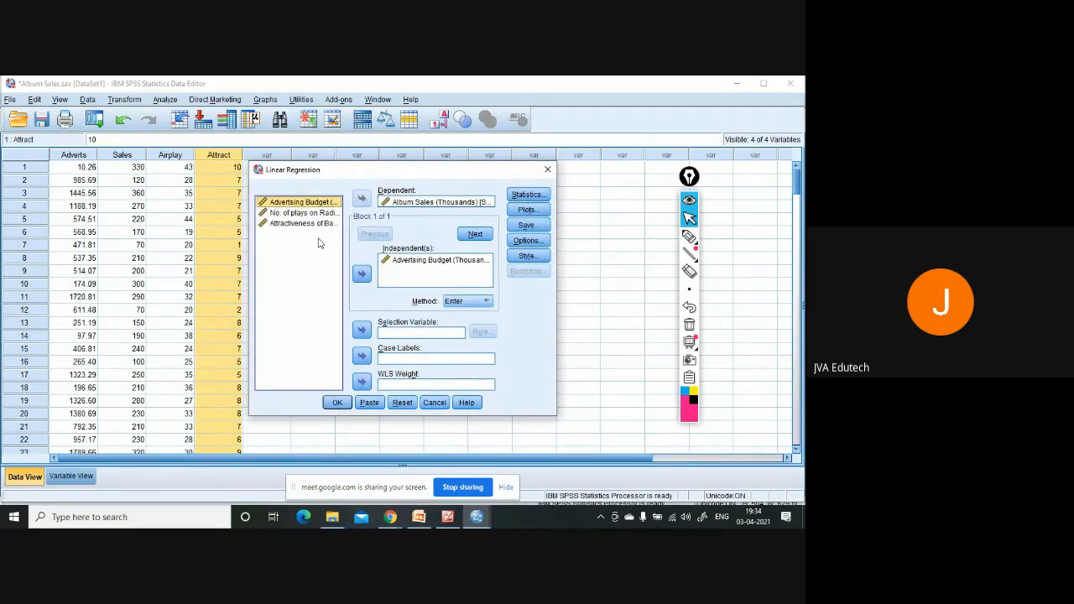
left_click(401, 261)
left_click(366, 274)
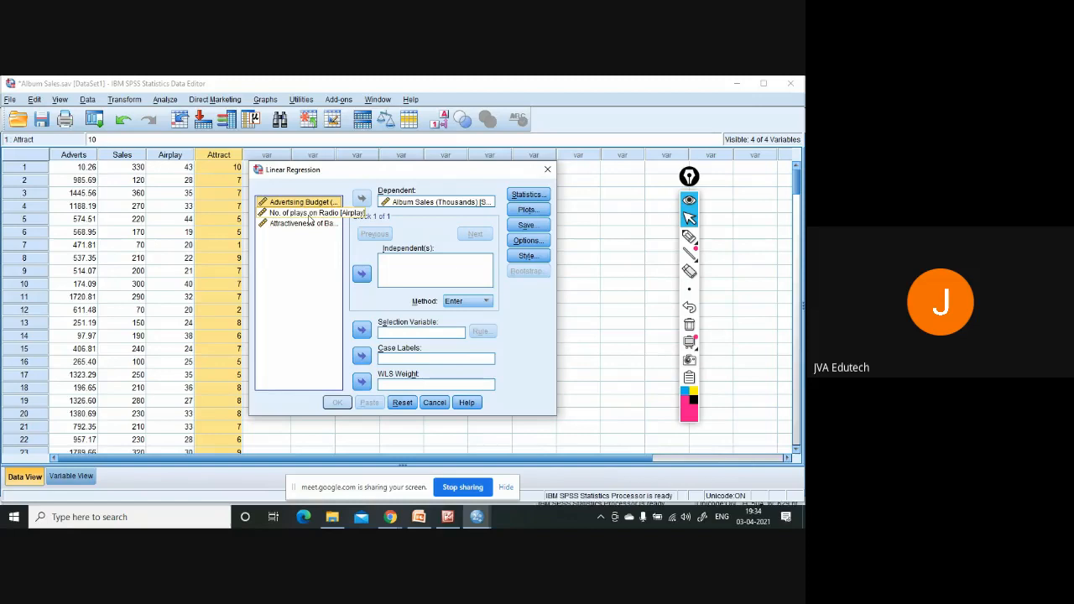
left_click(362, 275)
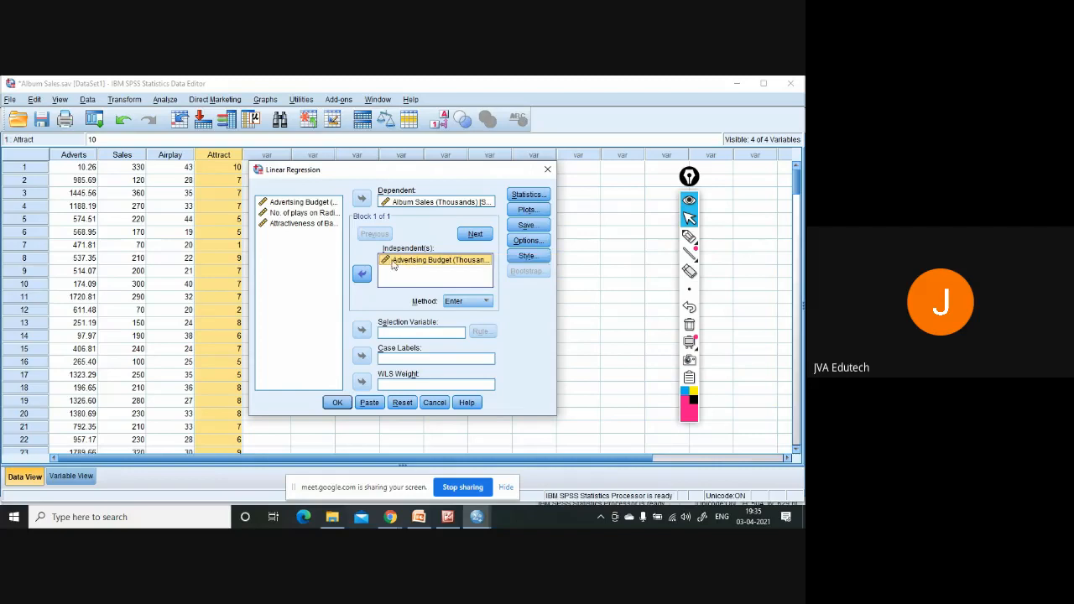
Add No. of plays on Radio and Attractiveness of Band to block 2 and set its method to Enter
left_click(475, 235)
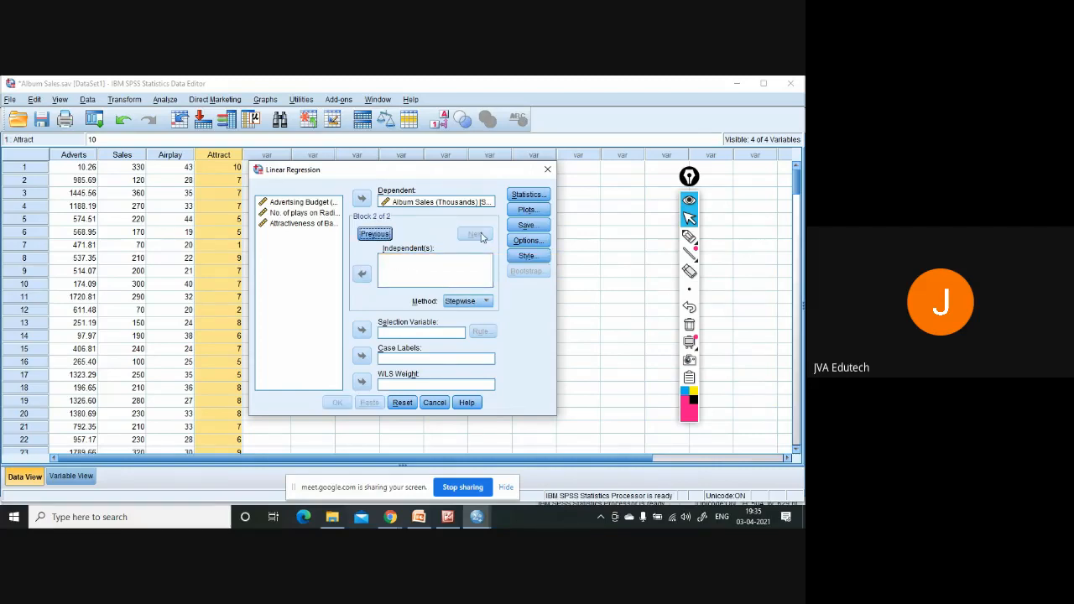
left_click(313, 215)
double_click(313, 215)
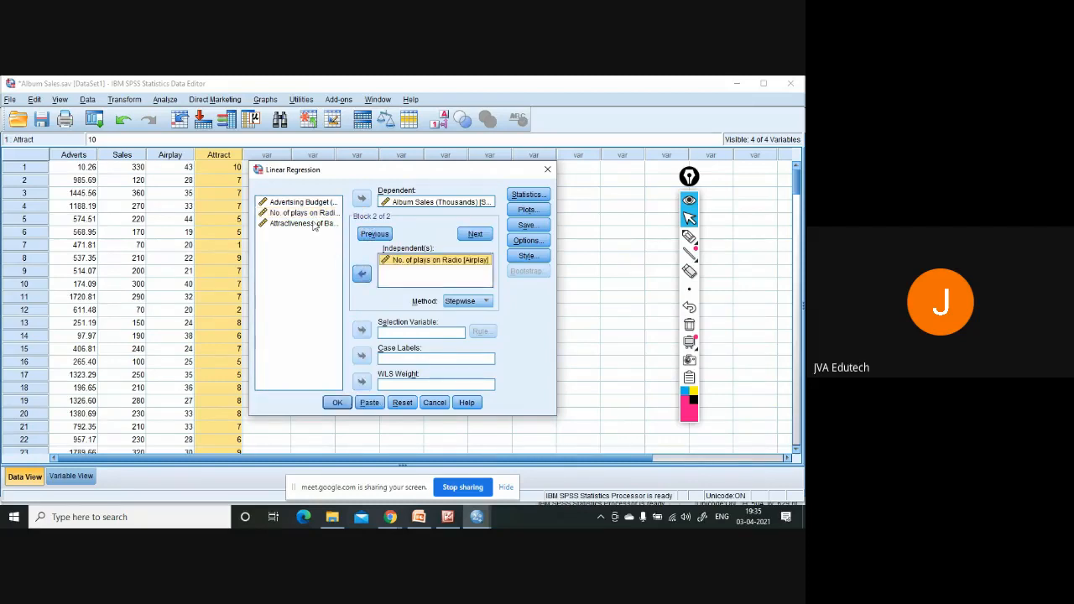
left_click(314, 223)
left_click(363, 275)
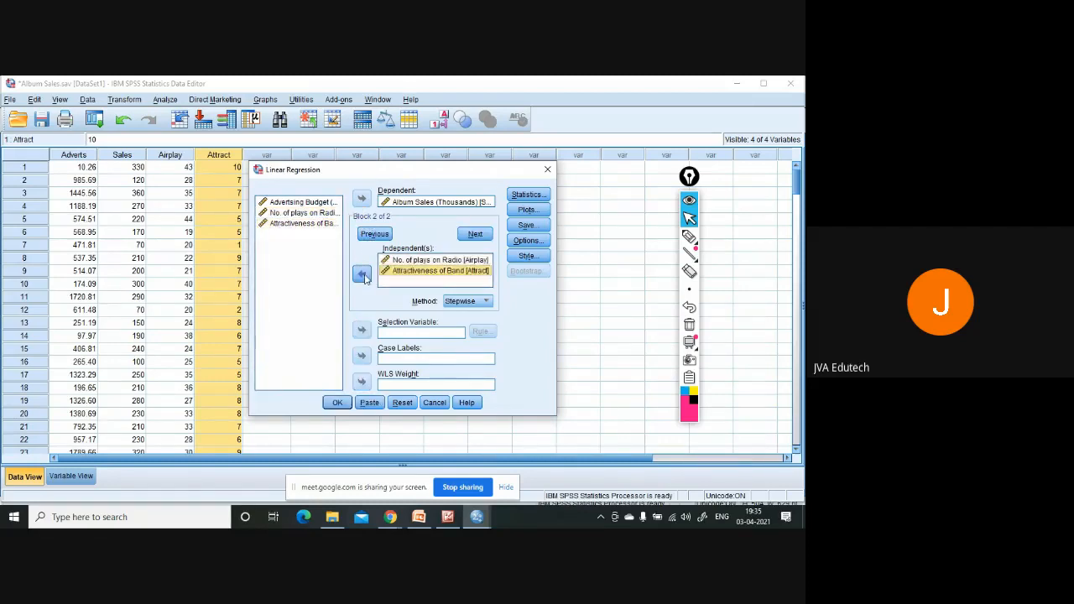
left_click(468, 300)
left_click(466, 315)
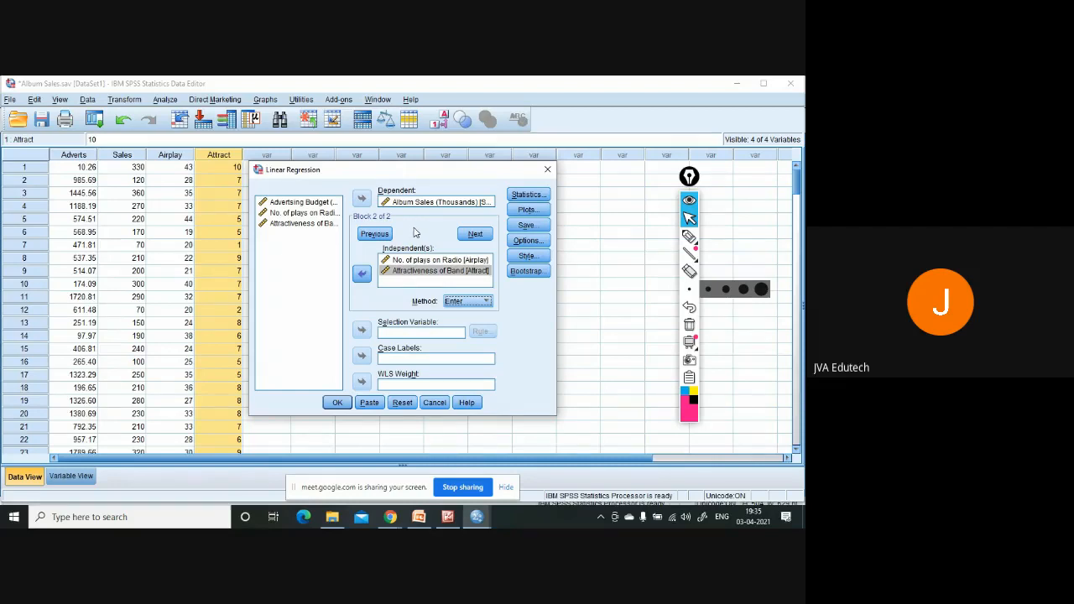
Request confidence intervals, part and partial correlations, collinearity diagnostics, Durbin-Watson and casewise diagnostics in the regression statistics, and review the selection
left_click(532, 197)
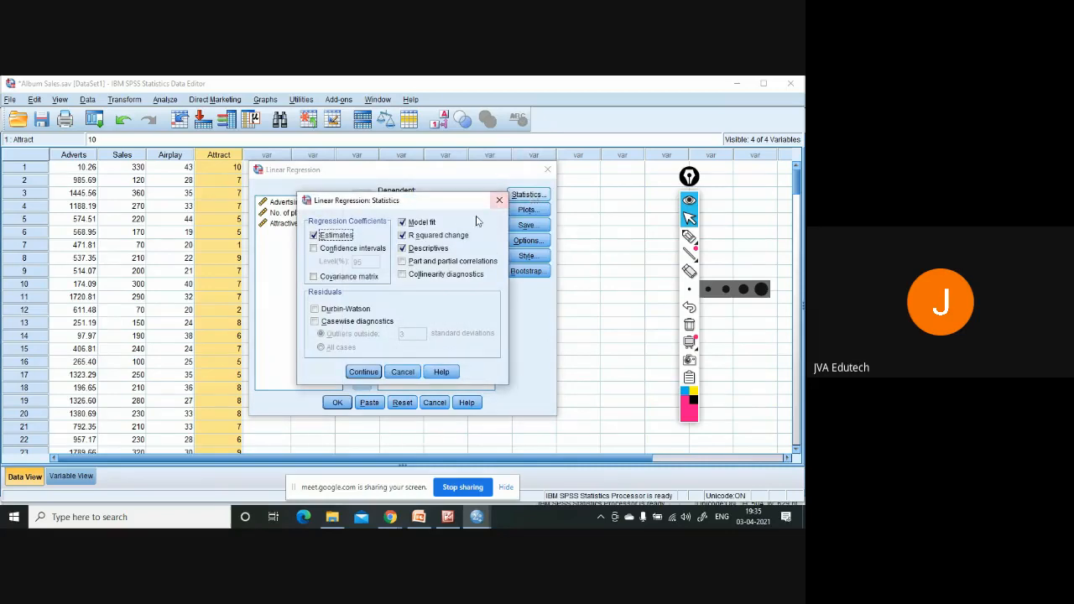
left_click(315, 251)
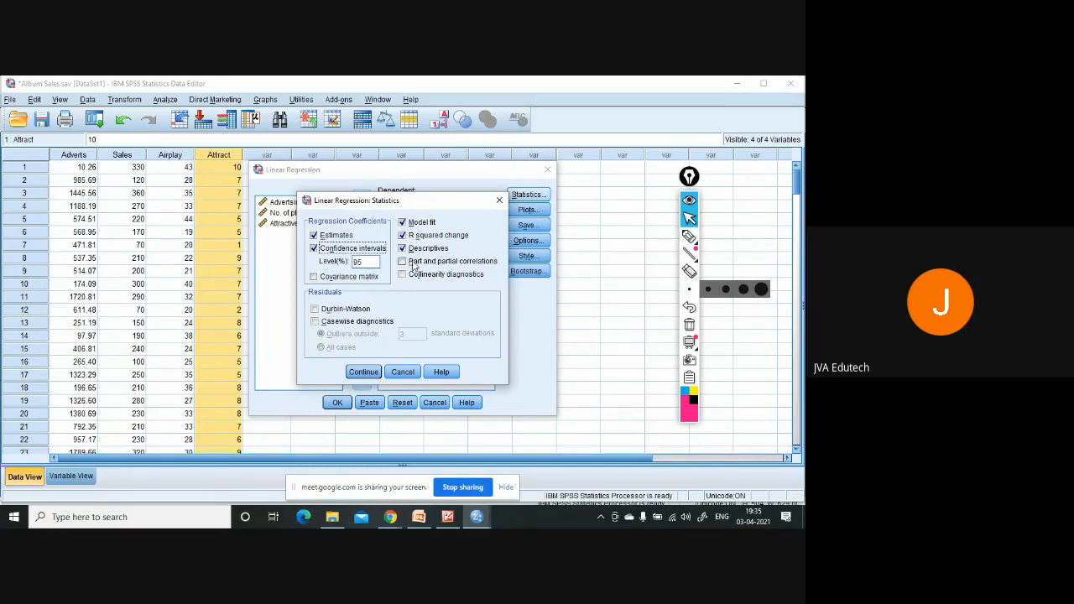
left_click(403, 262)
left_click(403, 275)
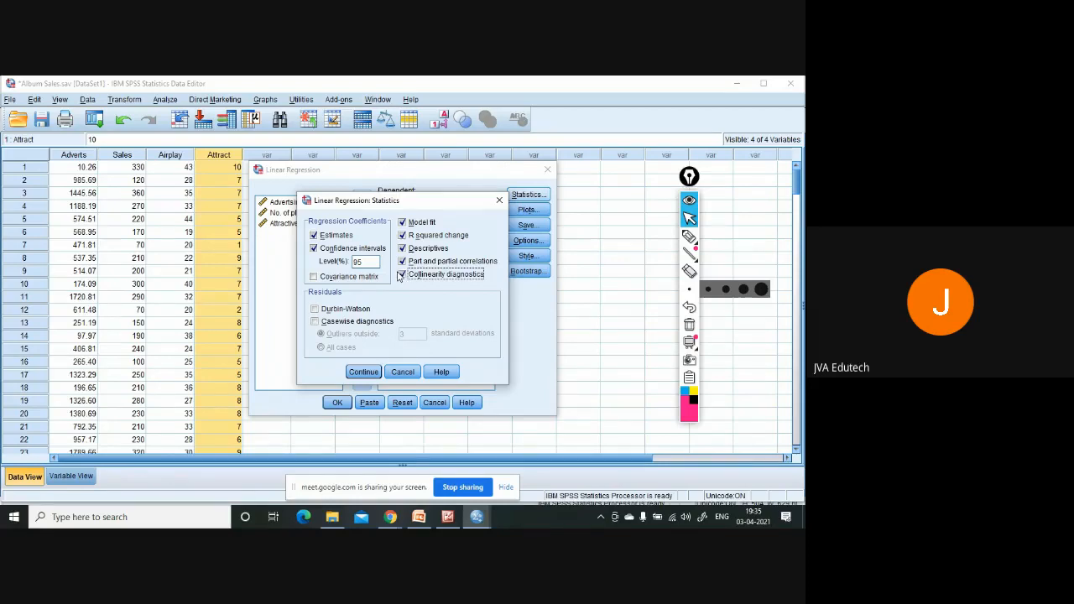
left_click(318, 310)
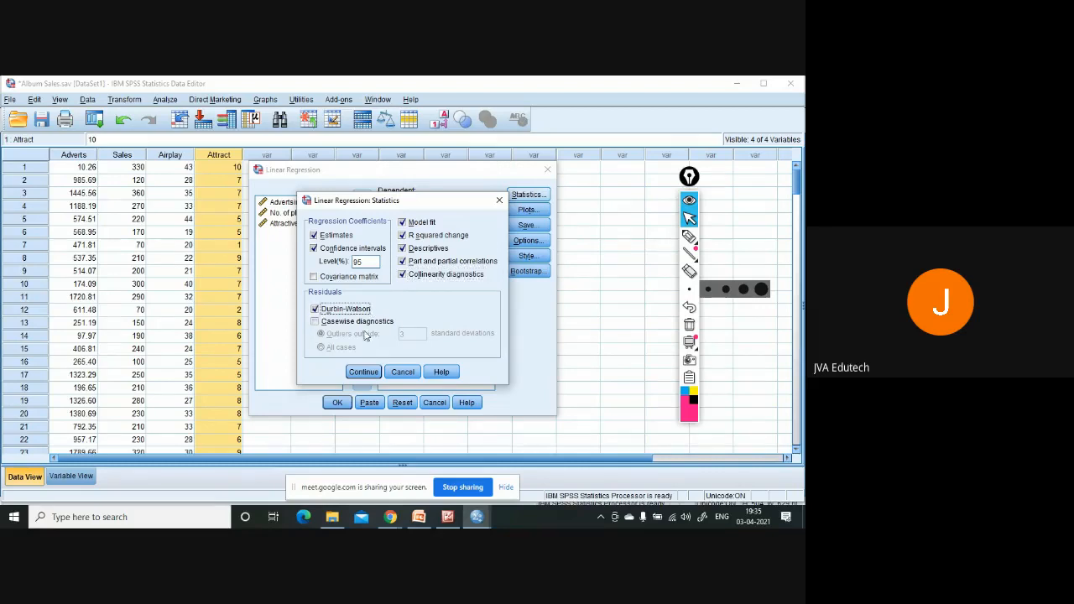
left_click(316, 322)
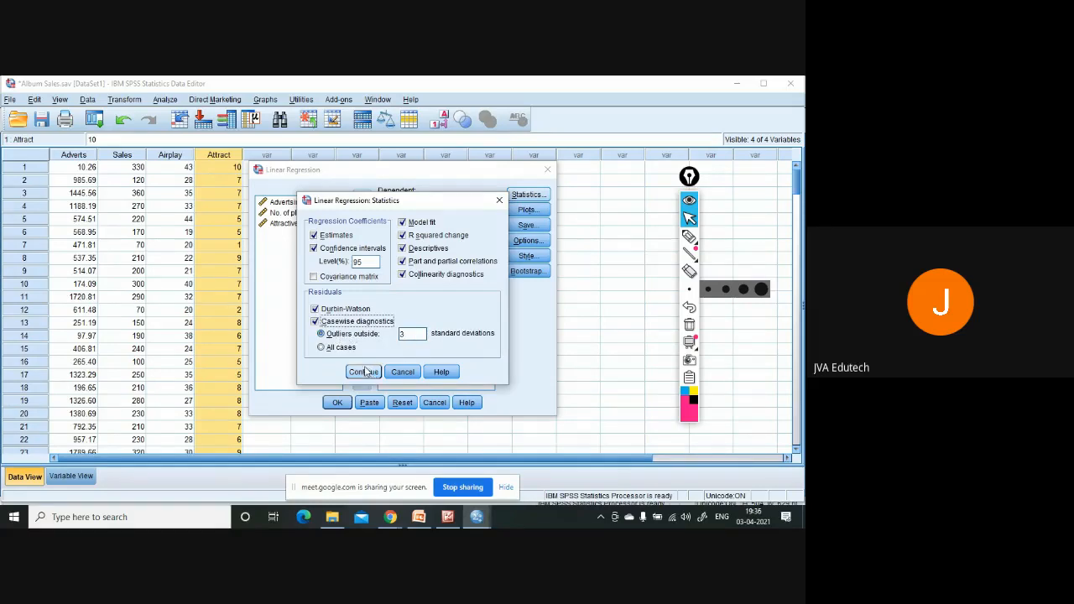
left_click(363, 371)
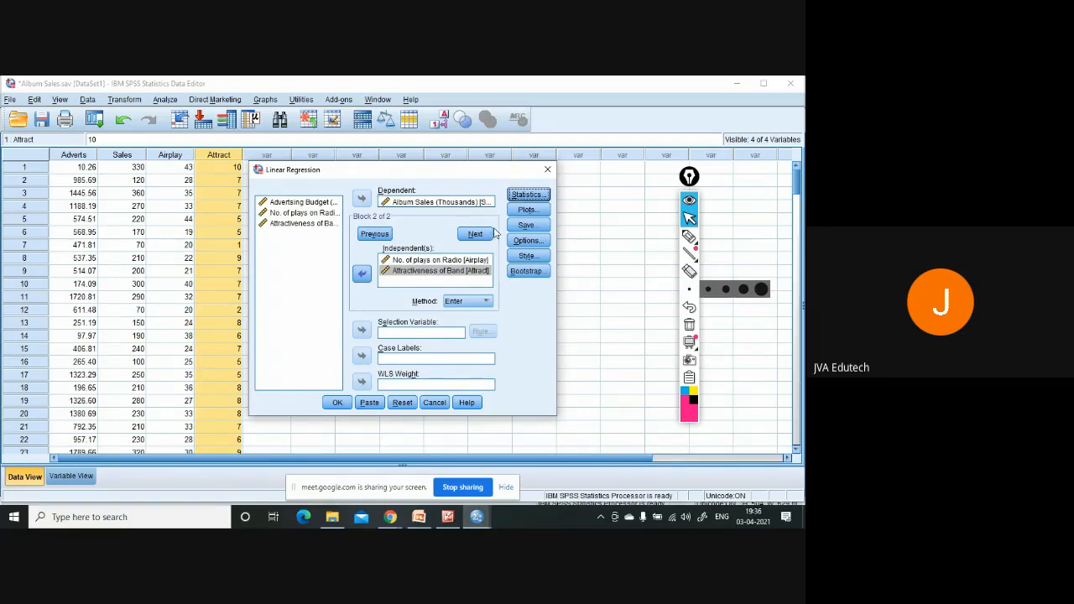
left_click(529, 194)
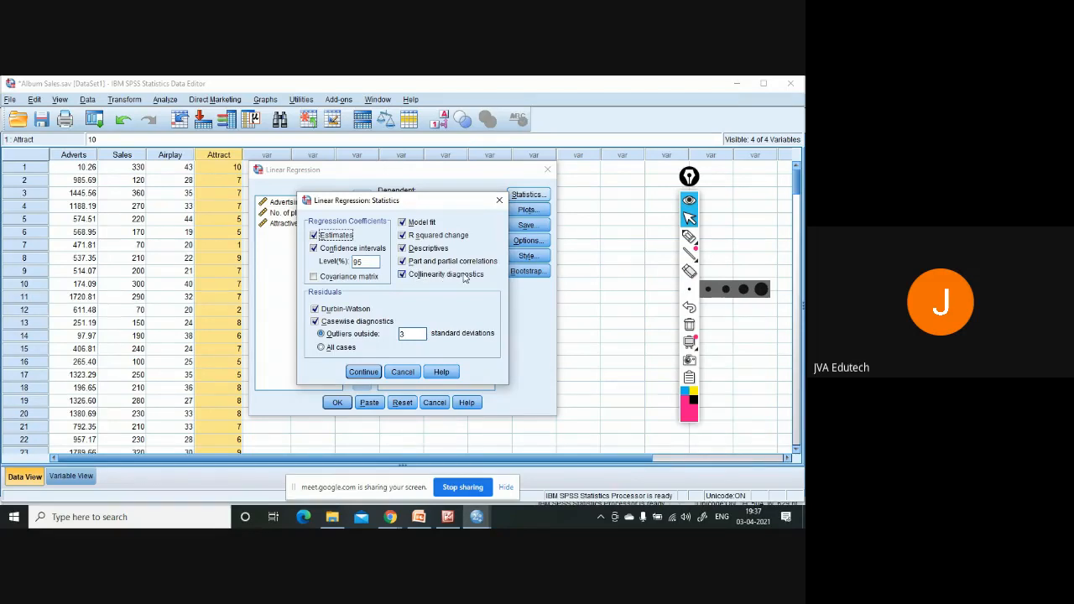
left_click(361, 373)
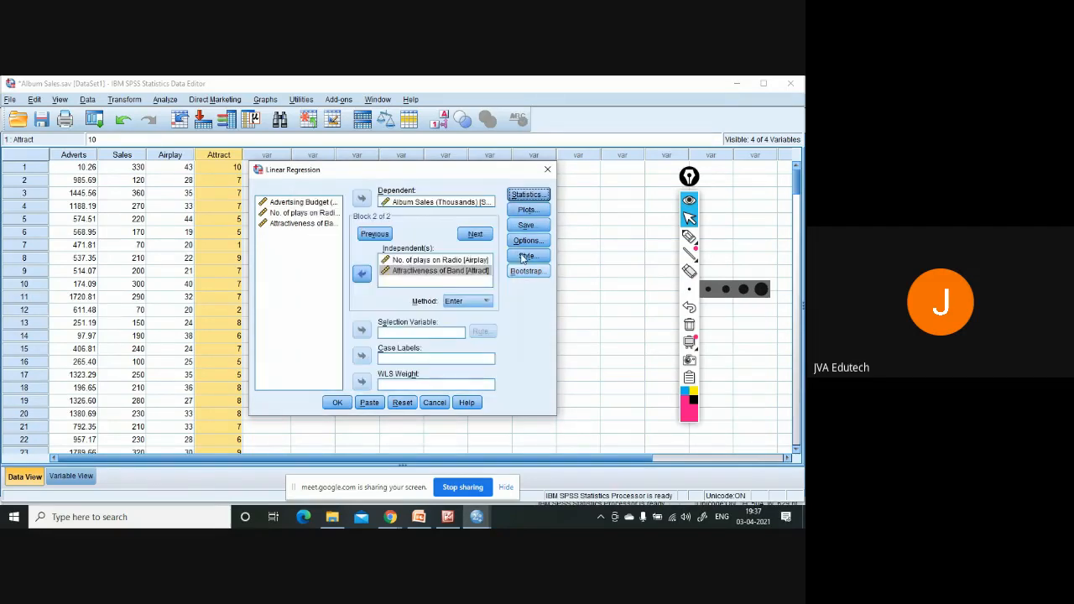
Go through the variables available for the regression plots, from DEPENDNT to *SDRESID
left_click(527, 210)
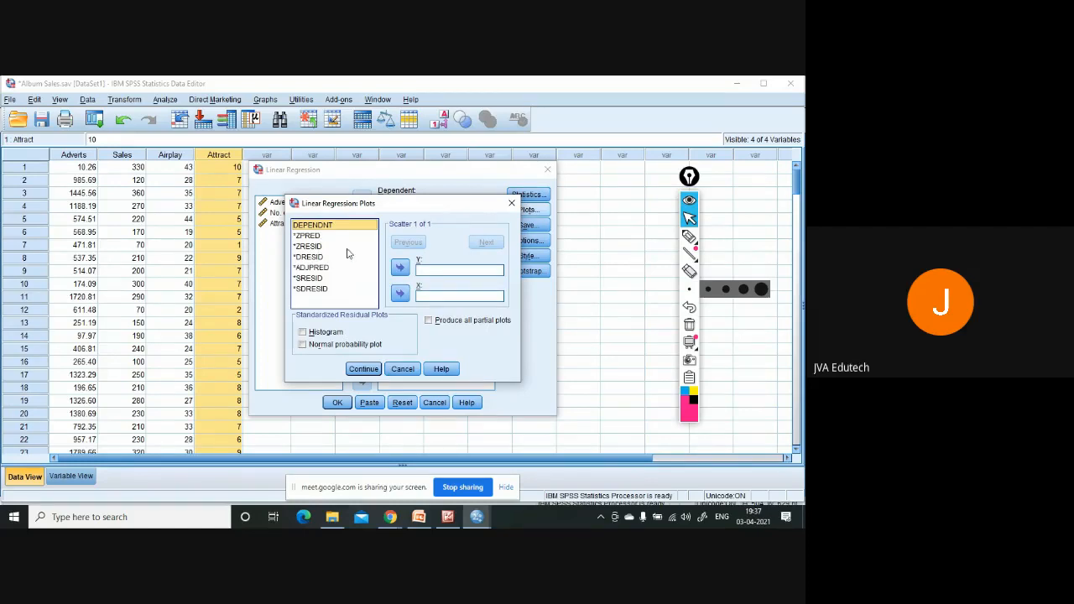
left_click(327, 227)
left_click(312, 239)
left_click(312, 246)
left_click(312, 258)
left_click(312, 268)
left_click(310, 278)
left_click(315, 289)
left_click(318, 280)
left_click(402, 296)
left_click(401, 295)
Set up a residual scatterplot with *ZPRED on the X axis and *ZRESID on the Y axis
left_click(310, 237)
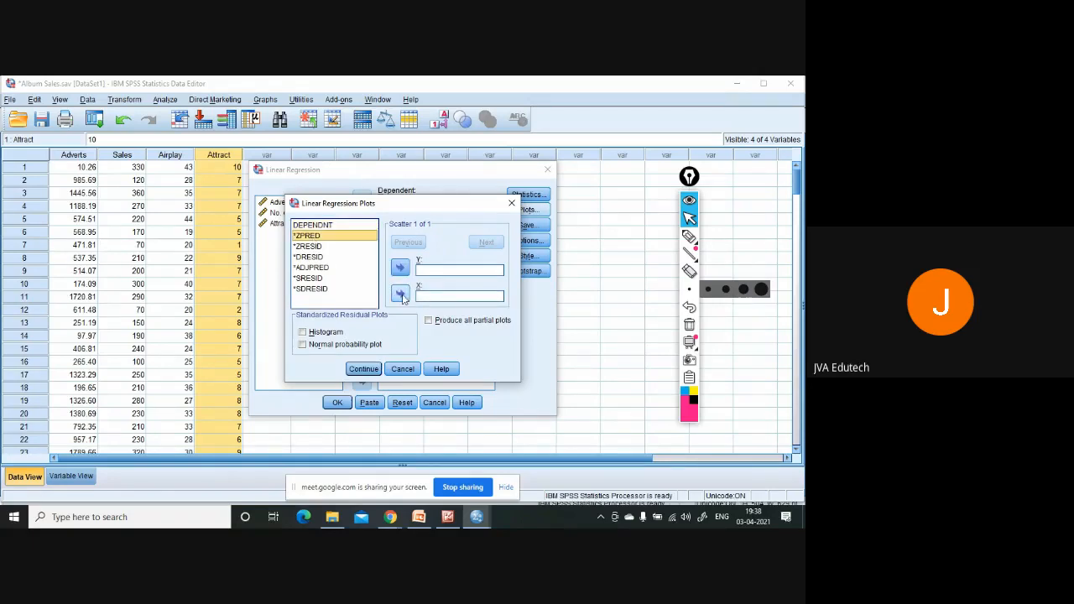
left_click(401, 294)
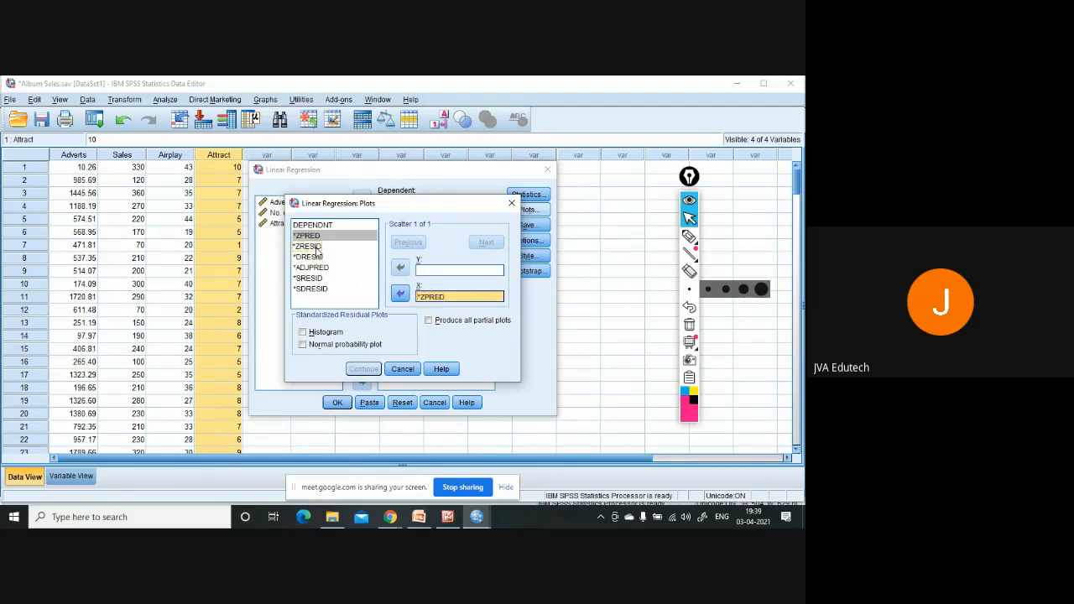
left_click(317, 247)
left_click(401, 268)
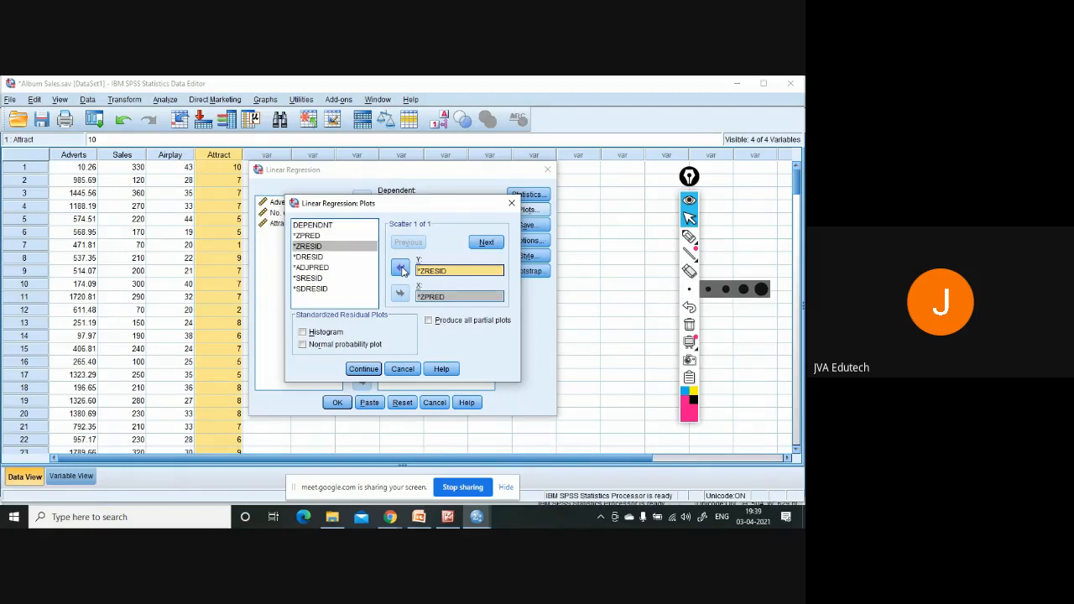
Request a histogram, a normal probability plot and all partial plots, and confirm the plot settings
left_click(302, 332)
left_click(303, 345)
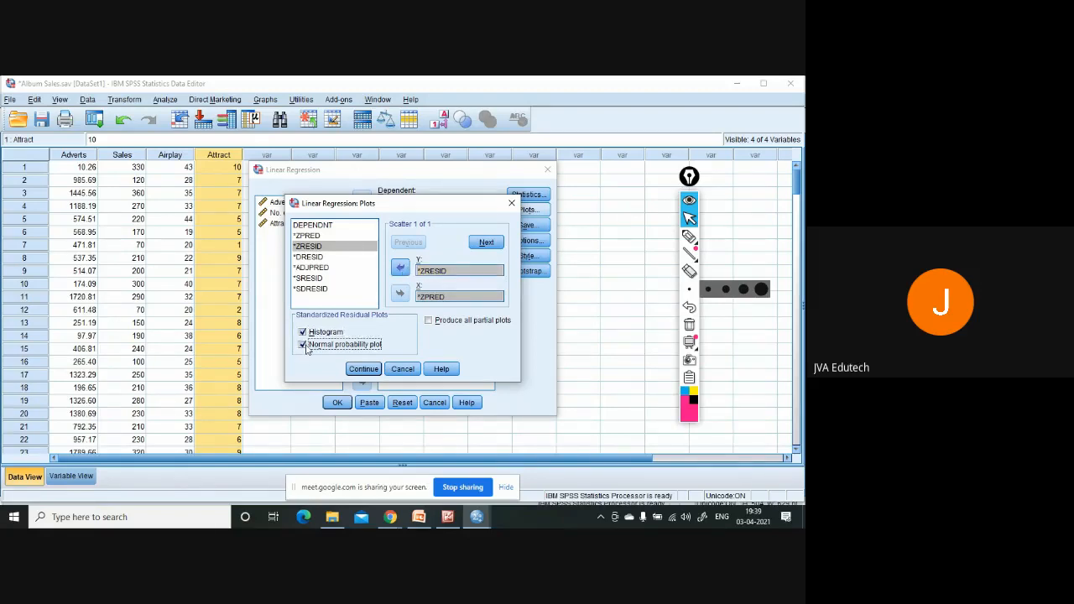
left_click(429, 322)
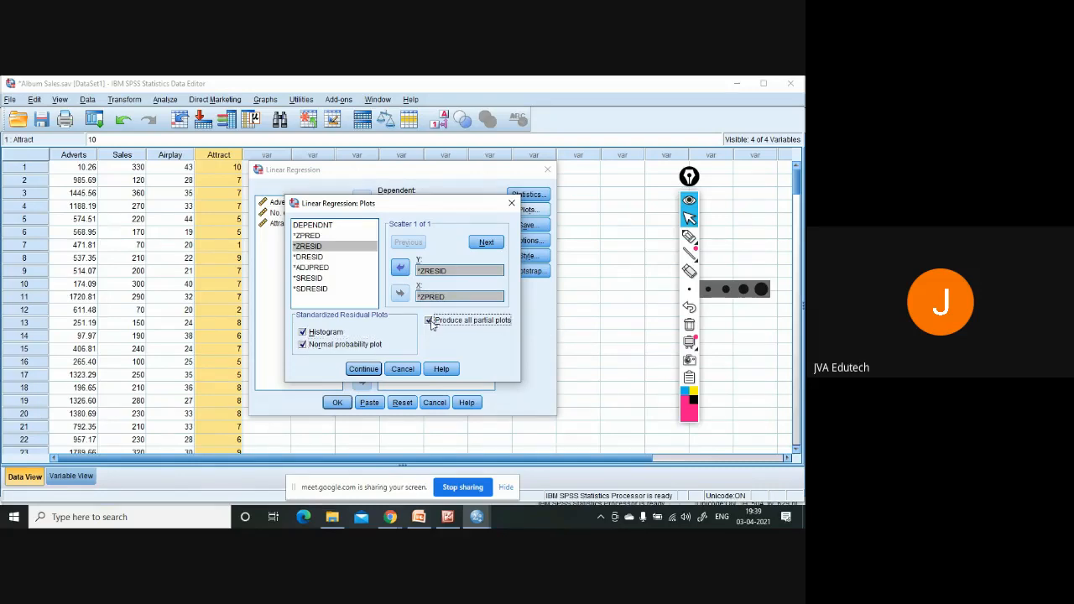
left_click(364, 369)
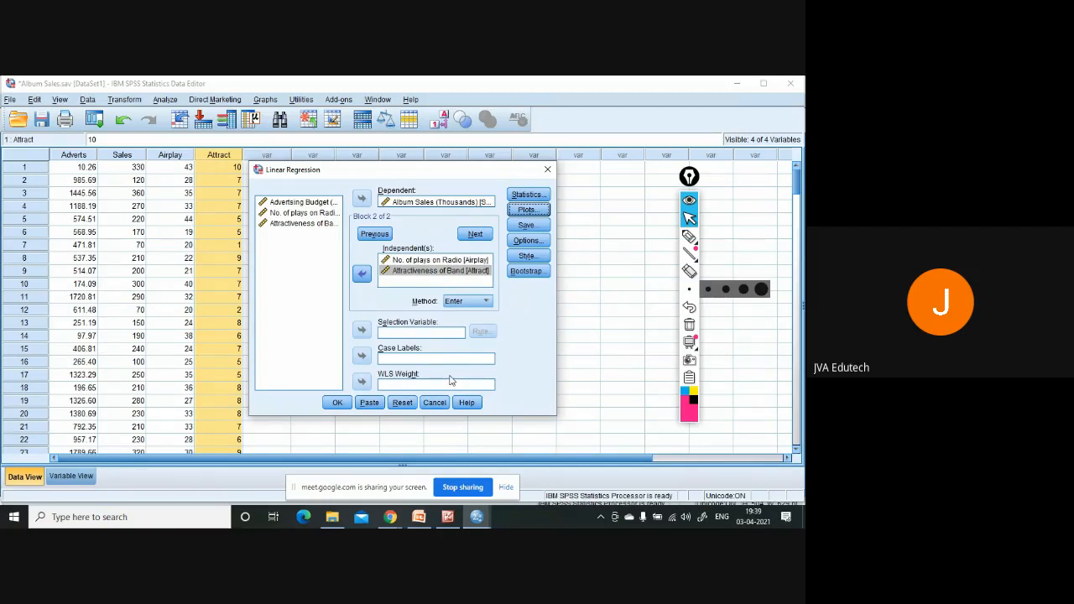
Choose to save unstandardized, standardized and adjusted predicted values, plus standardized, deleted and studentized deleted residuals
left_click(529, 225)
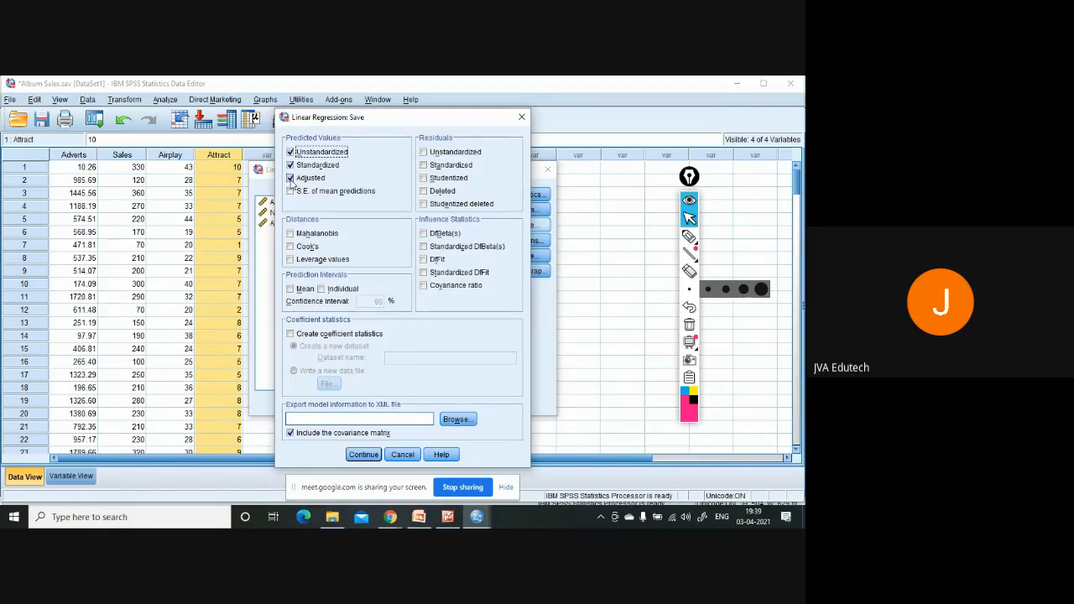
left_click(423, 166)
left_click(424, 191)
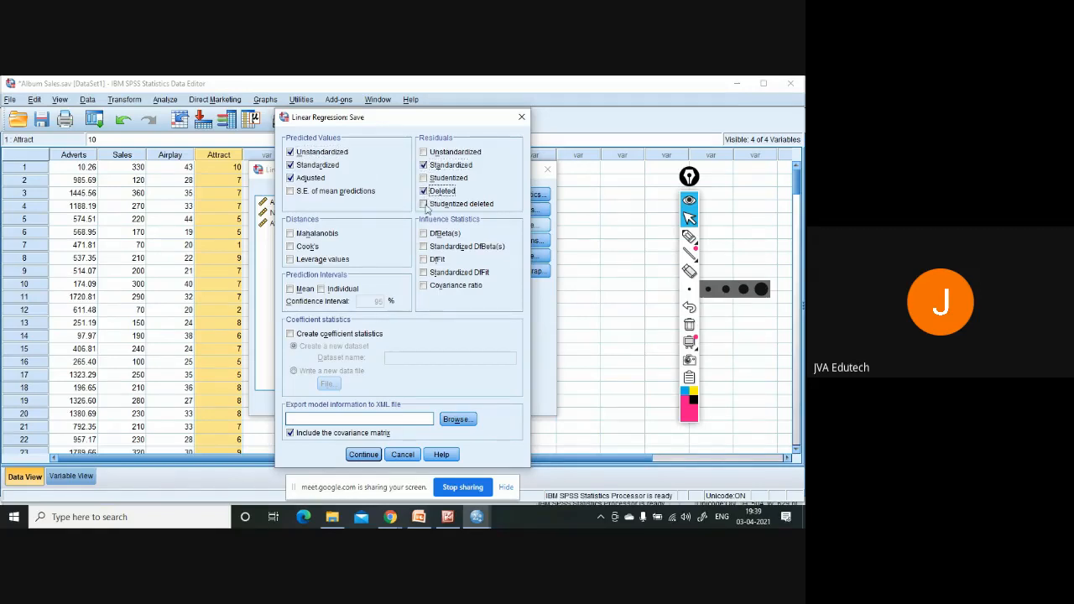
left_click(423, 205)
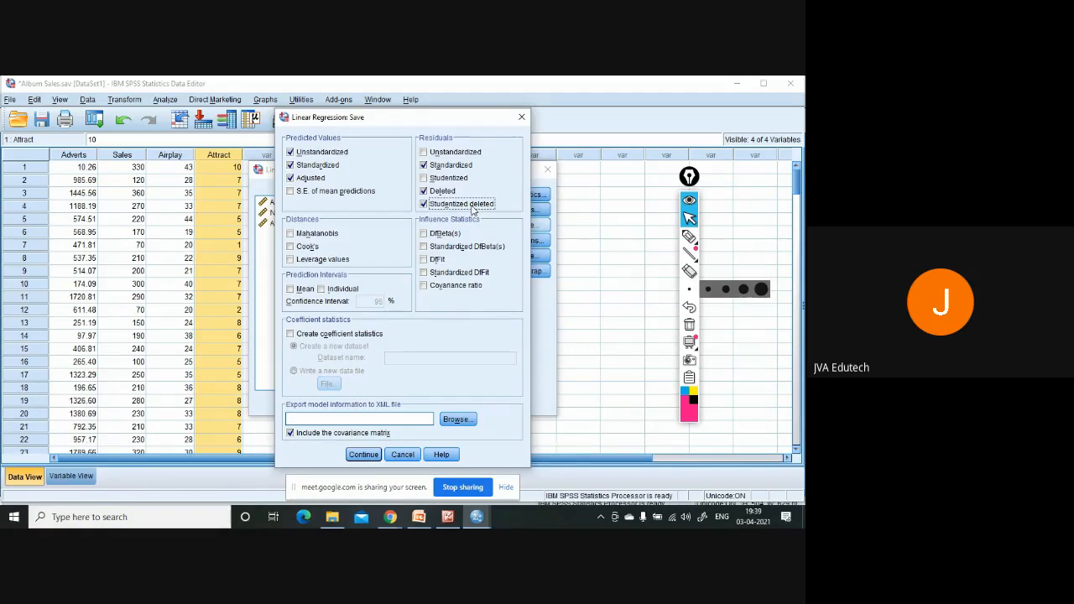
Add Standardized DfBeta(s), Standardized DfFit, covariance ratio, Mahalanobis, Cook's and leverage values to the saved variables, and confirm
left_click(423, 248)
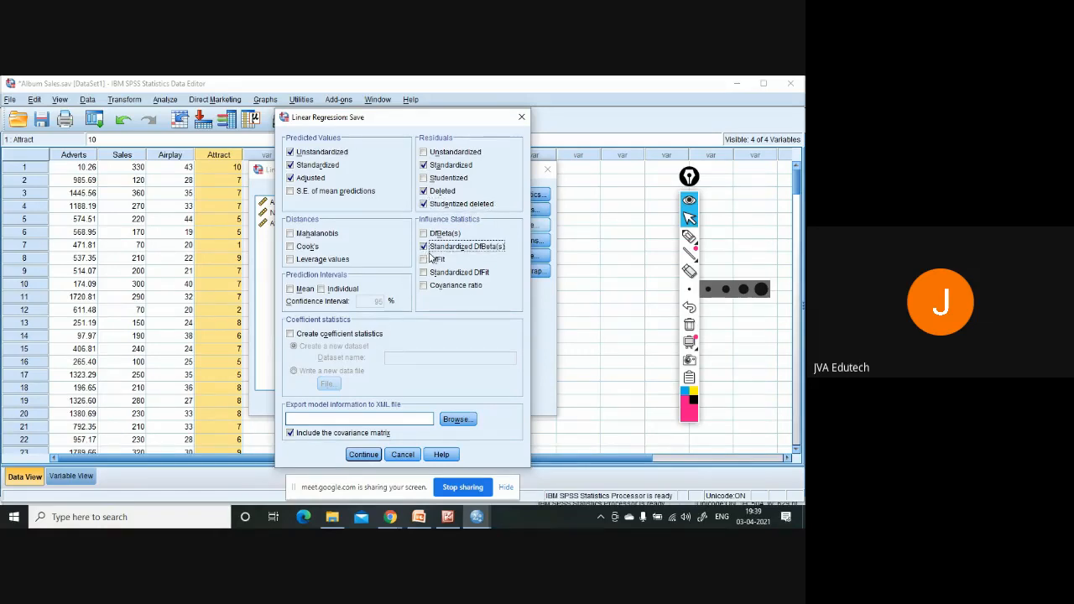
left_click(291, 233)
left_click(291, 246)
left_click(290, 259)
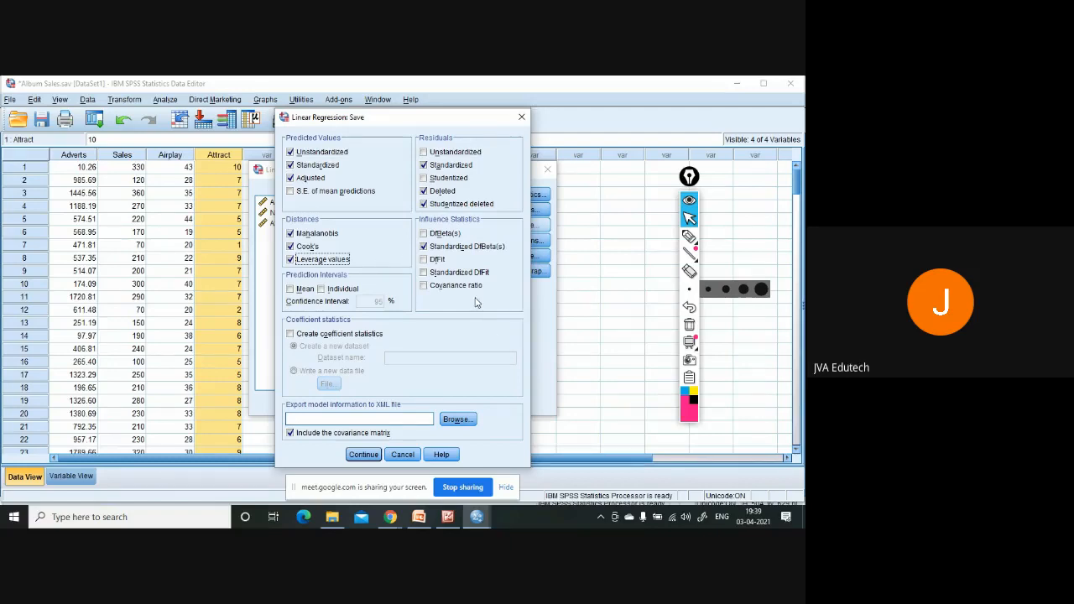
left_click(424, 273)
left_click(424, 286)
left_click(364, 456)
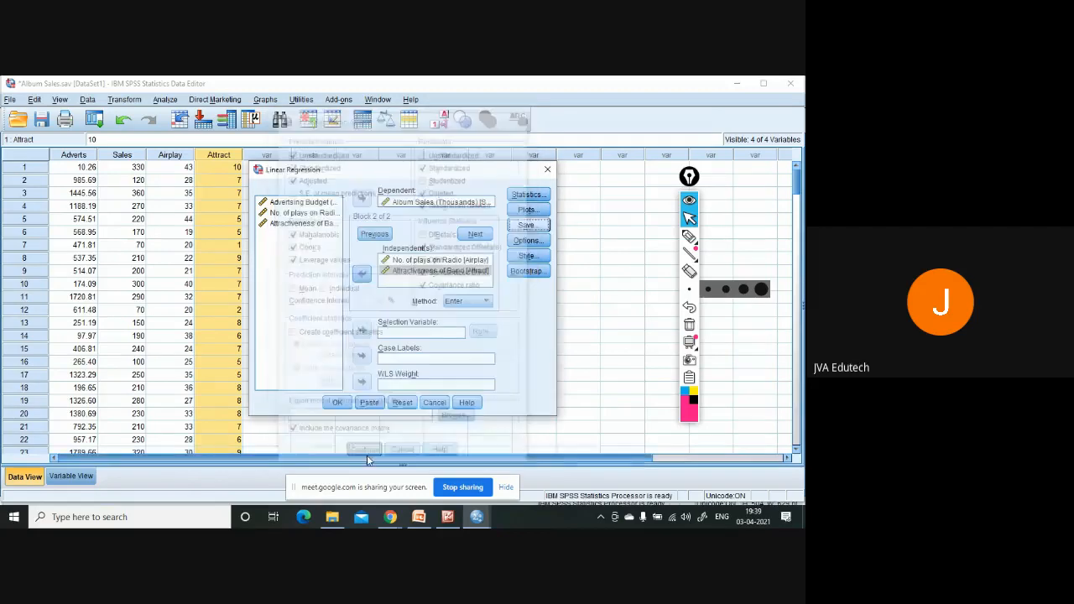
Review the regression options and bootstrap settings without changing them, and run the linear regression
left_click(536, 243)
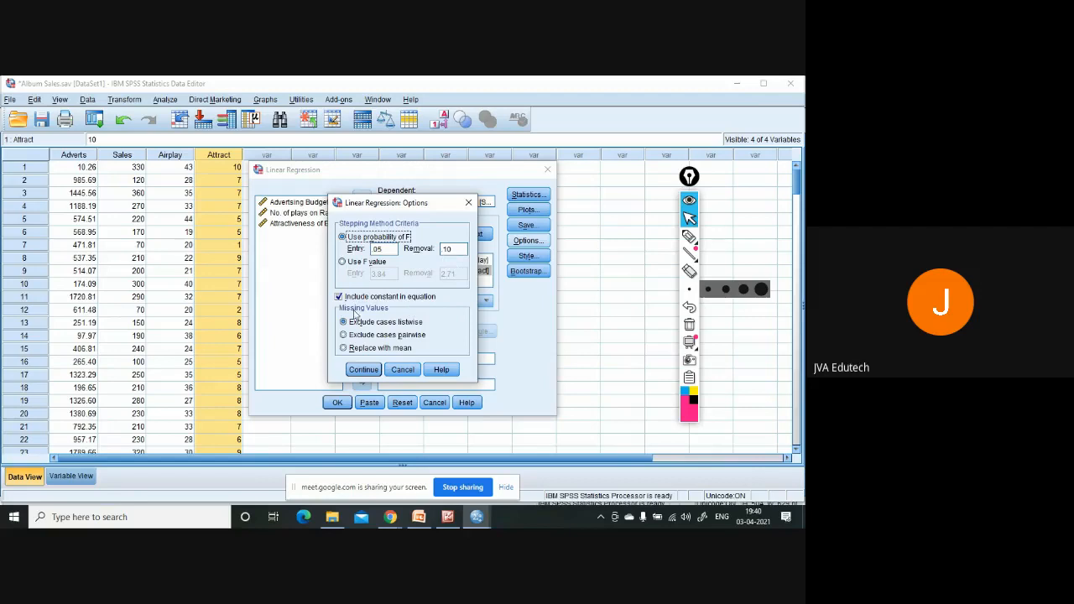
left_click(382, 369)
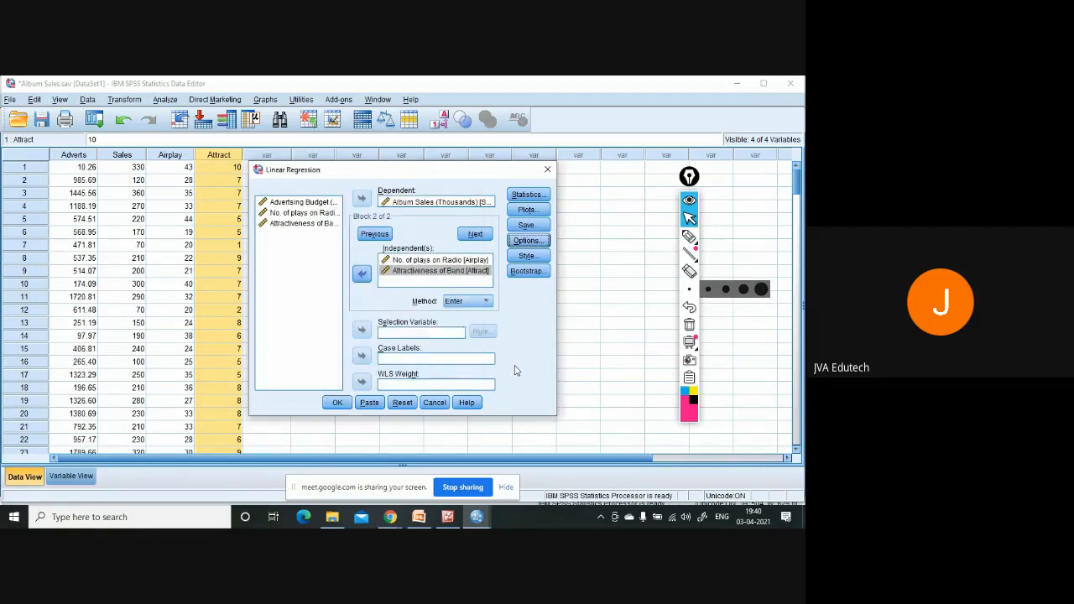
left_click(529, 275)
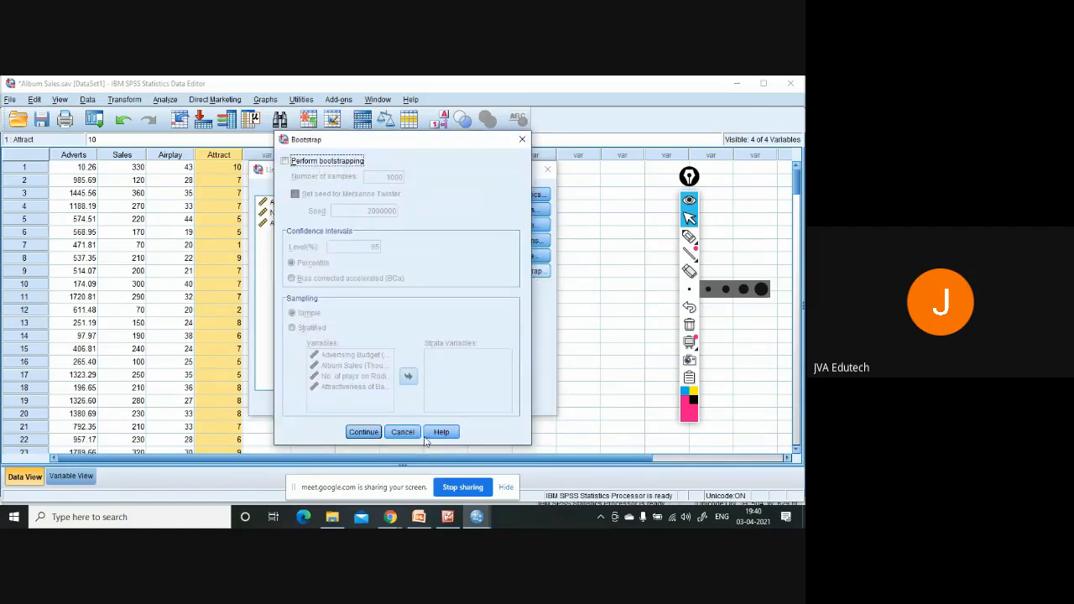
left_click(403, 432)
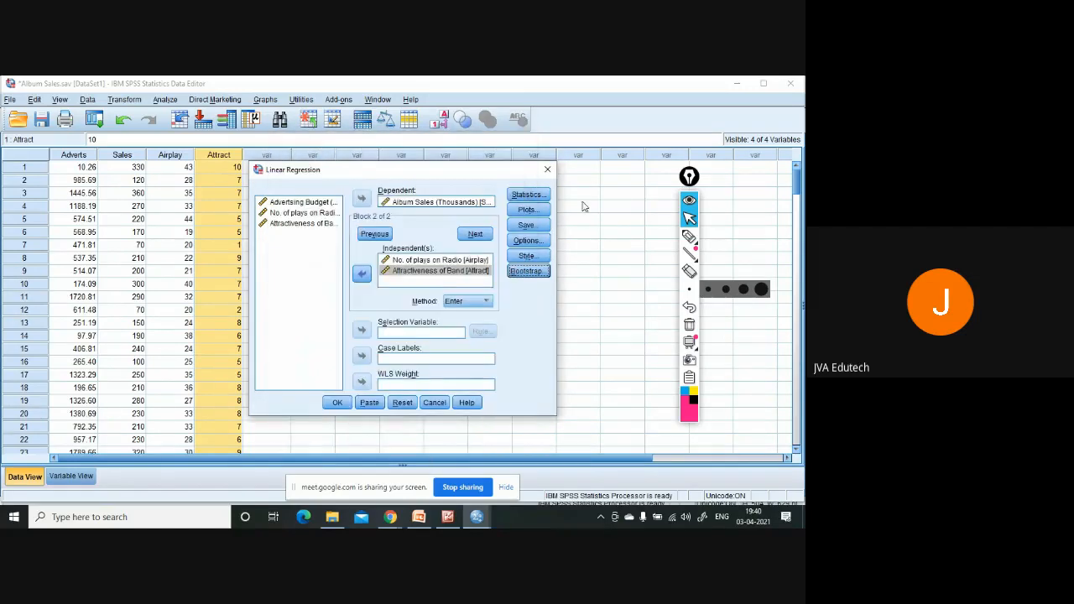
left_click(339, 404)
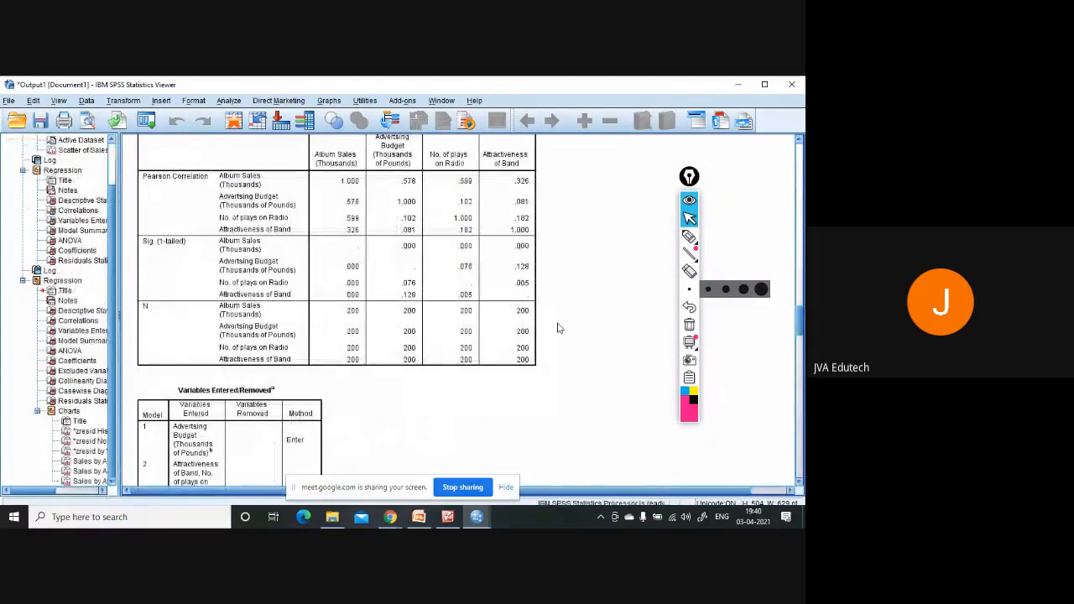
Review the regression output from the descriptive statistics and correlations through the model summary and ANOVA to the coefficients table
scroll(560, 319, "up", 5)
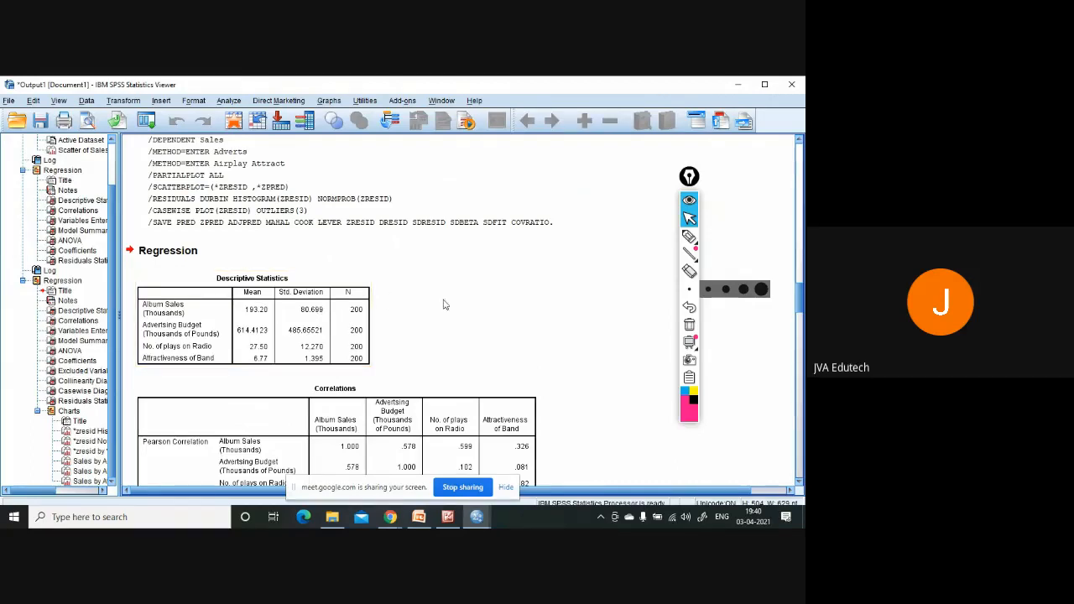
scroll(523, 309, "down", 3)
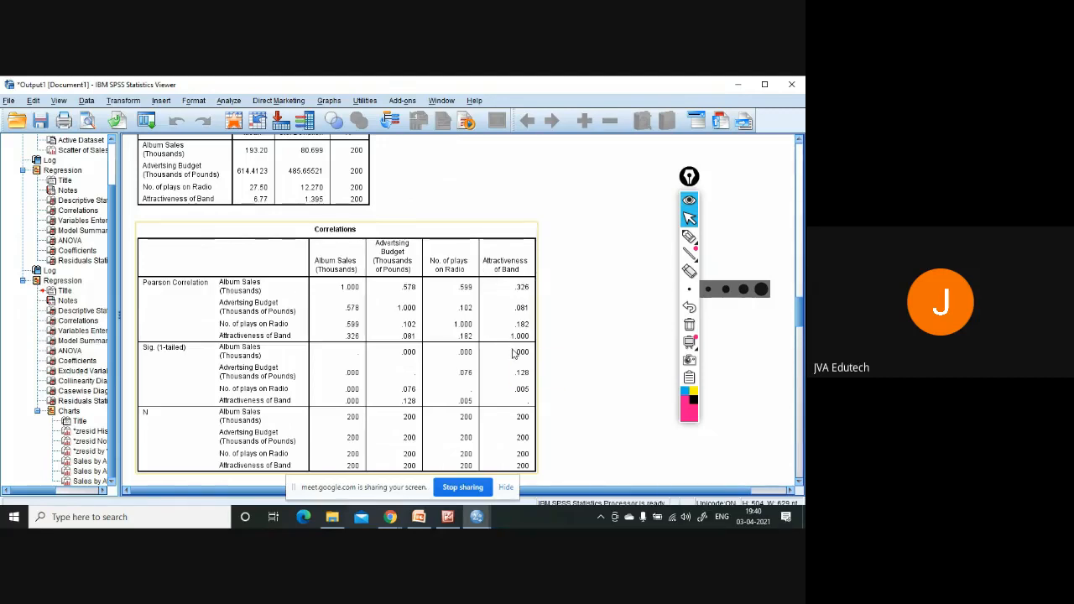
scroll(514, 354, "down", 6)
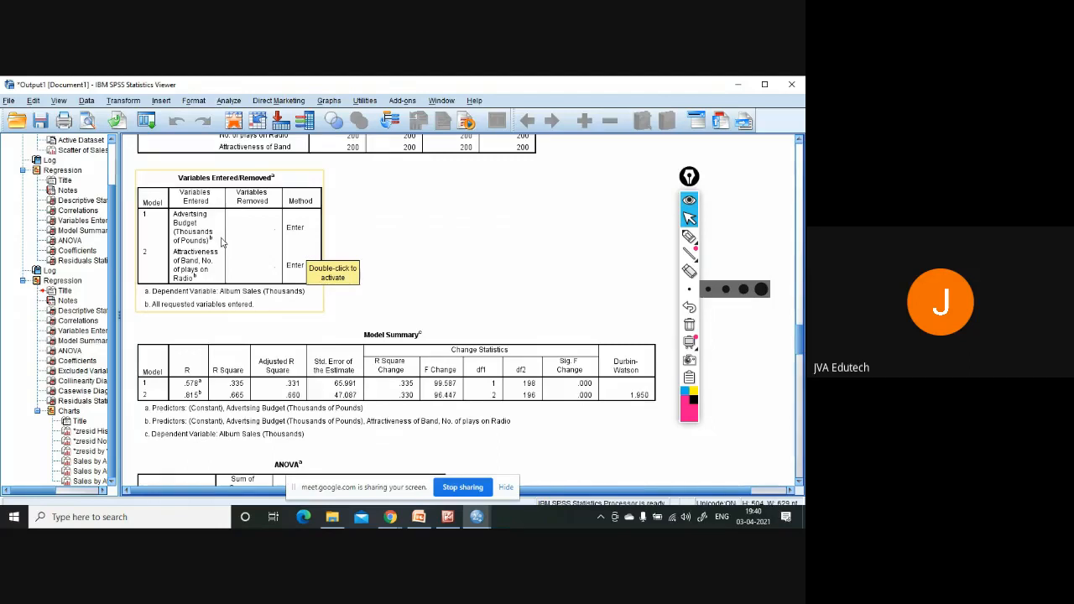
scroll(310, 295, "down", 1)
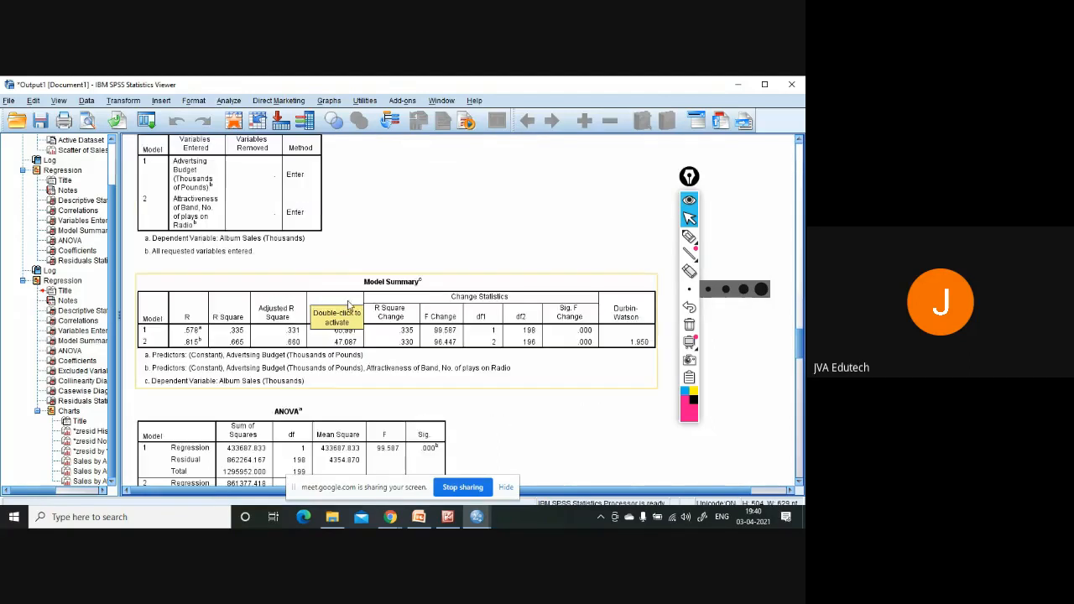
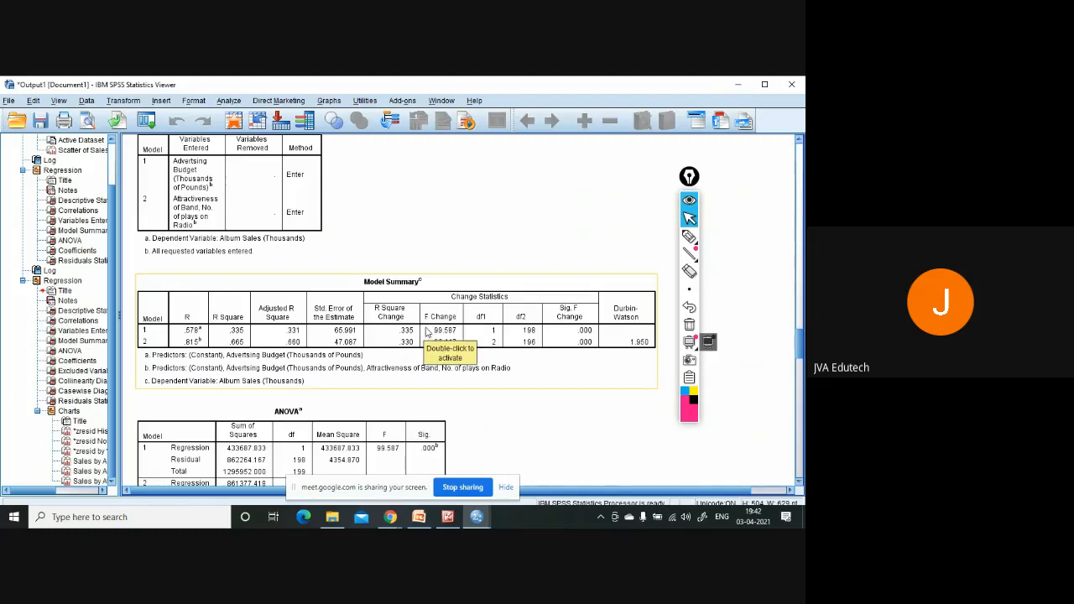
scroll(429, 327, "down", 3)
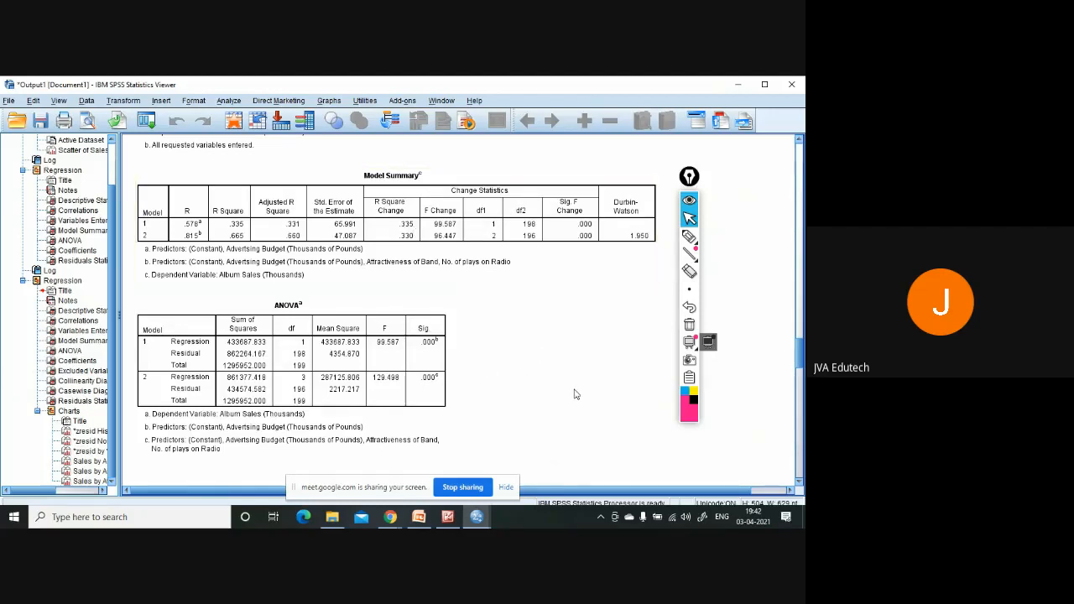
scroll(575, 392, "down", 5)
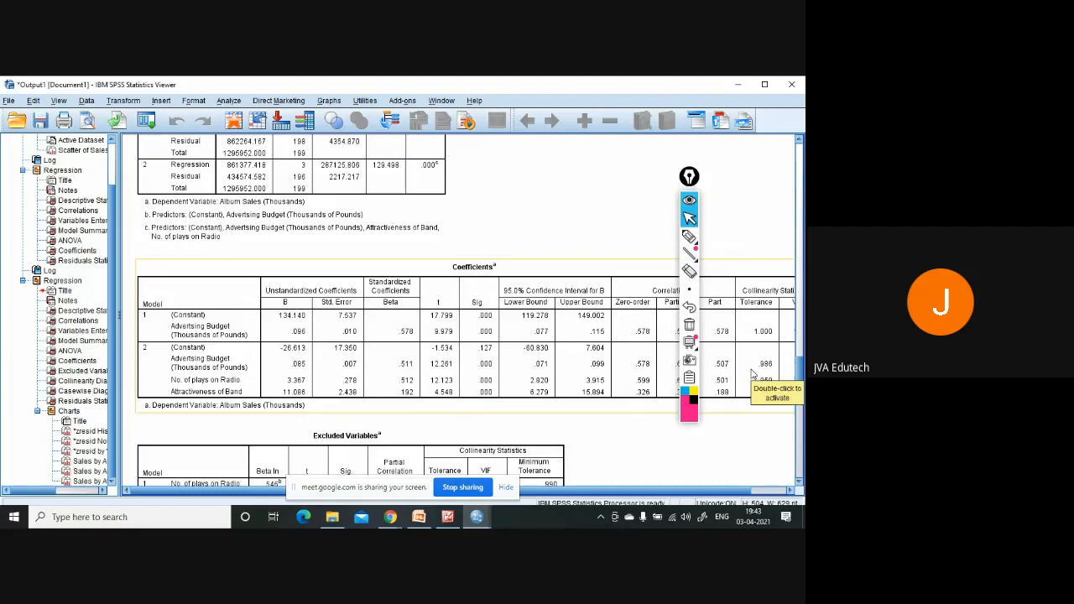
Handwrite the general regression equation Y = b0 + b1x1 + b2x2 + b3x3 above the coefficients table with the annotation pen
left_click(689, 236)
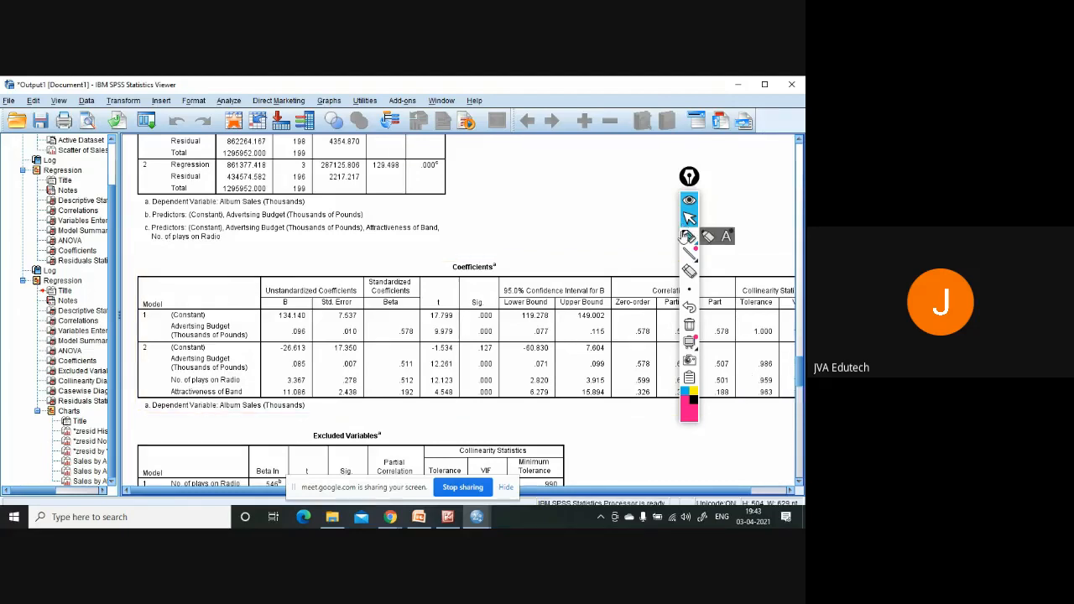
left_click(689, 177)
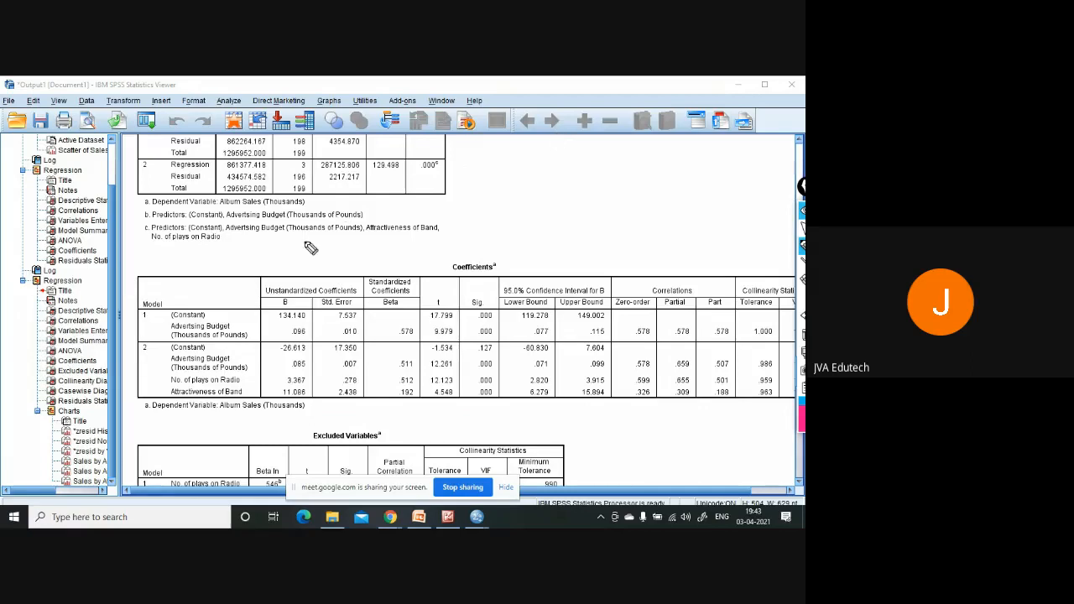
mouse_move(465, 162)
left_mouse_down()
mouse_move(475, 175)
mouse_move(606, 159)
mouse_move(659, 174)
mouse_move(682, 159)
mouse_move(727, 178)
left_mouse_up()
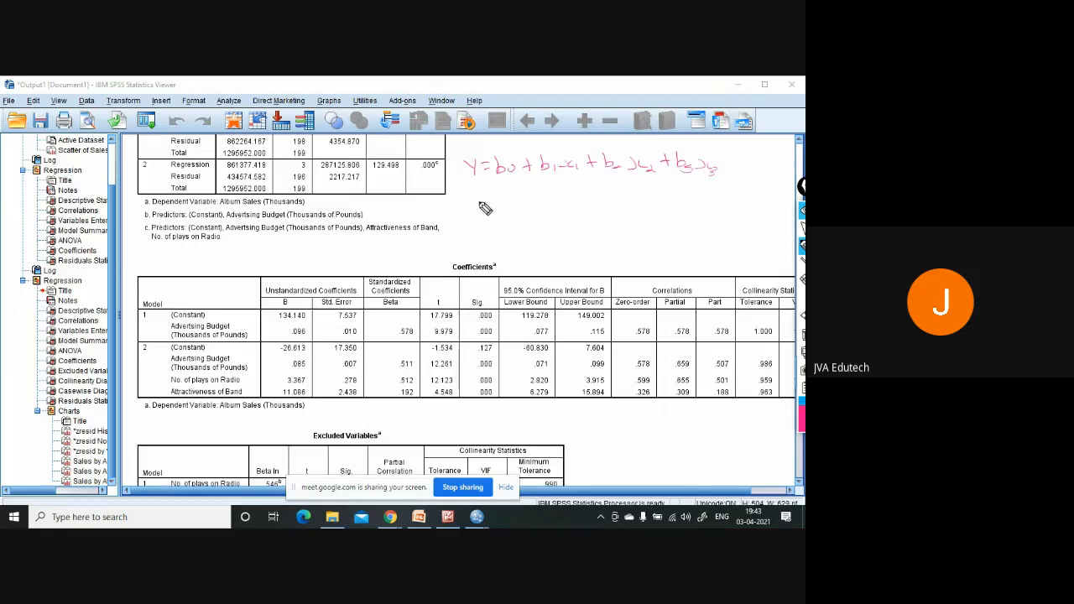
Handwrite the start of the fitted equation below it: Album sales = -26.61 + (0.085)(Adv budget) +
mouse_move(476, 207)
left_mouse_down()
mouse_move(459, 220)
mouse_move(568, 207)
left_mouse_up()
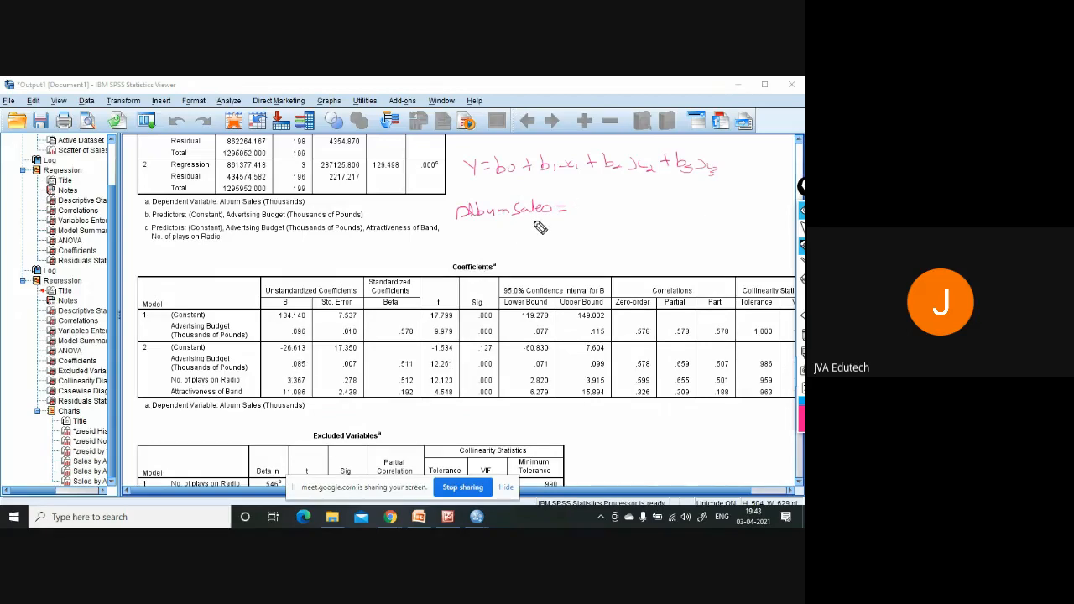
mouse_move(579, 214)
left_mouse_down()
mouse_move(615, 206)
mouse_move(607, 212)
left_mouse_up()
mouse_move(619, 203)
left_mouse_down()
mouse_move(620, 214)
mouse_move(642, 208)
mouse_move(636, 214)
left_mouse_up()
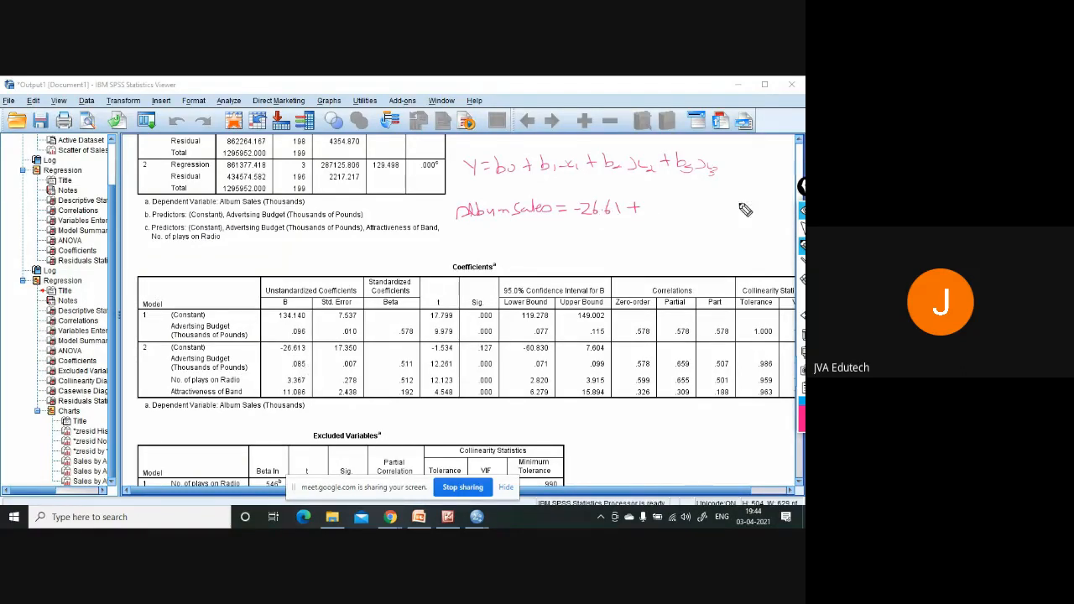
mouse_move(650, 205)
left_mouse_down()
mouse_move(688, 207)
mouse_move(690, 216)
left_mouse_up()
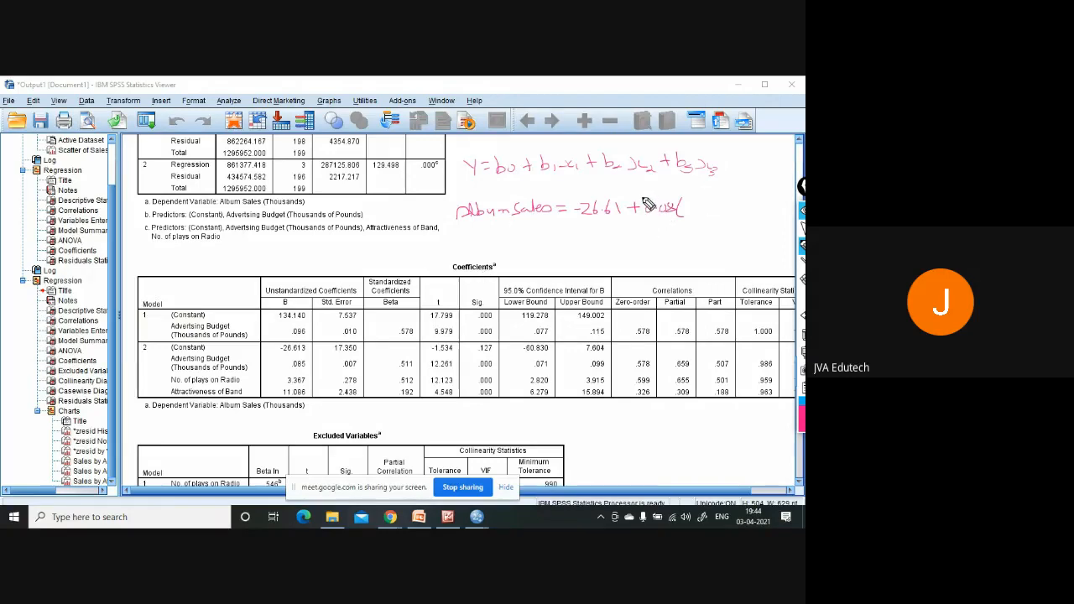
left_click_drag(642, 213, 763, 214)
left_click_drag(505, 229, 514, 239)
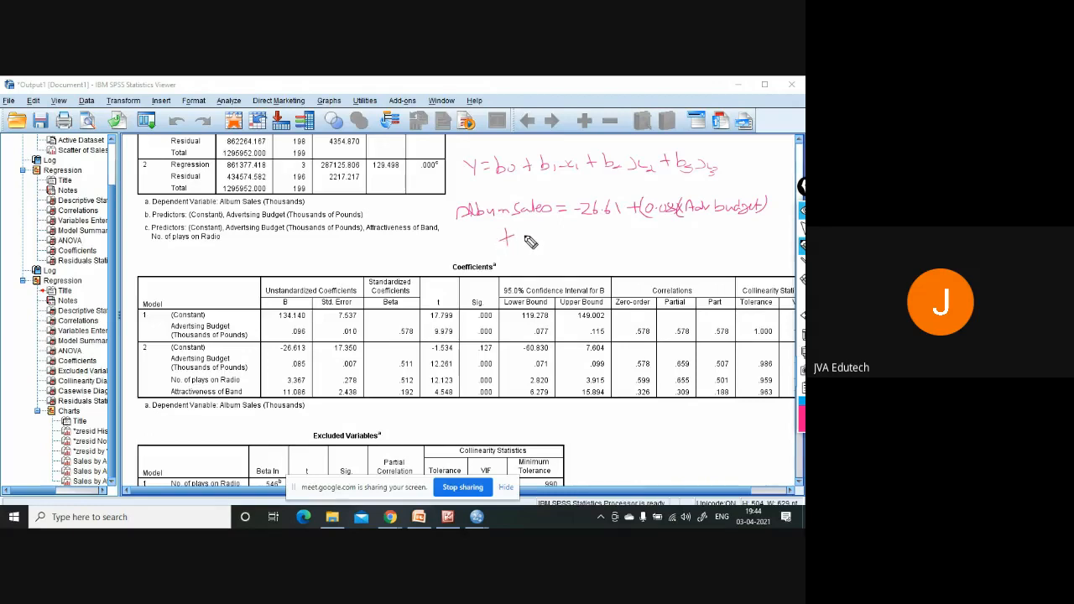
Continue the handwritten equation with the term (3.36 × airplay) and circle the radio plays coefficient in the table
mouse_move(520, 234)
left_mouse_down()
mouse_move(521, 247)
mouse_move(628, 237)
mouse_move(634, 252)
mouse_move(639, 238)
left_mouse_up()
left_click(533, 242)
mouse_move(556, 227)
left_mouse_down()
mouse_move(566, 229)
mouse_move(556, 244)
mouse_move(521, 247)
left_mouse_up()
left_click_drag(635, 223, 638, 244)
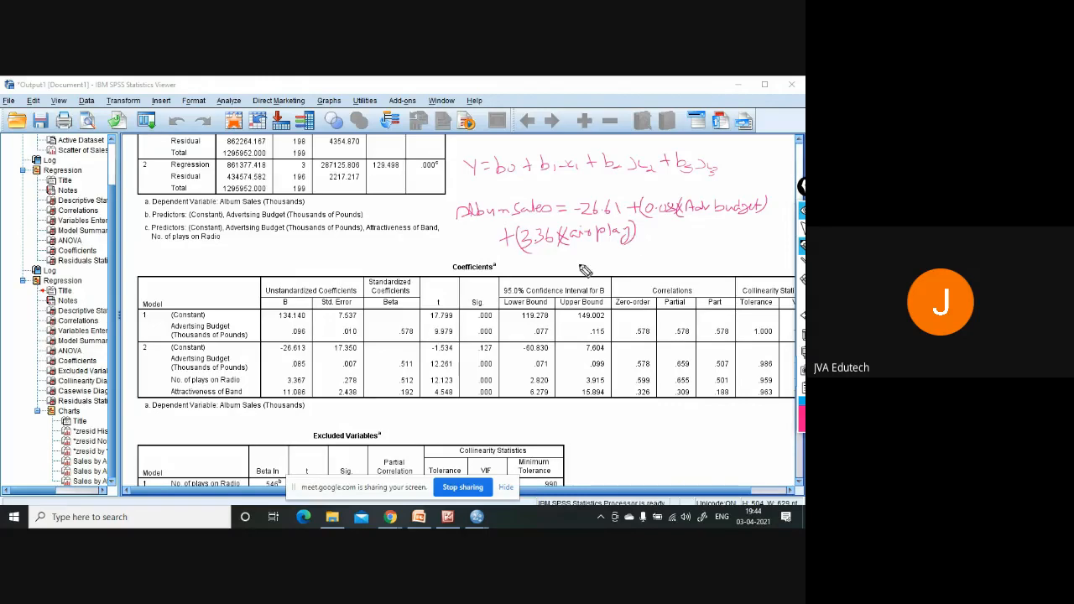
mouse_move(297, 371)
left_mouse_down()
mouse_move(289, 382)
mouse_move(295, 373)
left_mouse_up()
Complete the handwritten equation with + (11.08 × Attractiveness) and circle the advertising budget coefficient of model 2
left_click_drag(643, 237, 654, 236)
left_click_drag(648, 231, 659, 244)
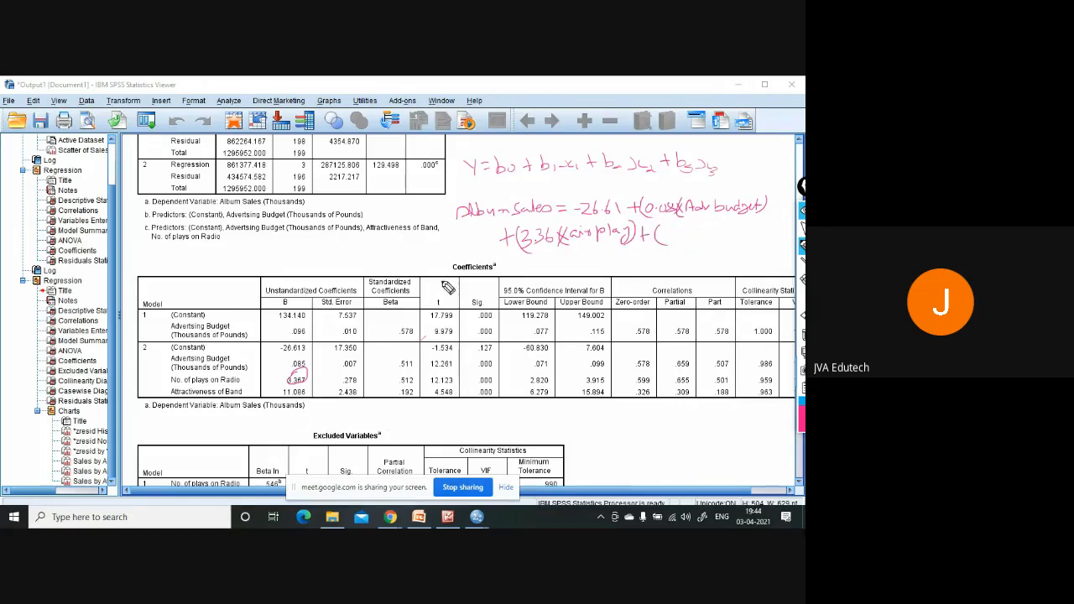
mouse_move(664, 231)
left_mouse_down()
mouse_move(664, 244)
mouse_move(694, 228)
mouse_move(711, 237)
left_mouse_up()
left_click_drag(710, 226, 702, 238)
mouse_move(719, 239)
left_mouse_down()
mouse_move(727, 229)
mouse_move(790, 239)
left_mouse_up()
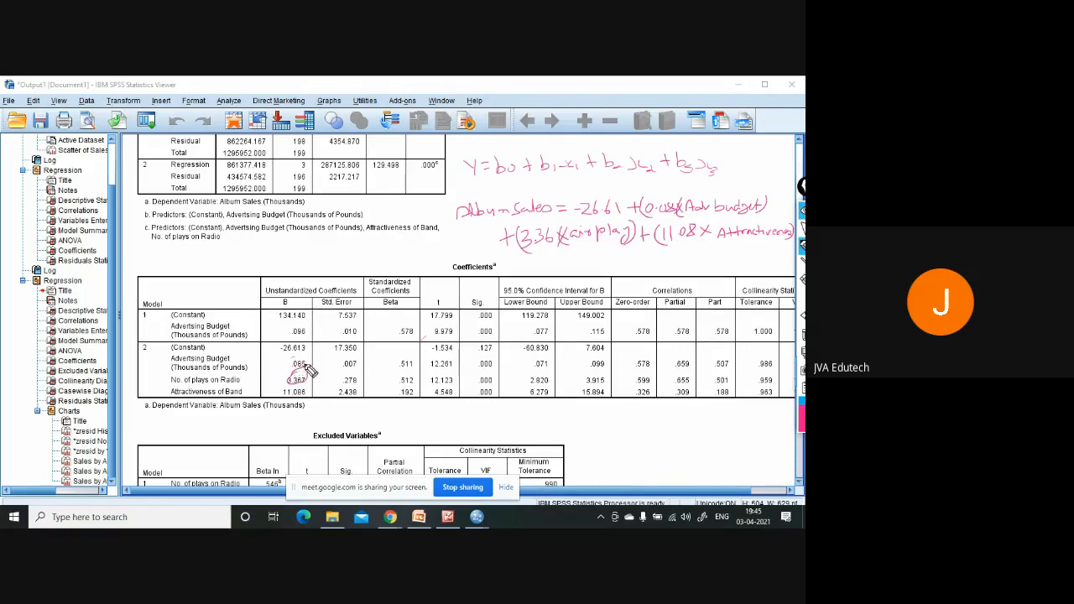
mouse_move(297, 357)
left_mouse_down()
mouse_move(306, 368)
mouse_move(309, 353)
left_mouse_up()
mouse_move(307, 370)
left_mouse_down()
mouse_move(312, 382)
mouse_move(296, 392)
mouse_move(294, 380)
mouse_move(301, 386)
left_mouse_up()
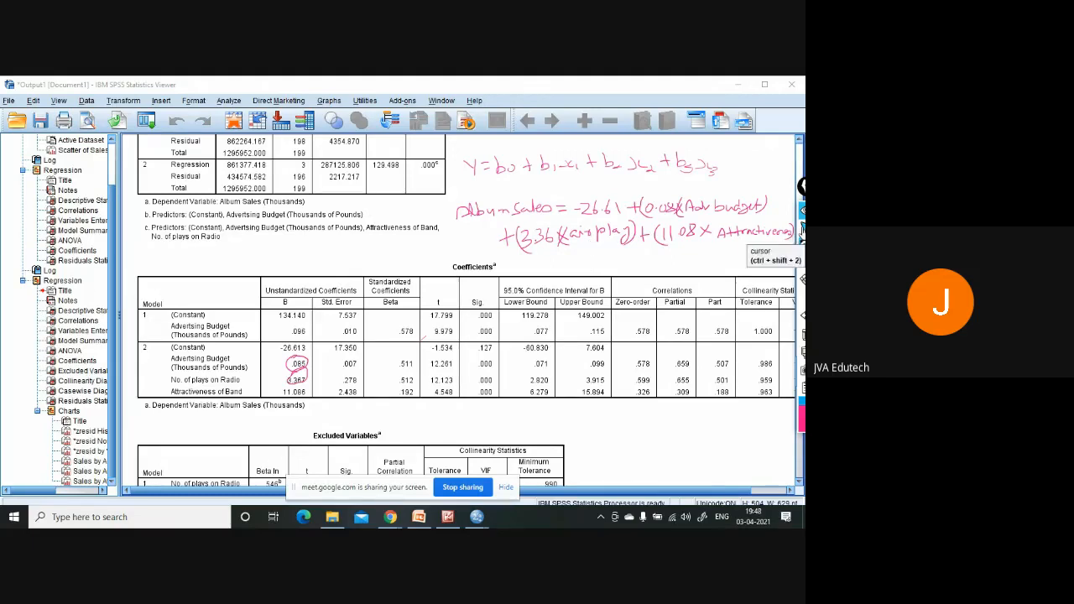
Open Notepad and clear all pen annotations from the screen
left_click(154, 521)
type("notepad")
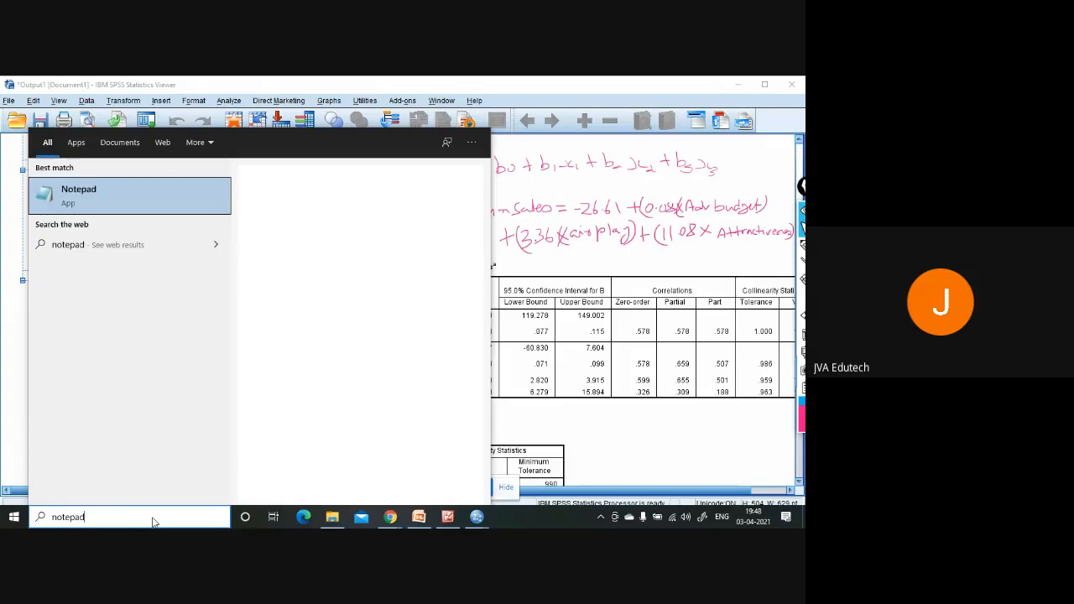
key("Return")
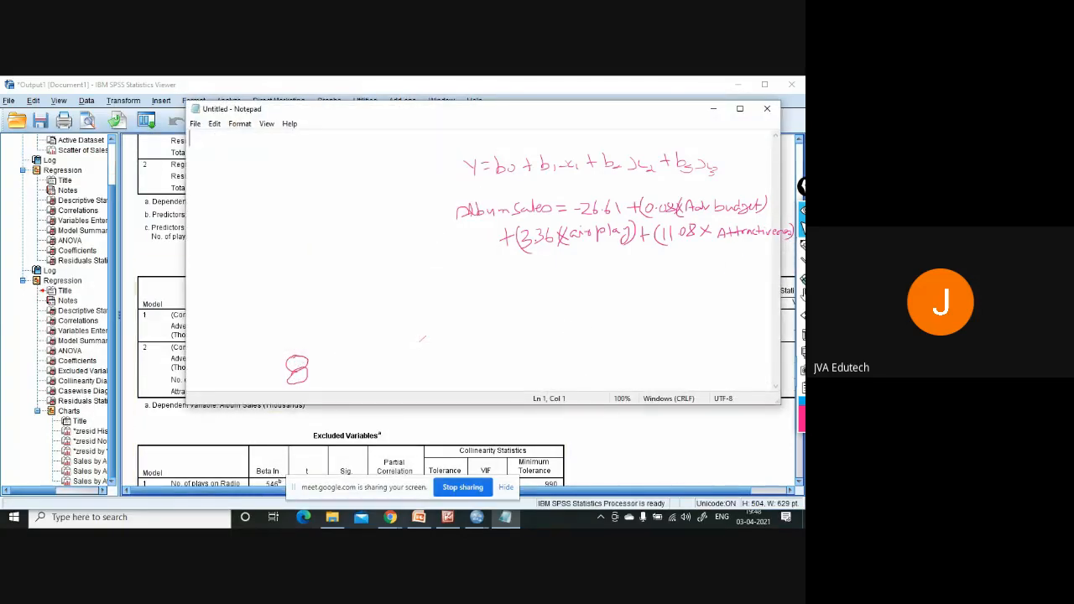
left_click(804, 336)
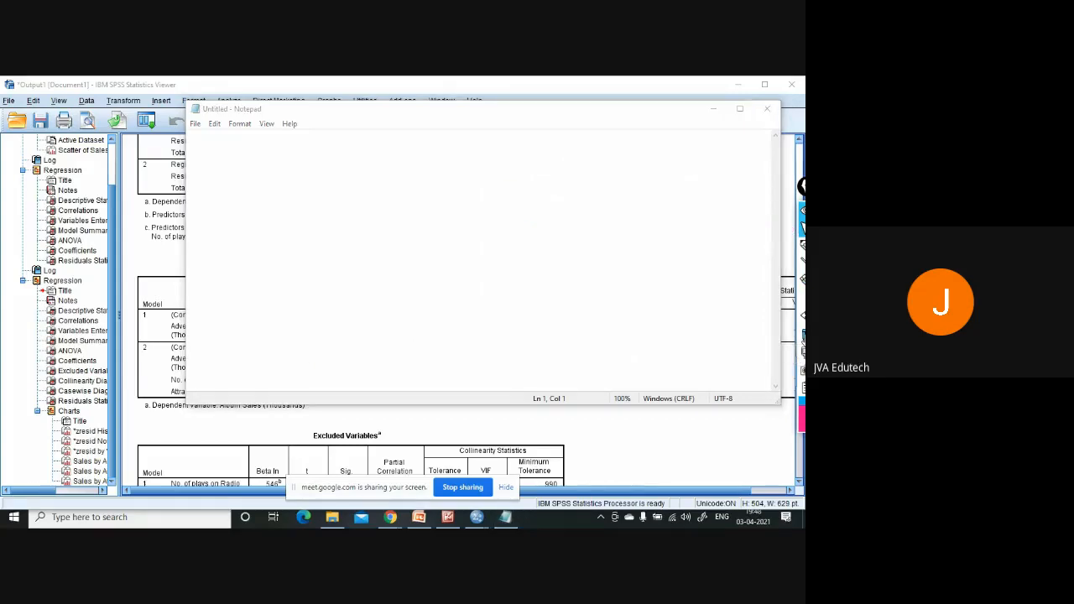
Place Notepad below the Coefficients table and write "if advertising budget is increased by 1 unit. It will increase sales by .085 units"
left_click(330, 175)
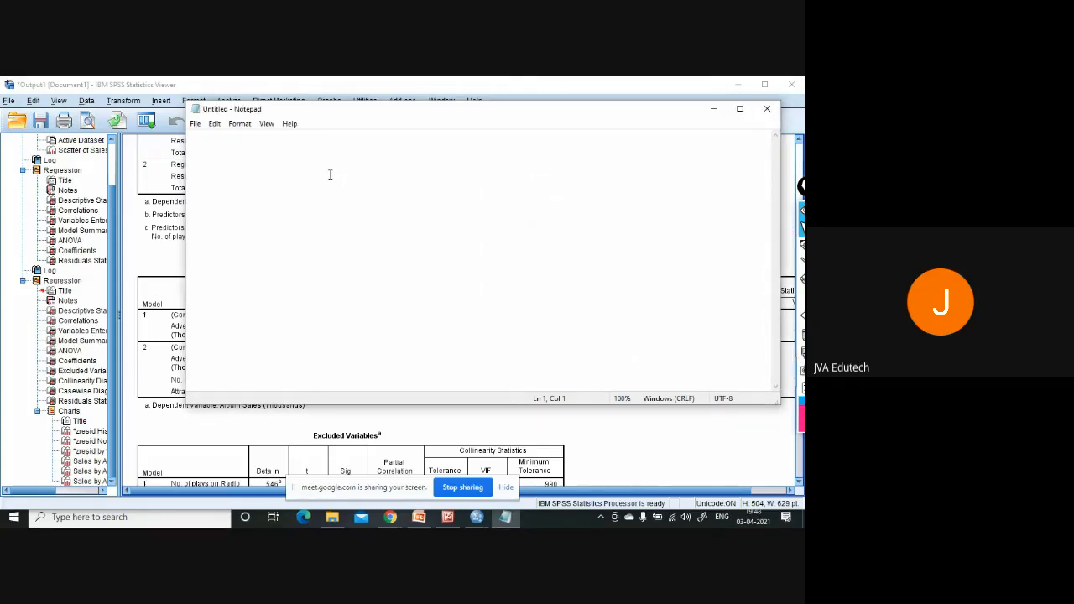
left_click_drag(517, 110, 538, 411)
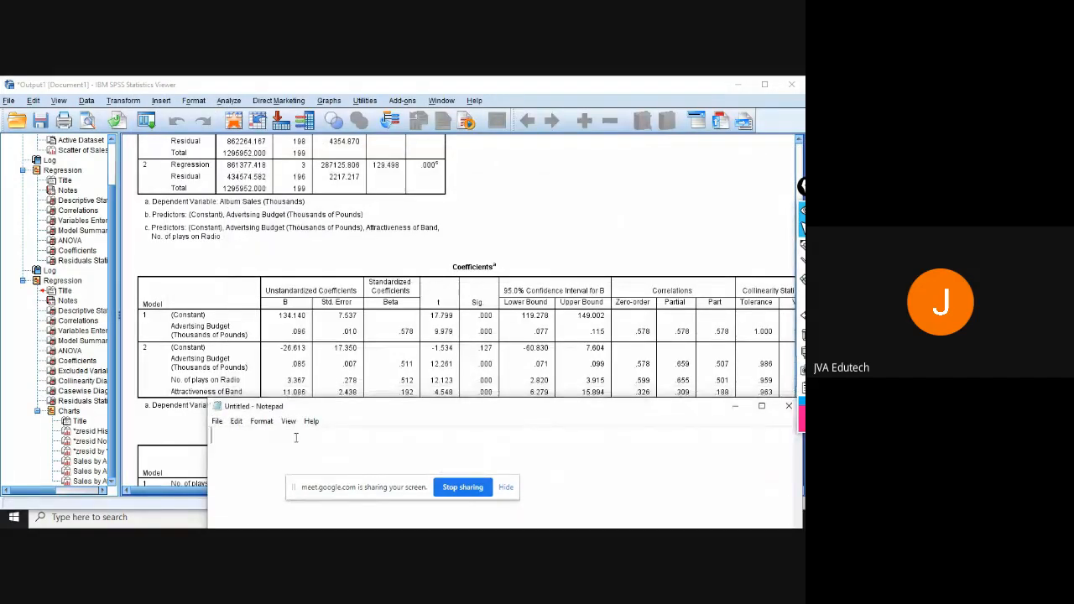
type("if advertising budget is increased by 1 unit")
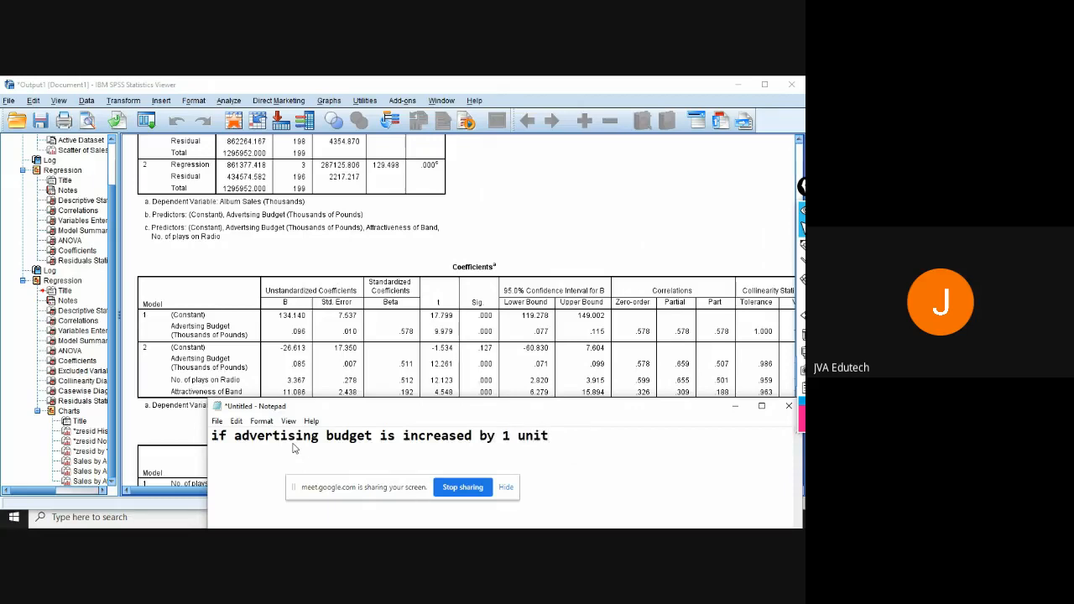
type(". It will incraese")
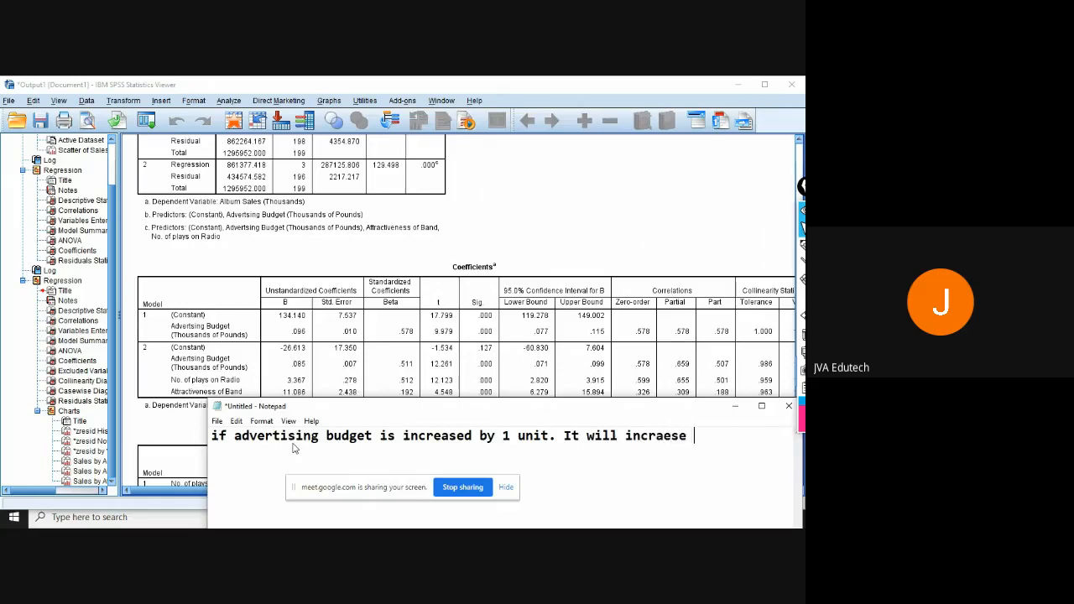
key("BackSpace")
key("BackSpace")
key("BackSpace")
key("BackSpace")
key("BackSpace")
type("ease sales by .08")
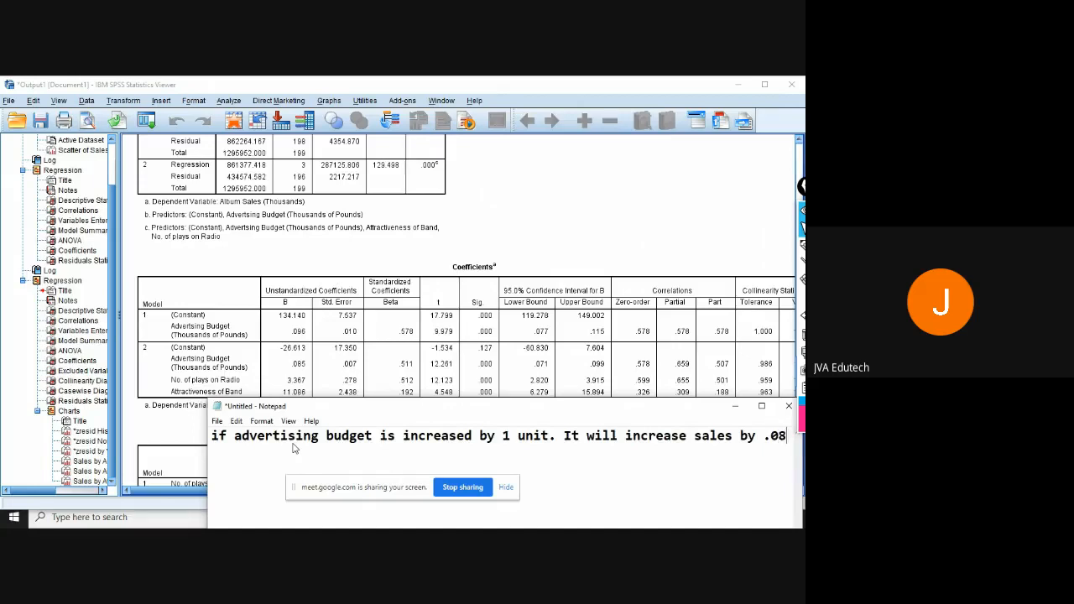
type("5 units")
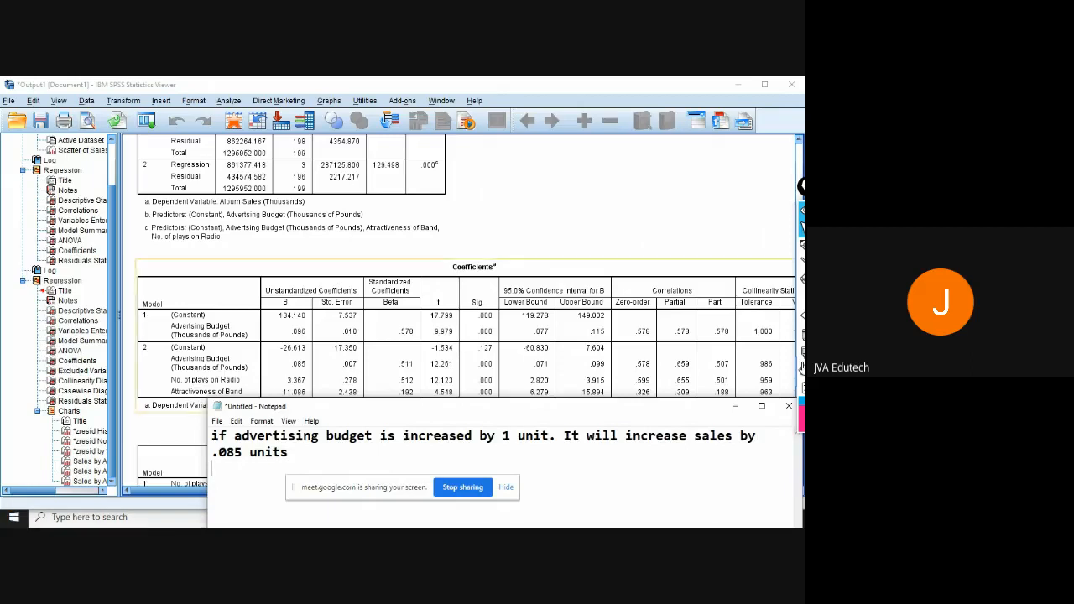
Check the units of the advertising budget and album sales variables in the Album Sales dataset's variable definitions
left_click(735, 406)
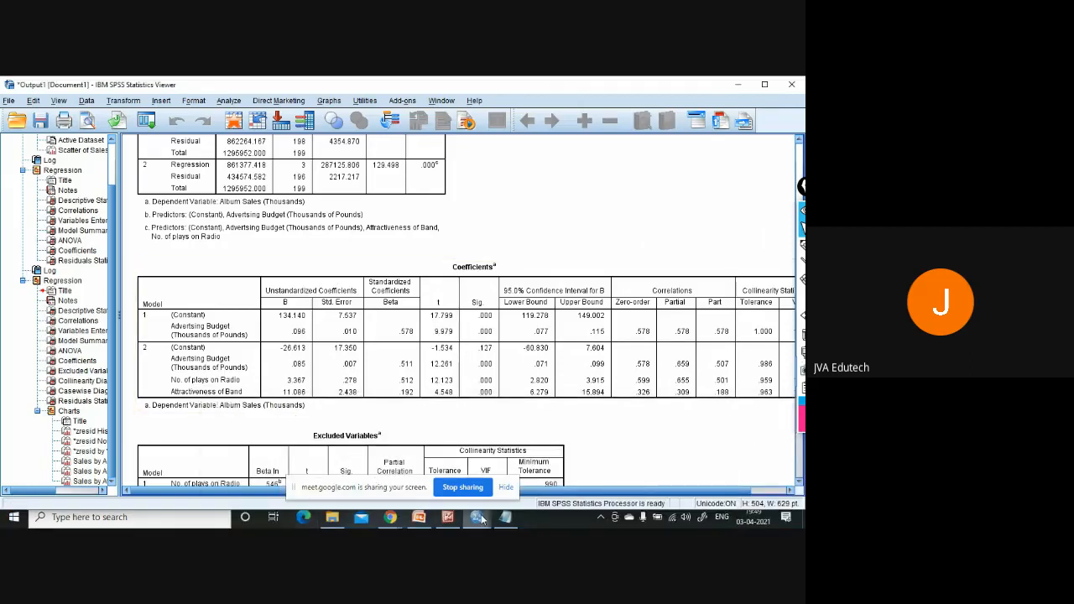
mouse_move(481, 520)
left_click(545, 458)
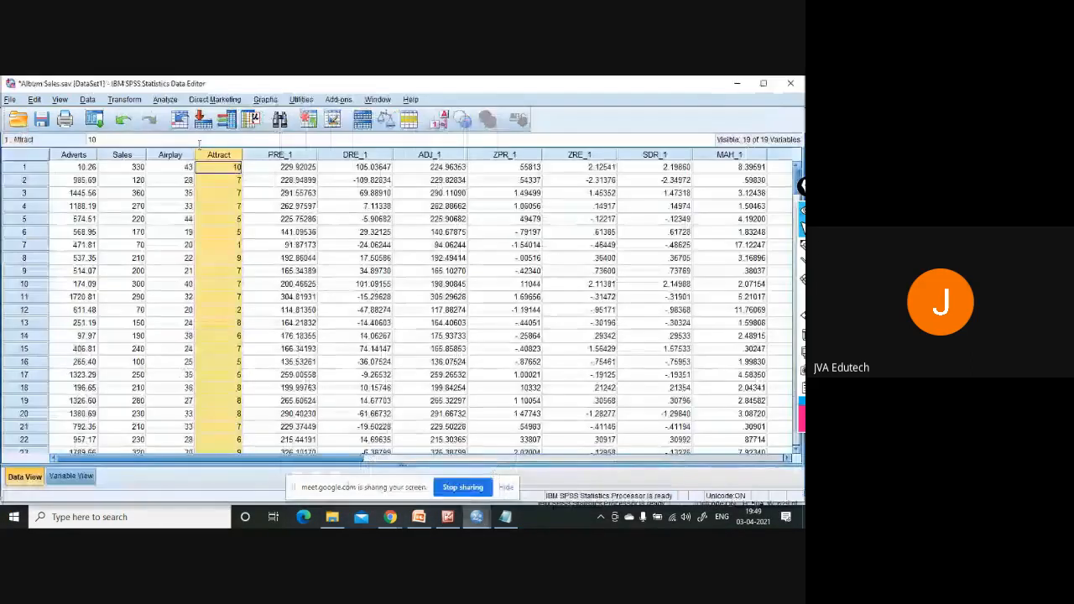
left_click(70, 476)
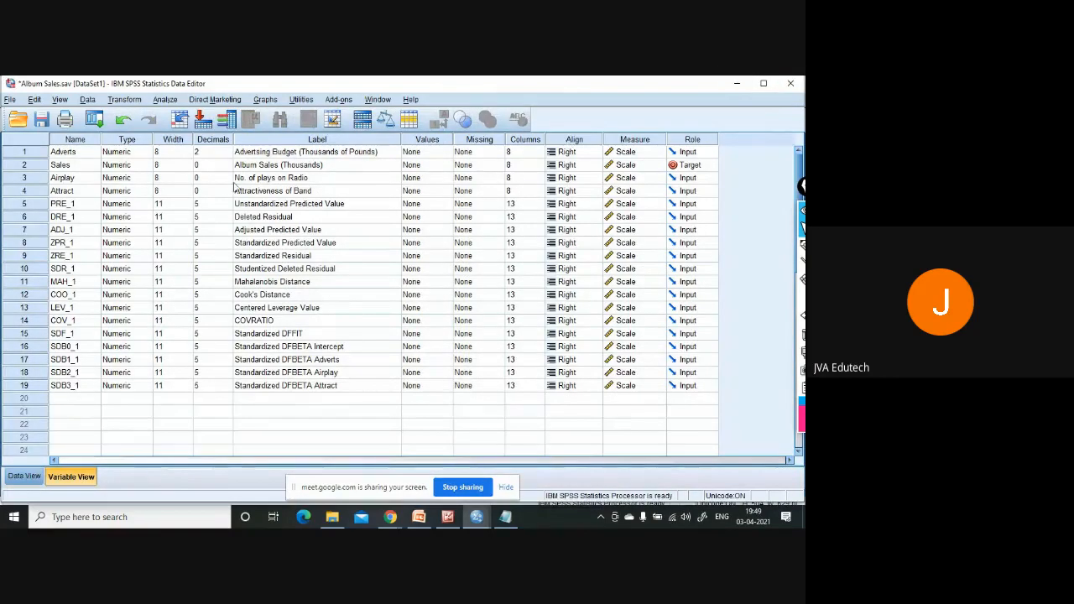
left_click(736, 85)
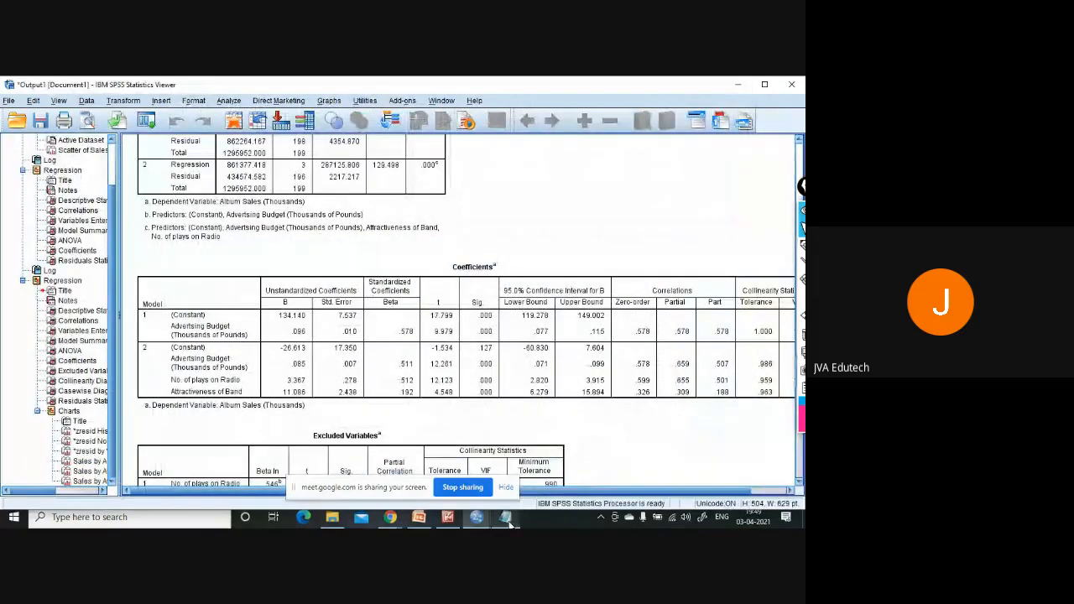
Return to Notepad and add the line "If we invest 1000 pounds extra we will get 85 extra albums sold"
left_click(505, 517)
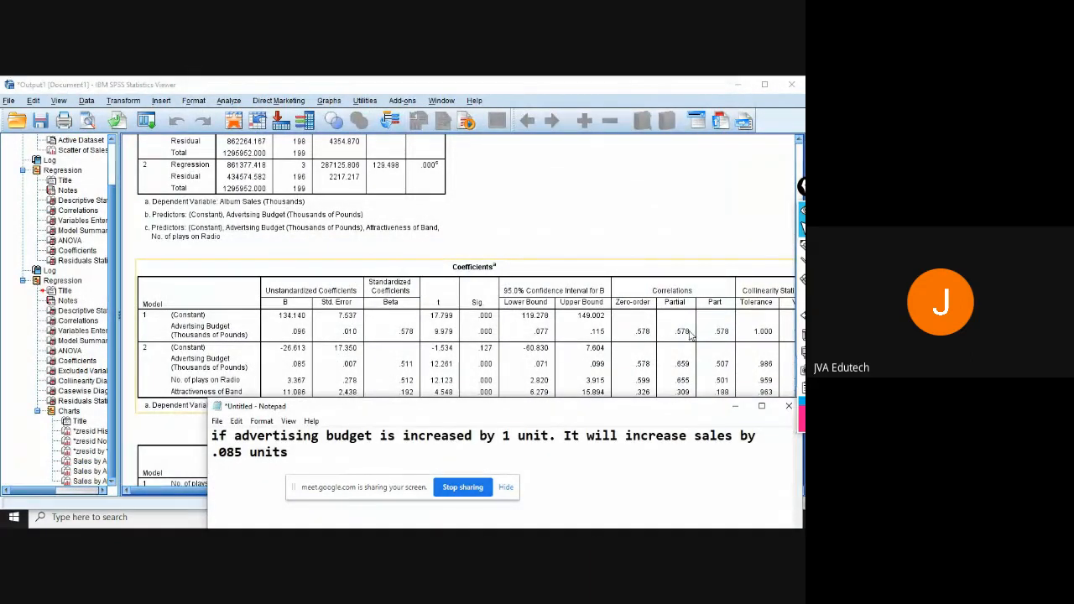
type("If we")
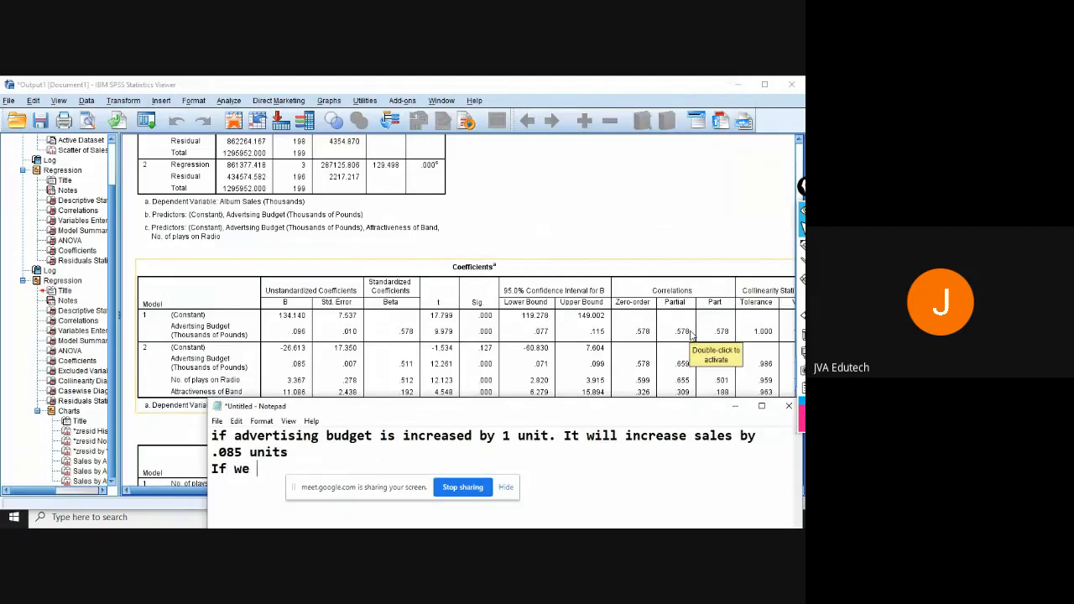
type(" invest 1000 ")
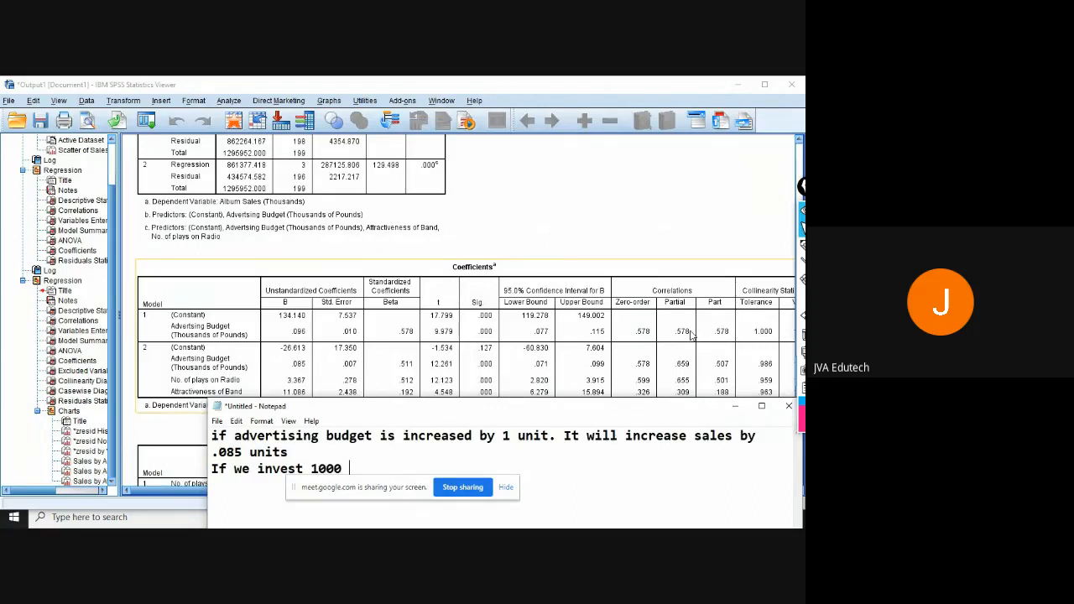
type("pounds extra")
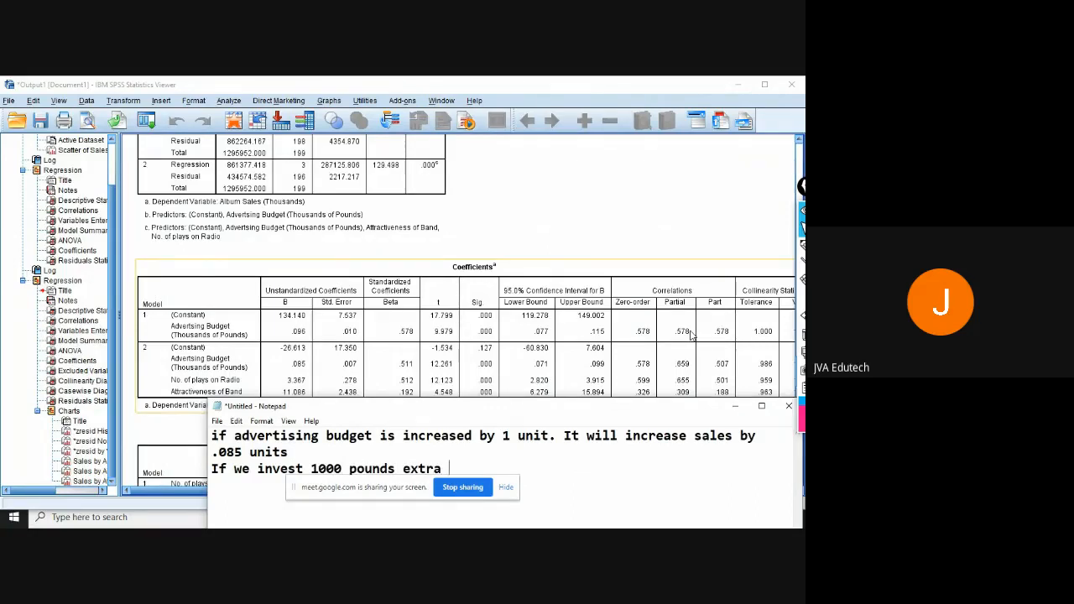
type(" we will")
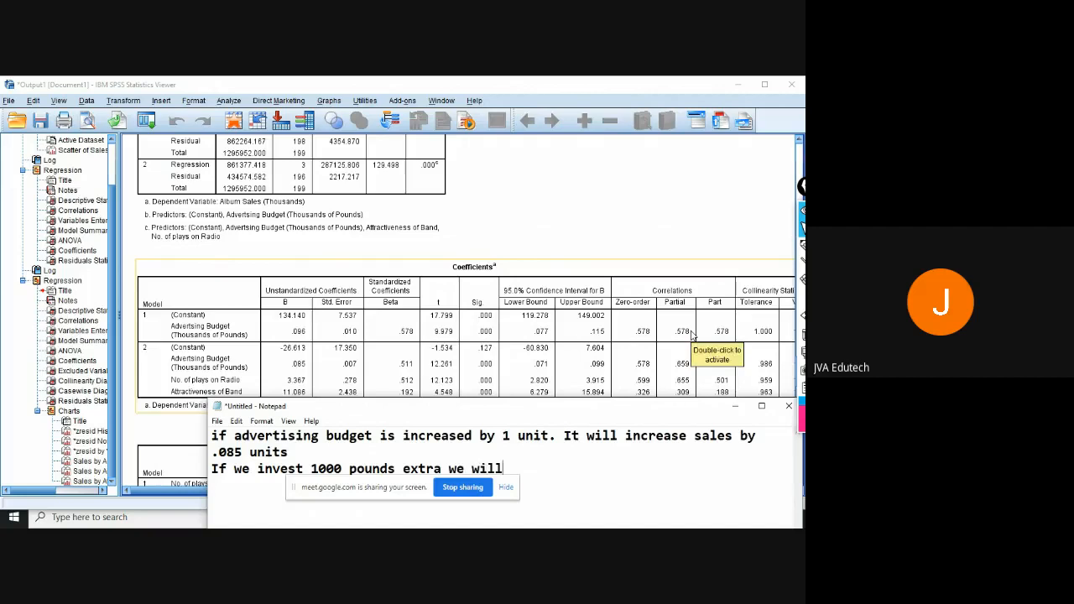
type(" get 85 extra albums sold")
key("Return")
Start the next line with "If the album is played one more time on radio" and hide the screen-sharing notice covering the text
type("If ")
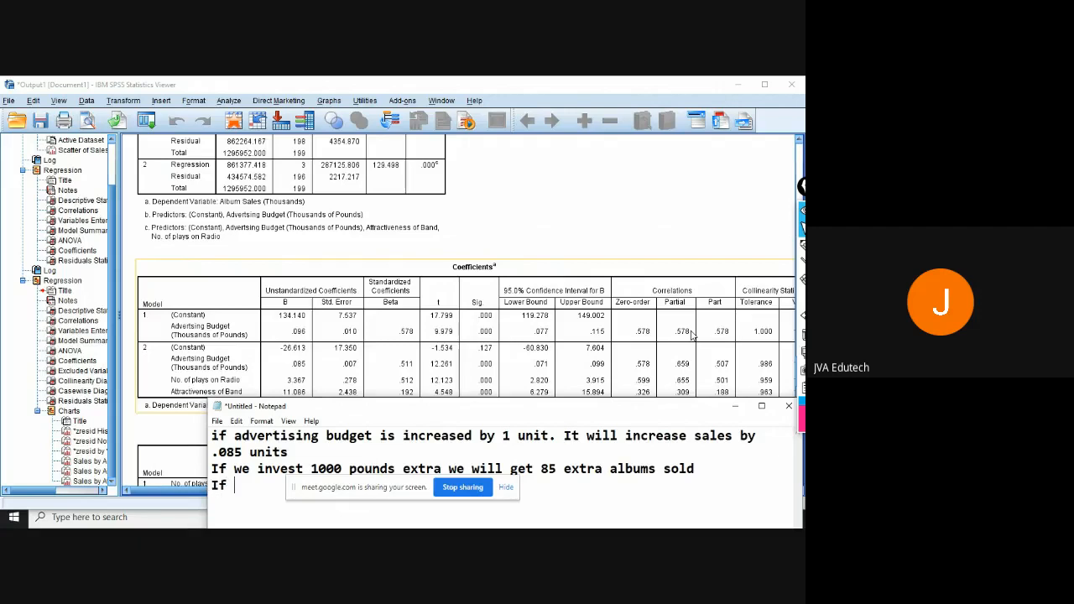
type("the alb")
left_click(507, 487)
type("um is play")
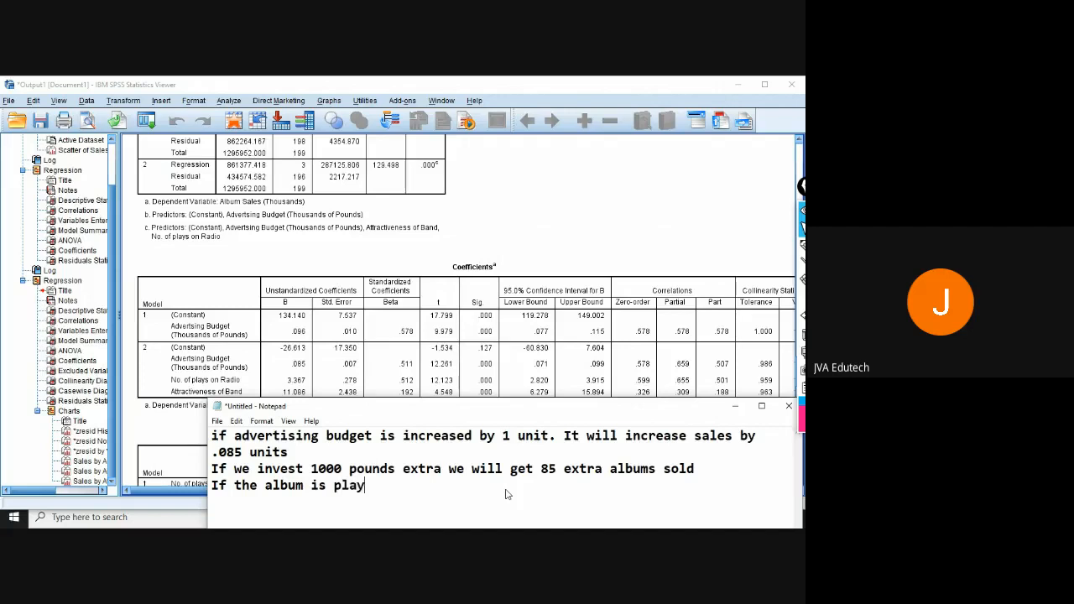
type("ed one more time ")
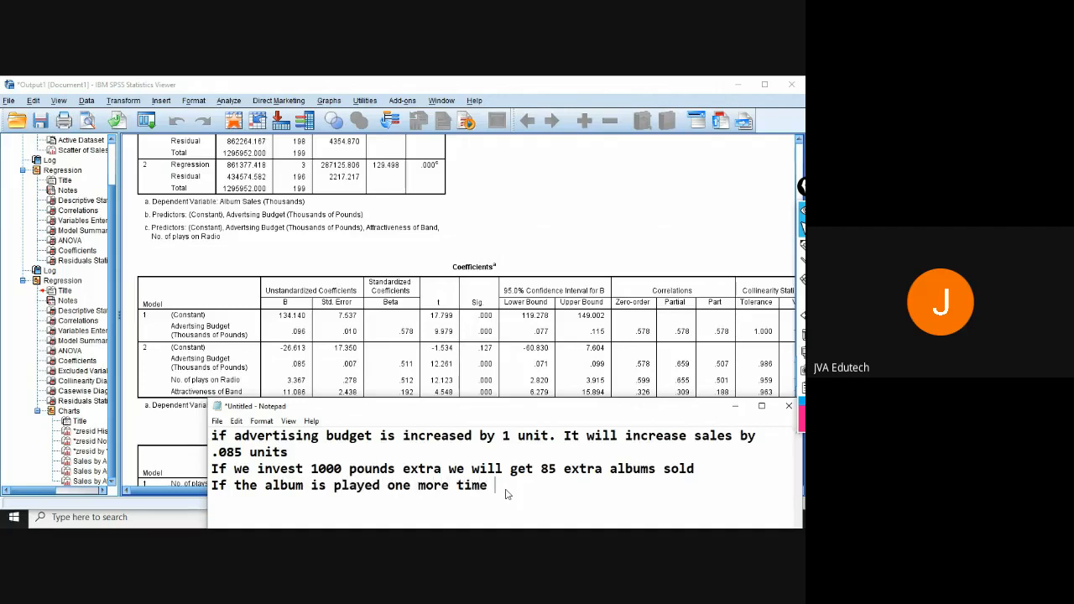
type("on radio")
Reposition the Notepad window beneath the Coefficients table of the SPSS output and place the text cursor after "on radio"
left_click_drag(506, 493, 344, 396)
left_click(307, 385)
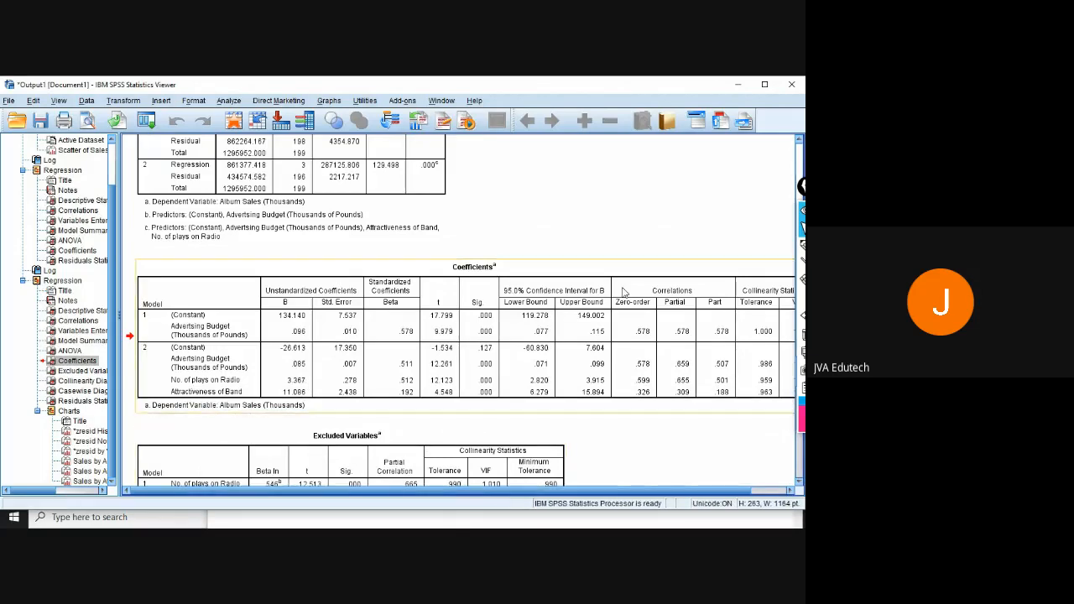
left_click(737, 85)
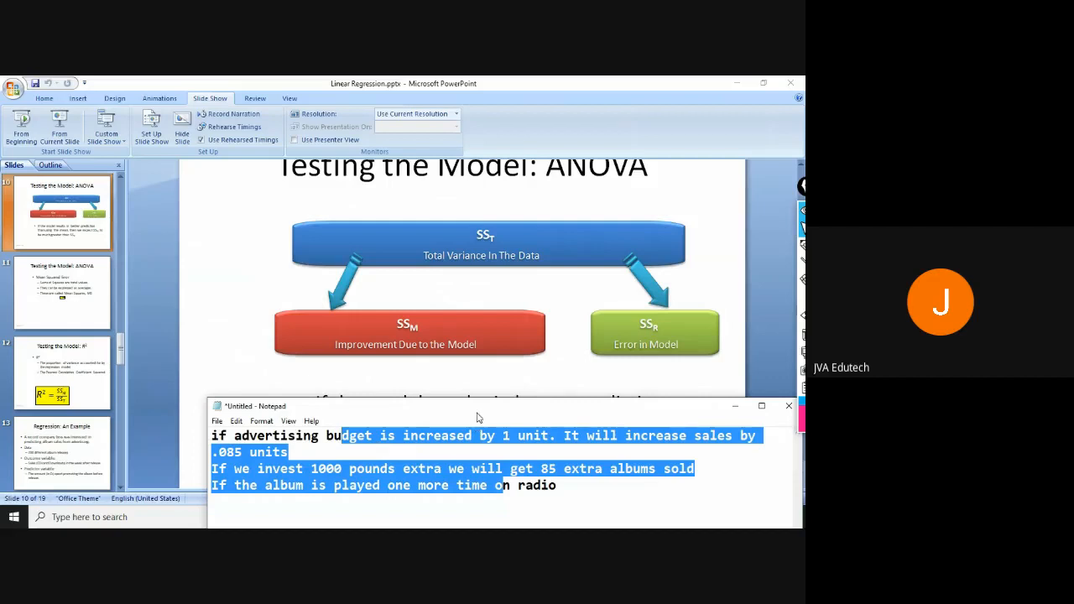
left_click_drag(477, 417, 506, 233)
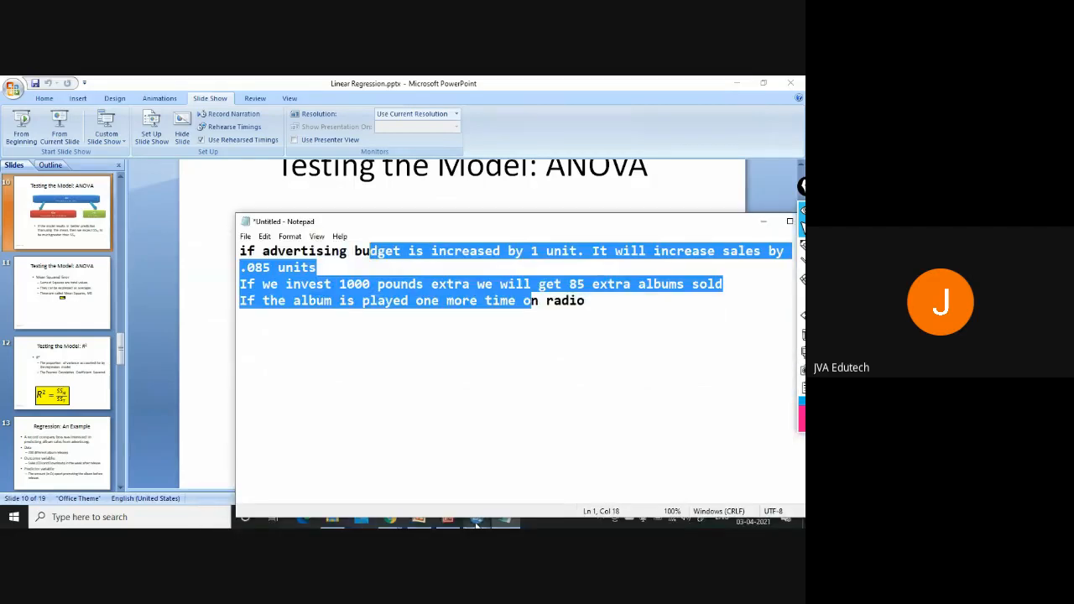
mouse_move(477, 522)
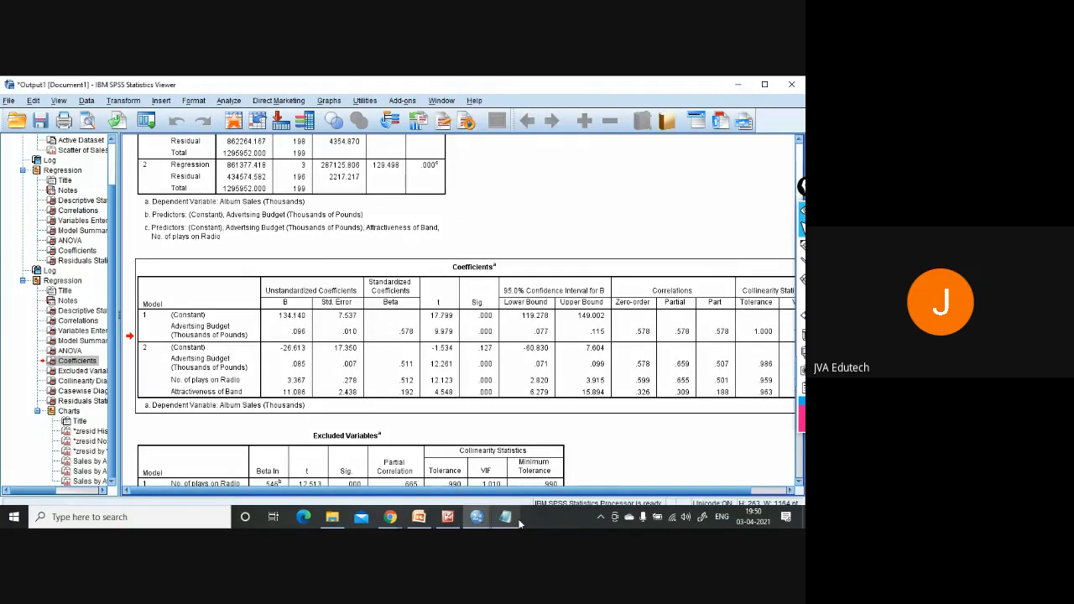
left_click(457, 487)
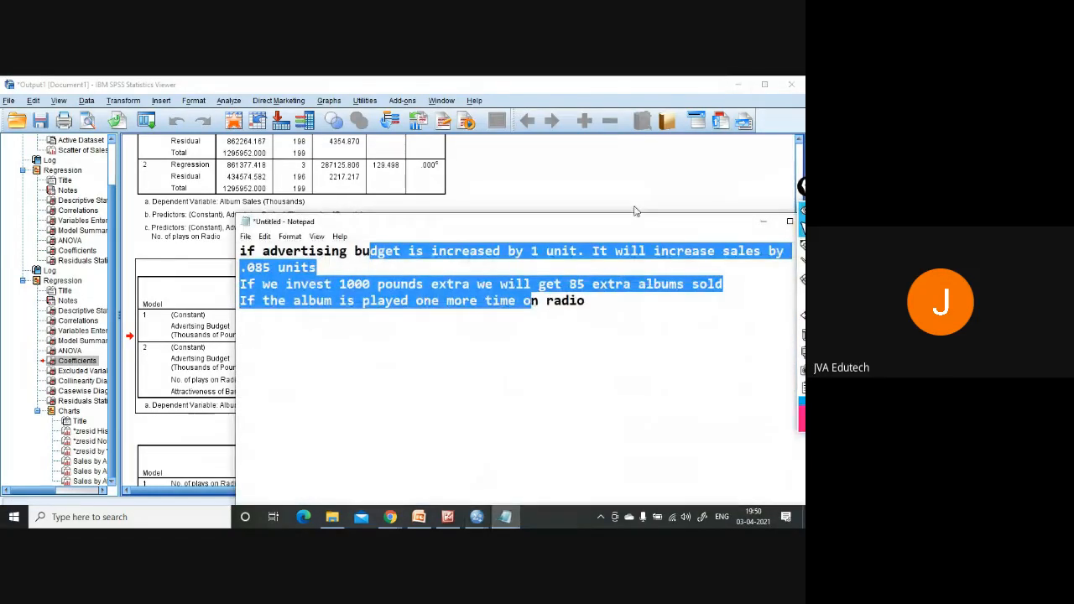
left_click_drag(631, 225, 641, 98)
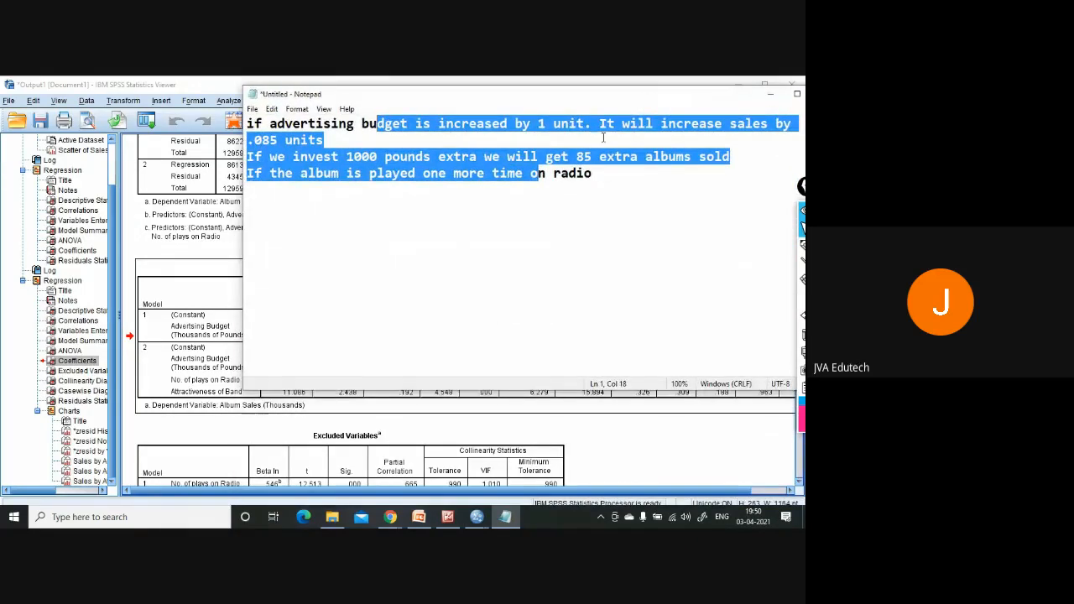
left_click(596, 173, "shift")
left_click(596, 173)
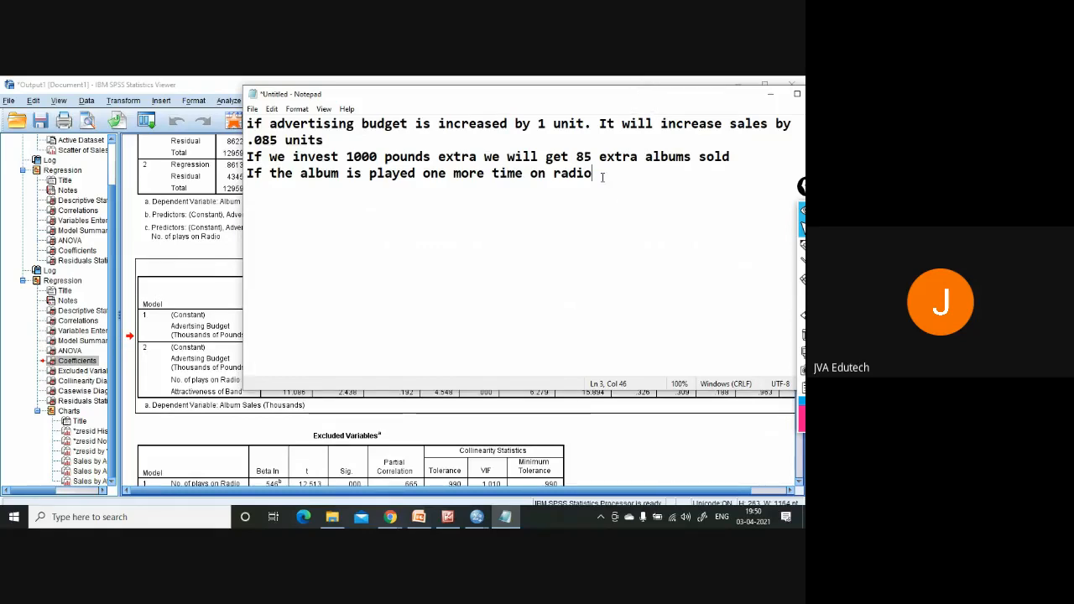
scroll(602, 177, "down", 1)
left_click_drag(682, 101, 645, 413)
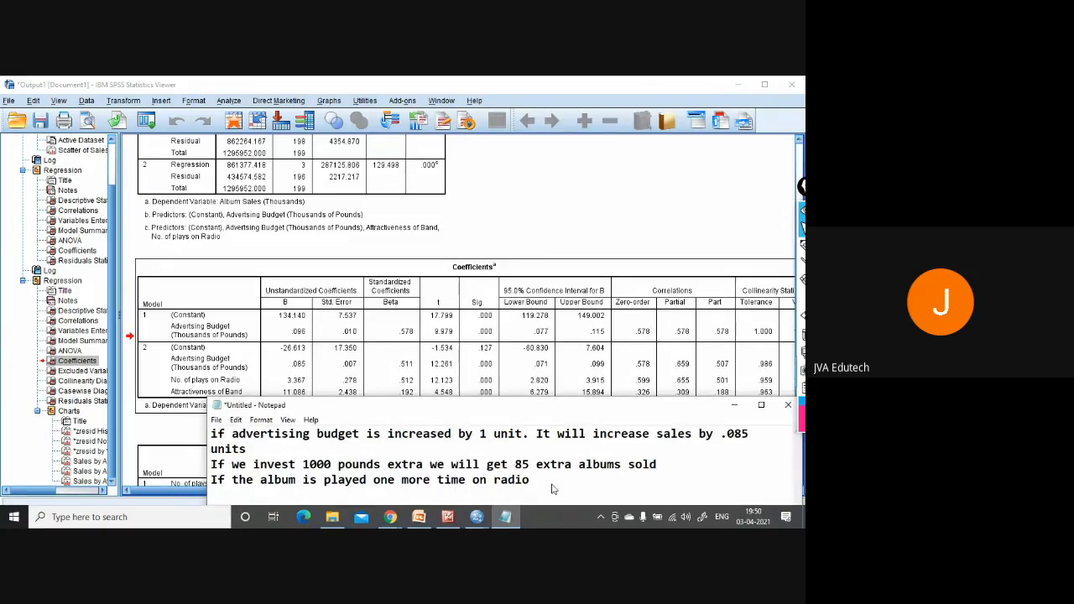
Complete the radio line with "extra 3367 albums would be sold"
type("sales")
key("BackSpace")
key("BackSpace")
key("BackSpace")
key("BackSpace")
key("BackSpace")
key("BackSpace")
type("extra 3367 albums would be sold")
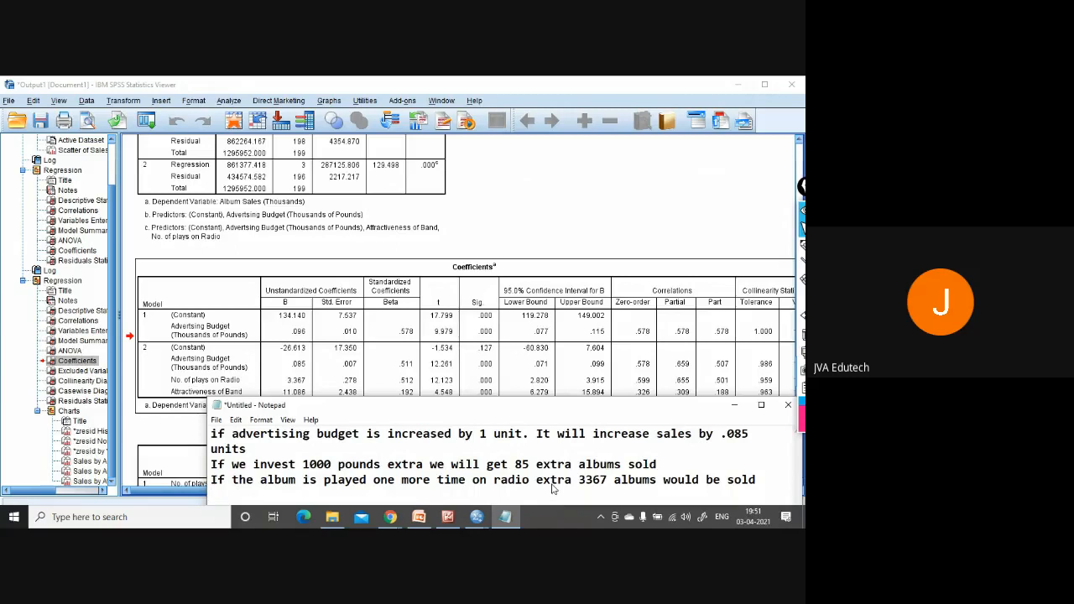
Add the line "if attaractivenes of the band increases by 1 unit then 11086 extra albums could be sould"
key("Return")
type("if attaract")
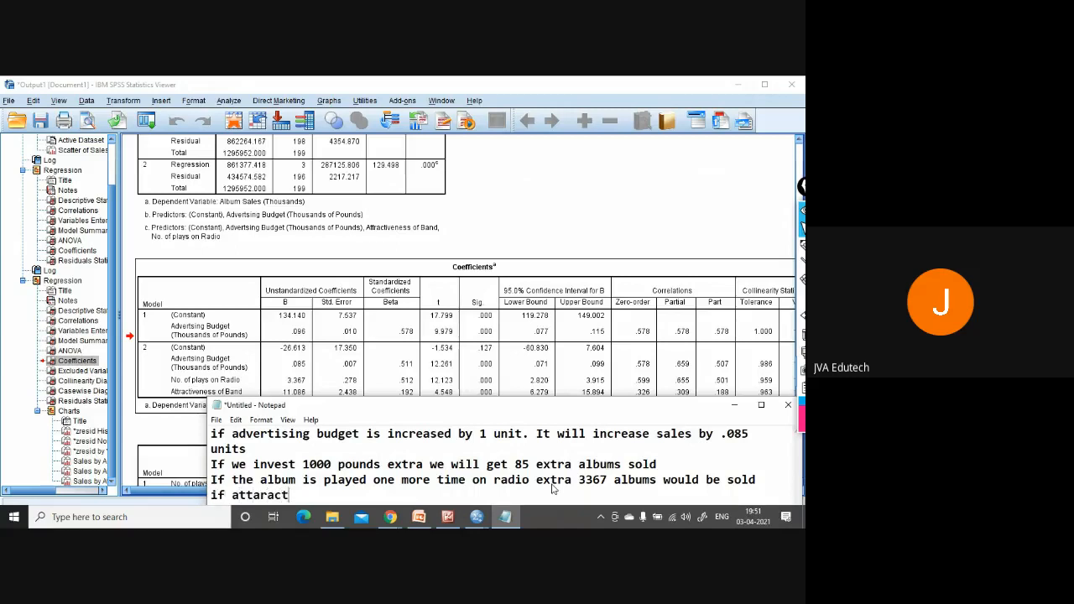
type("ivenes of the ban")
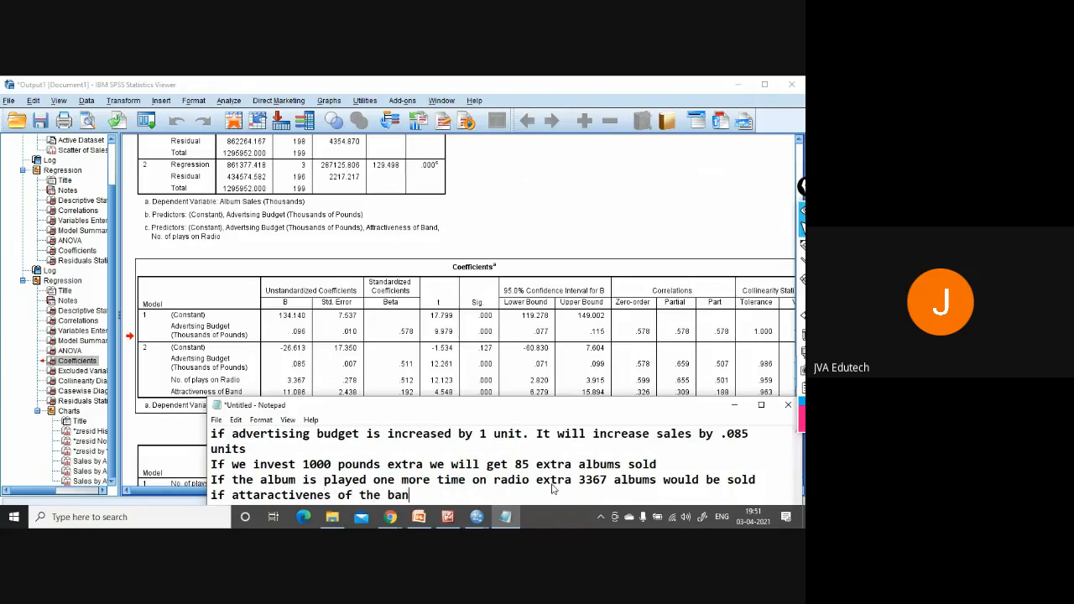
type("d increases by 1 u")
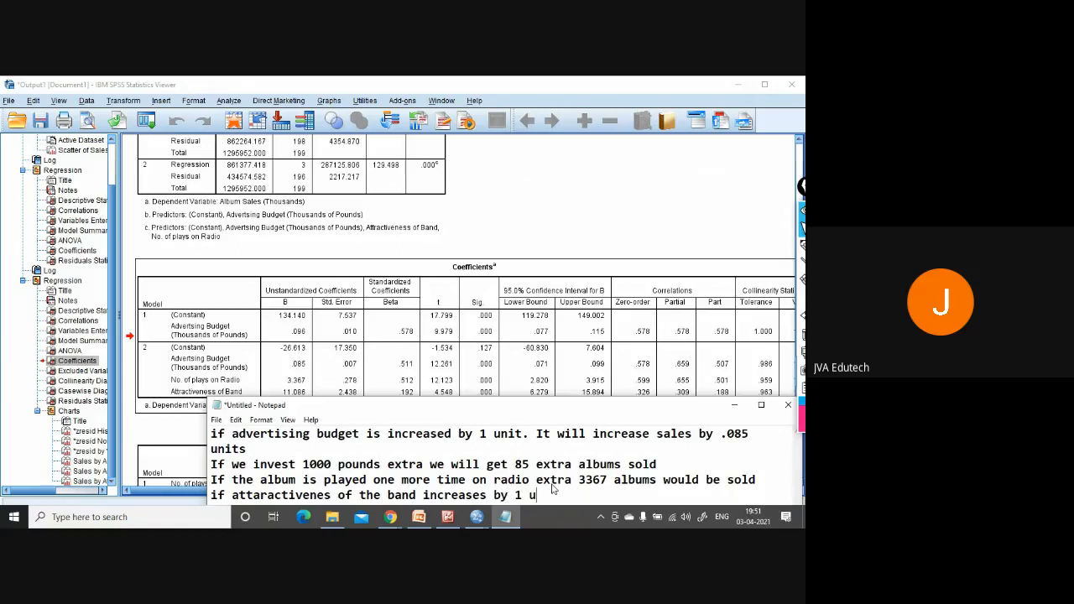
type("nit")
type("then 11086")
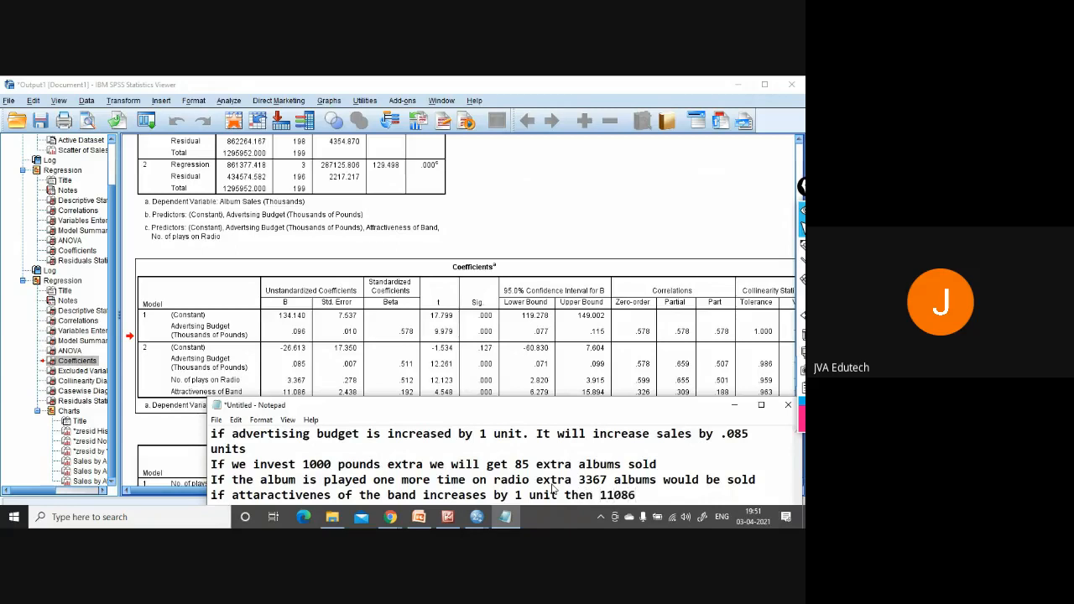
type(" extra albums could")
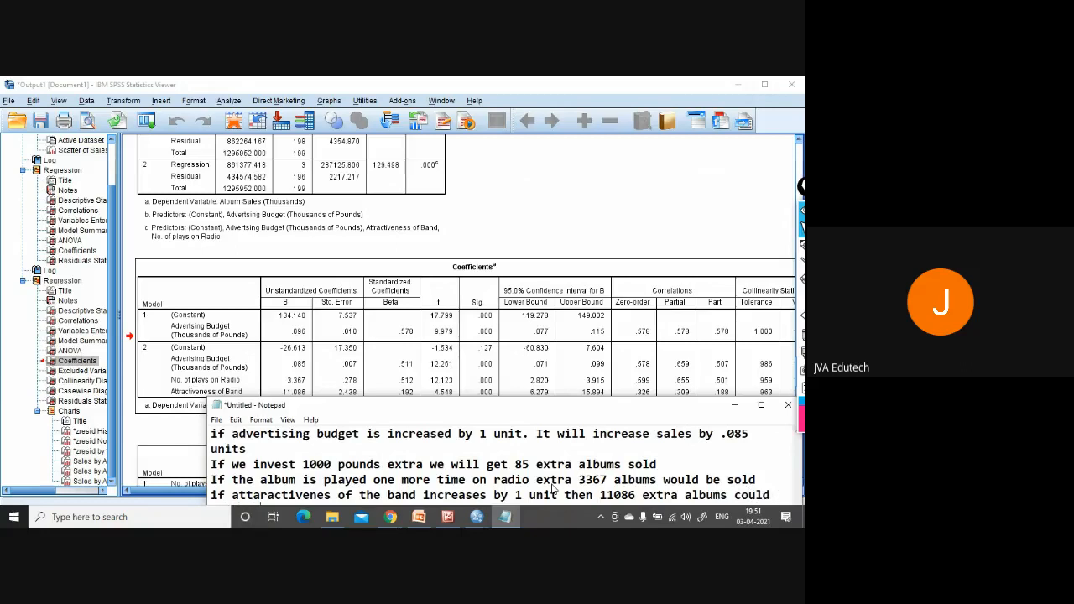
Correct the misspelled last word of the notes to "sold" and minimize Notepad to return to the SPSS output
scroll(524, 506, "up", 1)
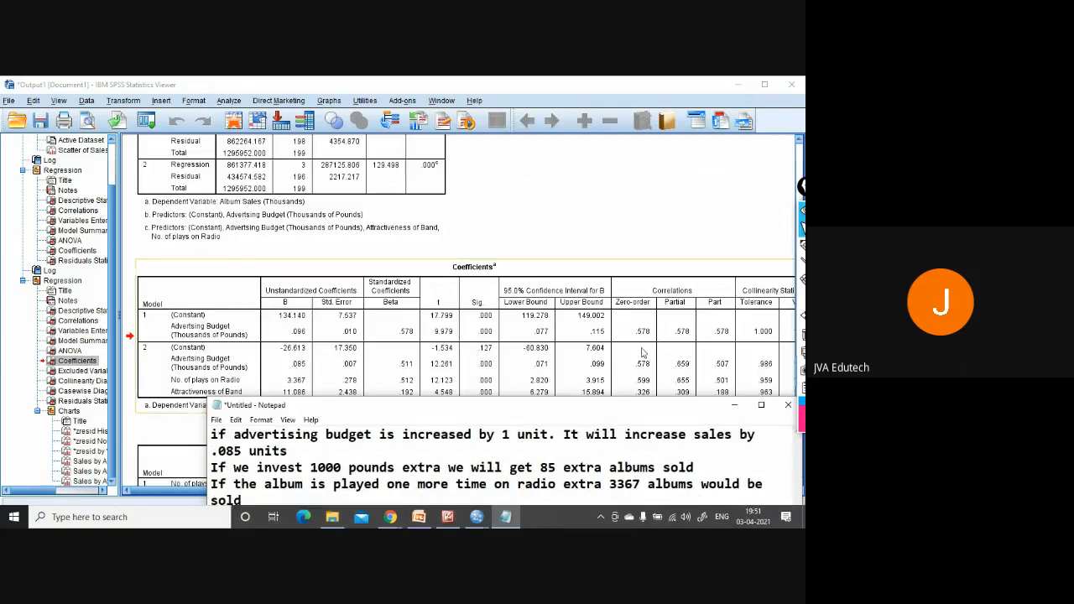
left_click_drag(612, 407, 610, 246)
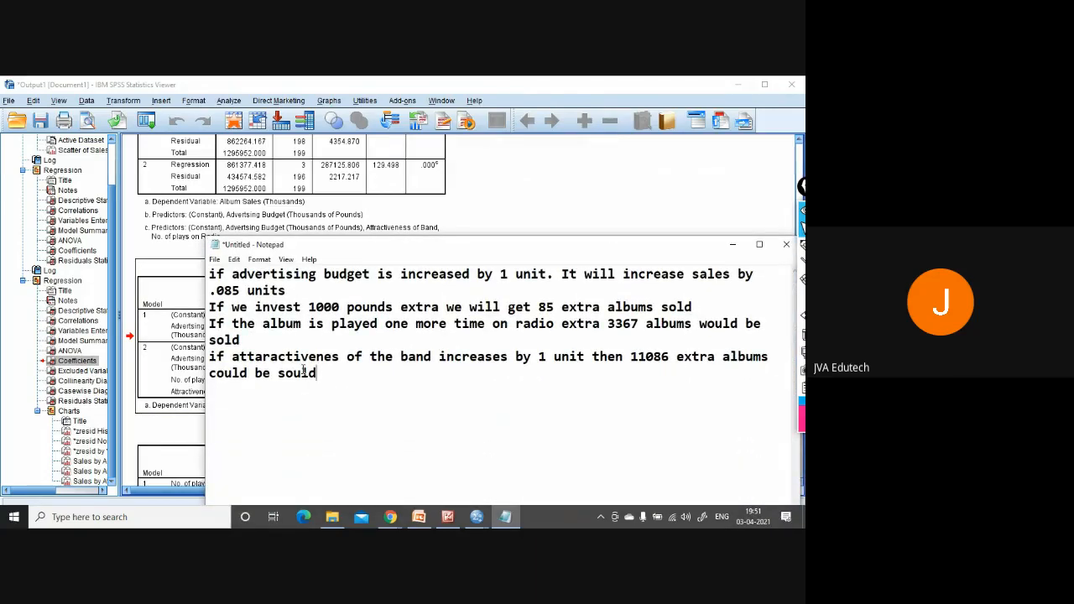
left_click(304, 372)
key("BackSpace")
left_click(330, 376)
left_click(734, 245)
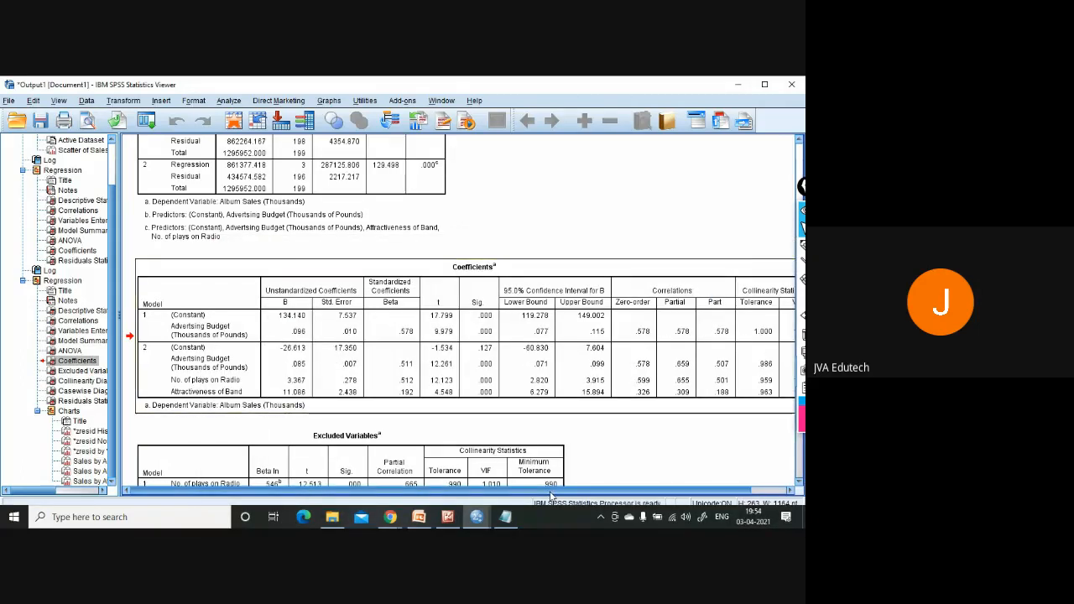
Circle the model 2 VIF and Tolerance values in the Coefficients table with the annotation pen and hide the markings
left_click_drag(551, 493, 552, 493)
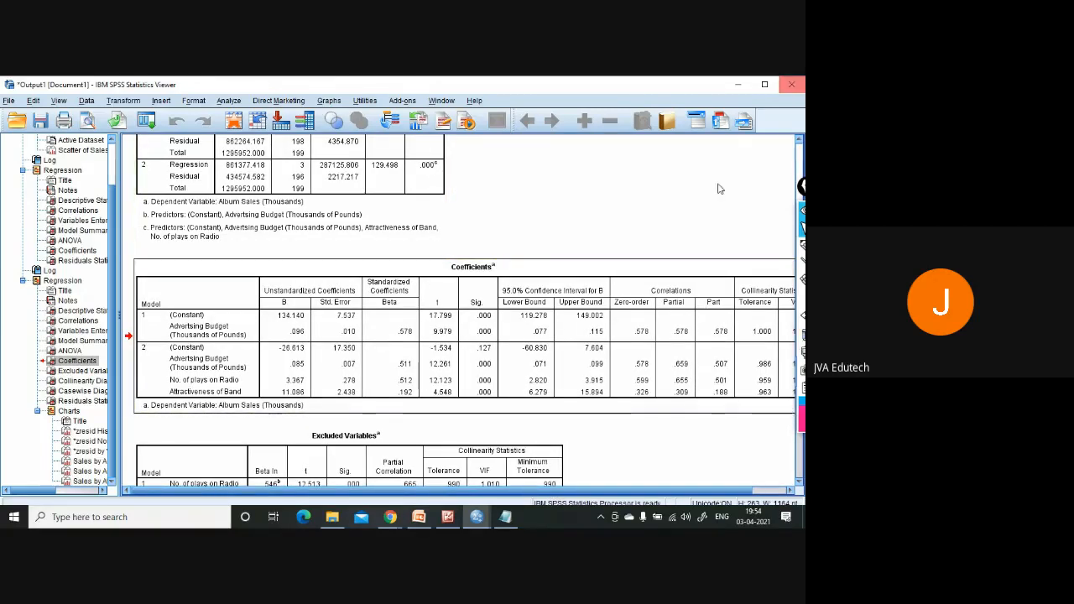
left_click_drag(615, 493, 651, 493)
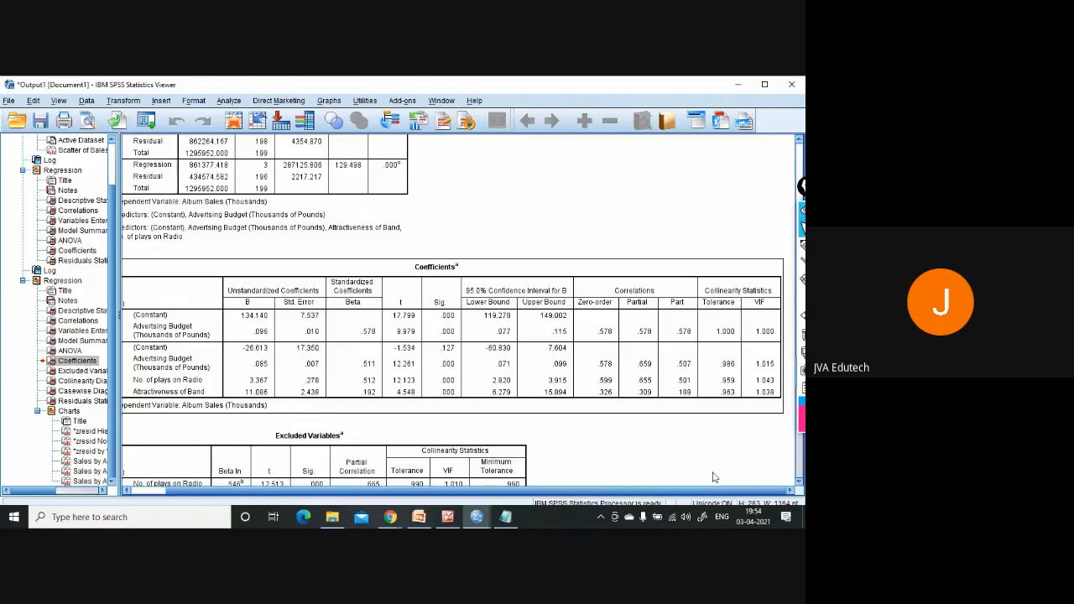
left_click(729, 407)
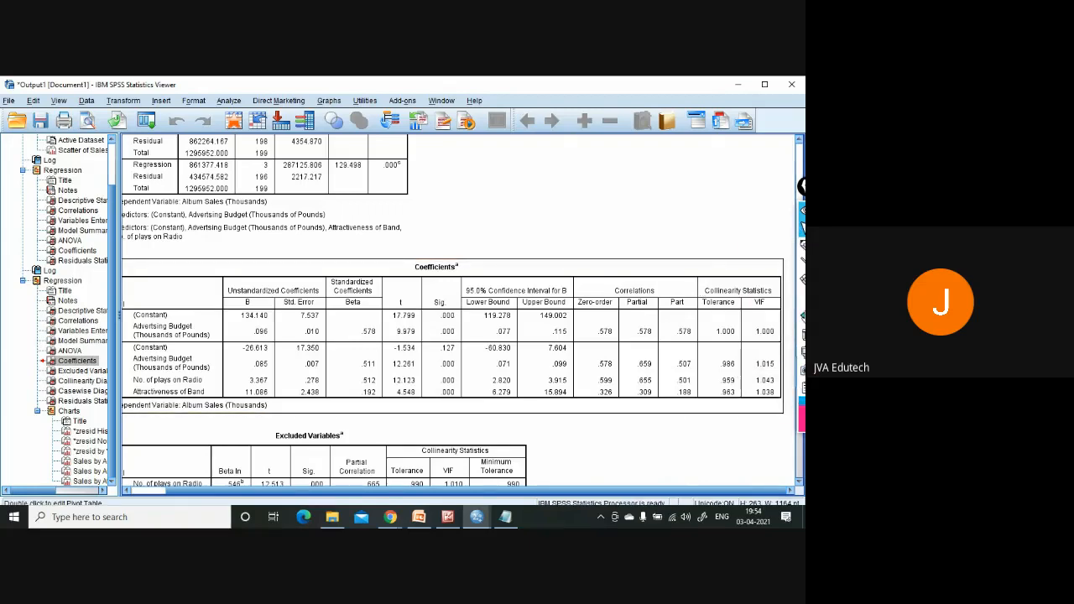
mouse_move(803, 245)
left_click_drag(803, 194, 795, 173)
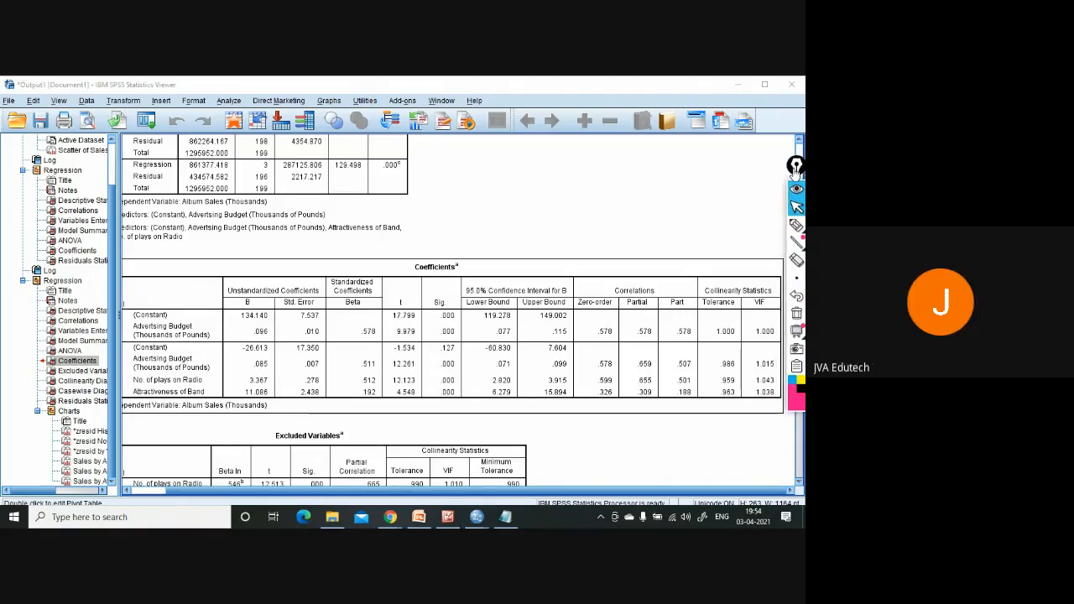
left_click(796, 225)
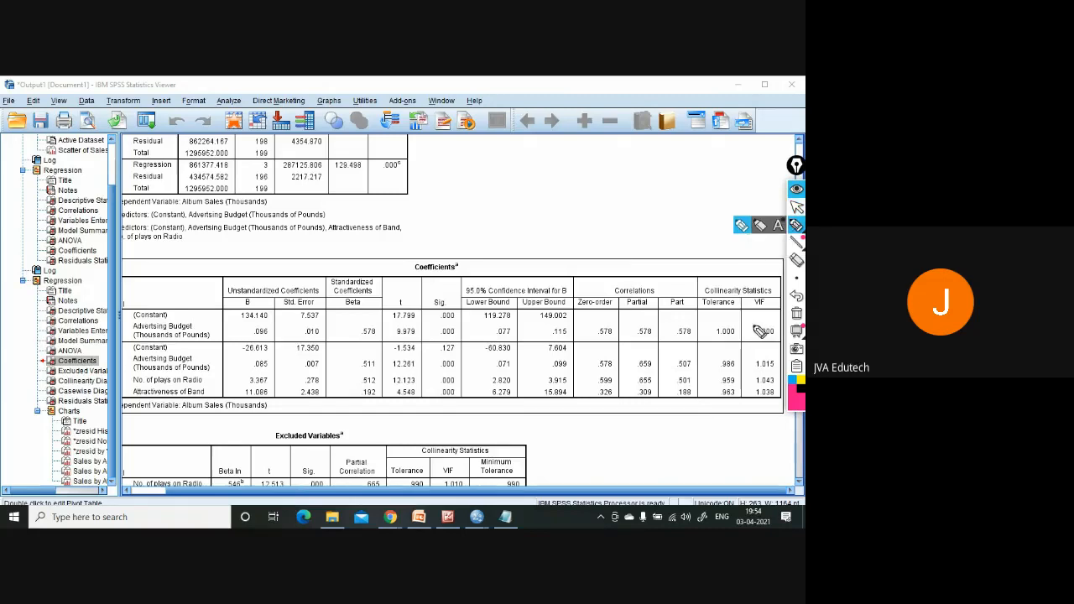
mouse_move(756, 344)
left_mouse_down()
mouse_move(744, 366)
mouse_move(760, 401)
mouse_move(789, 392)
left_mouse_up()
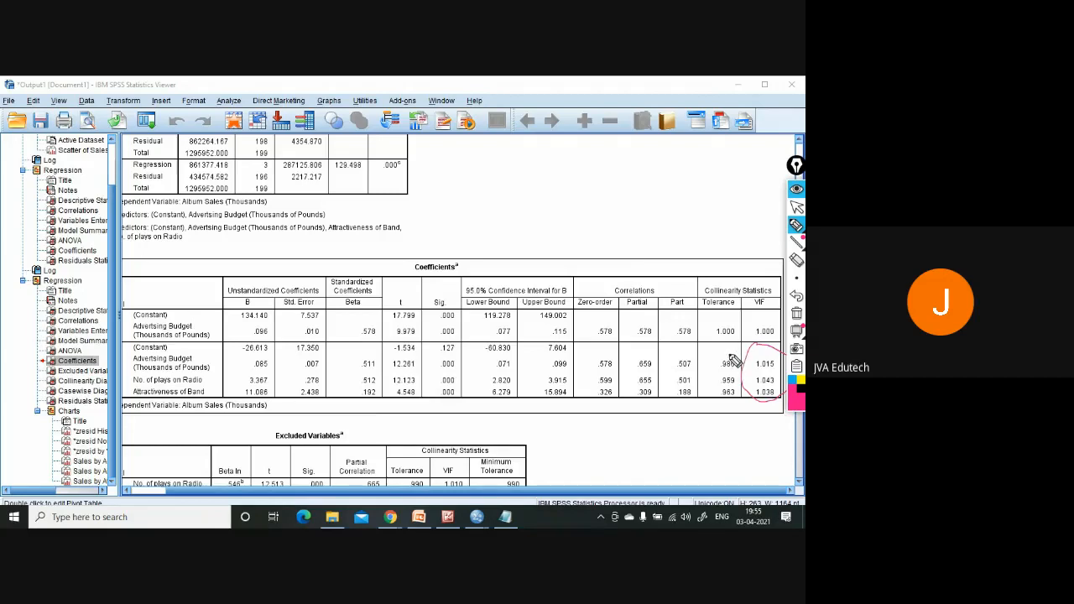
mouse_move(732, 356)
left_mouse_down()
mouse_move(709, 369)
mouse_move(712, 399)
mouse_move(743, 405)
mouse_move(746, 359)
mouse_move(723, 346)
left_mouse_up()
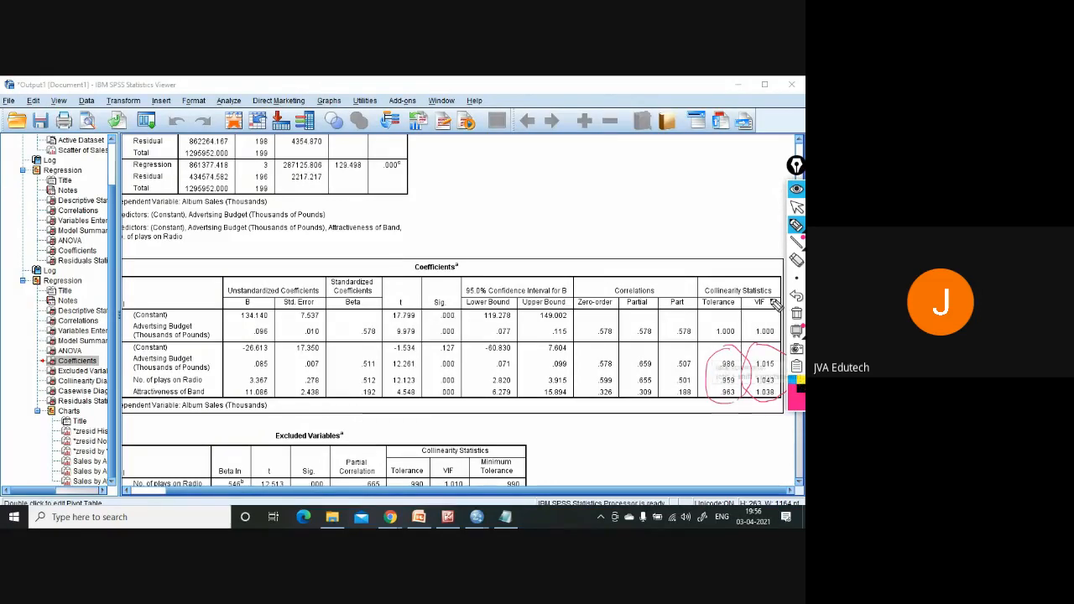
left_click(796, 190)
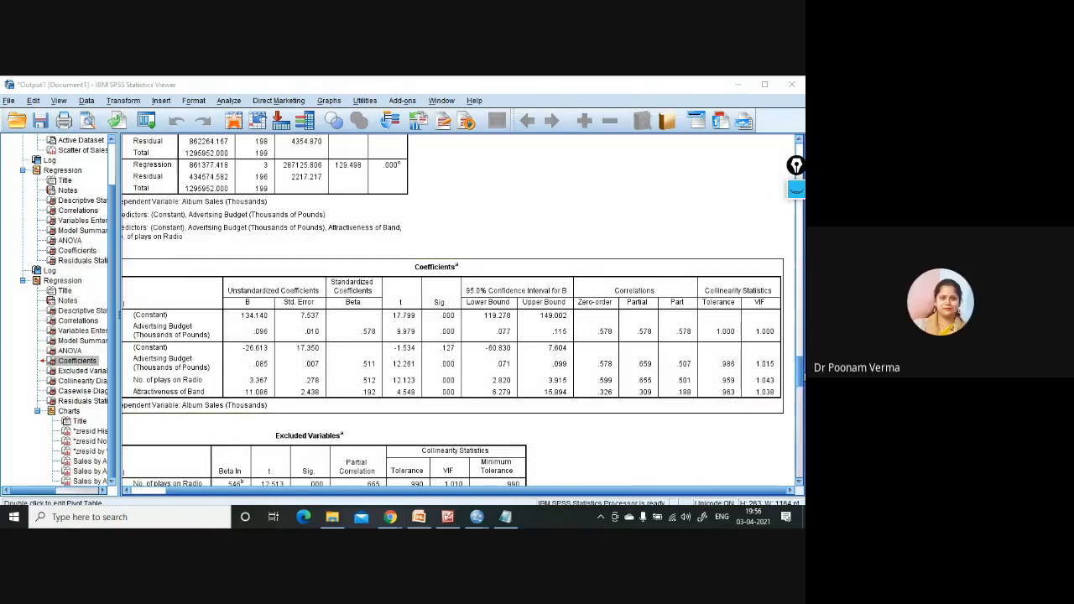
Examine the collinearity statistics, correlations and standardized Beta values in the Coefficients table, along with the Excluded Variables table
scroll(802, 380, "down", 3)
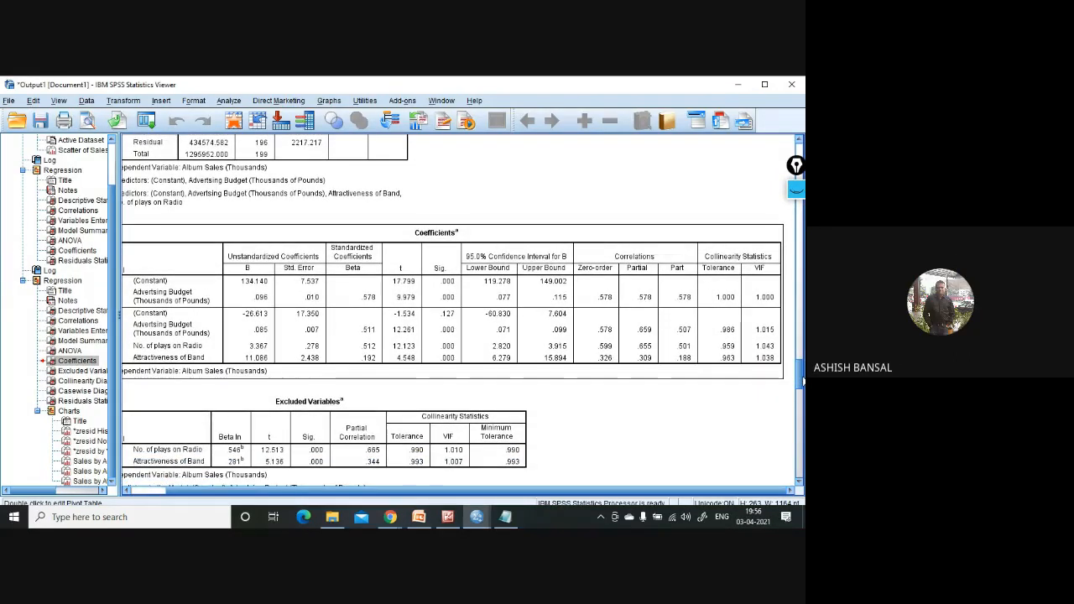
scroll(802, 380, "up", 1)
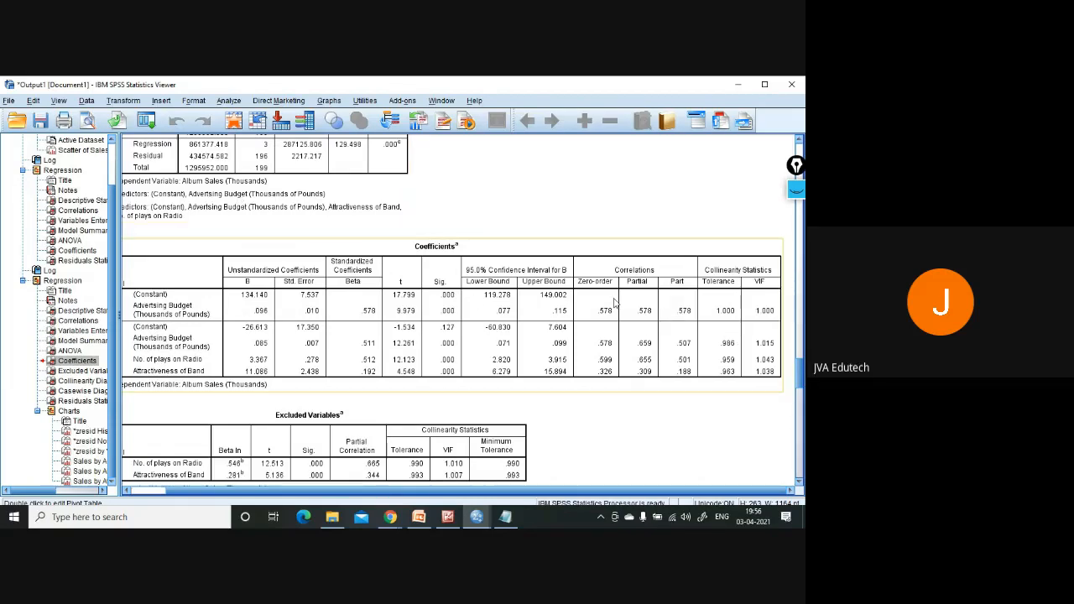
left_click(727, 337)
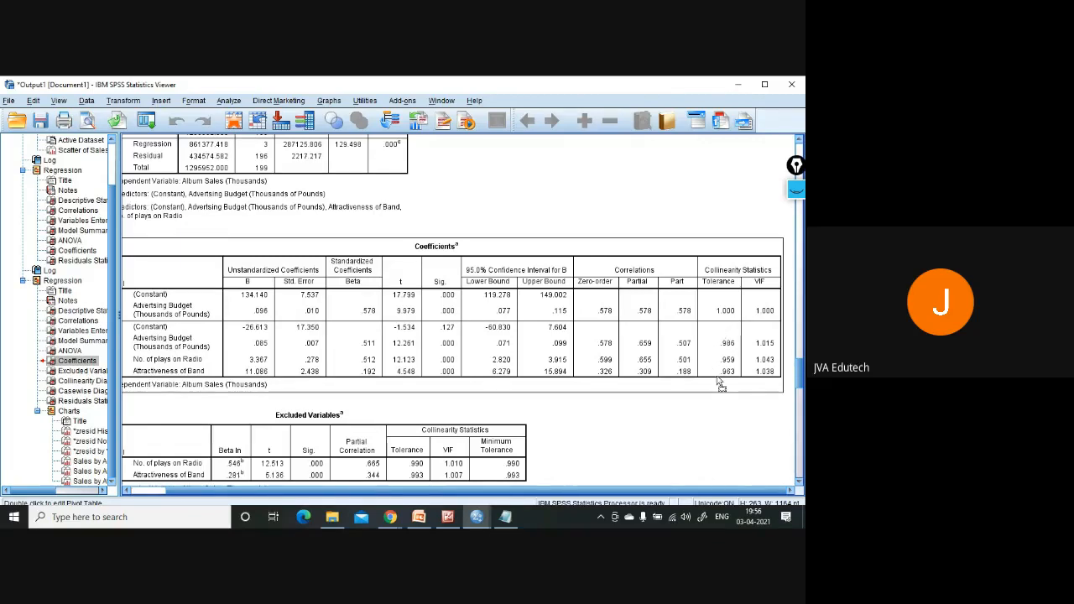
double_click(728, 372)
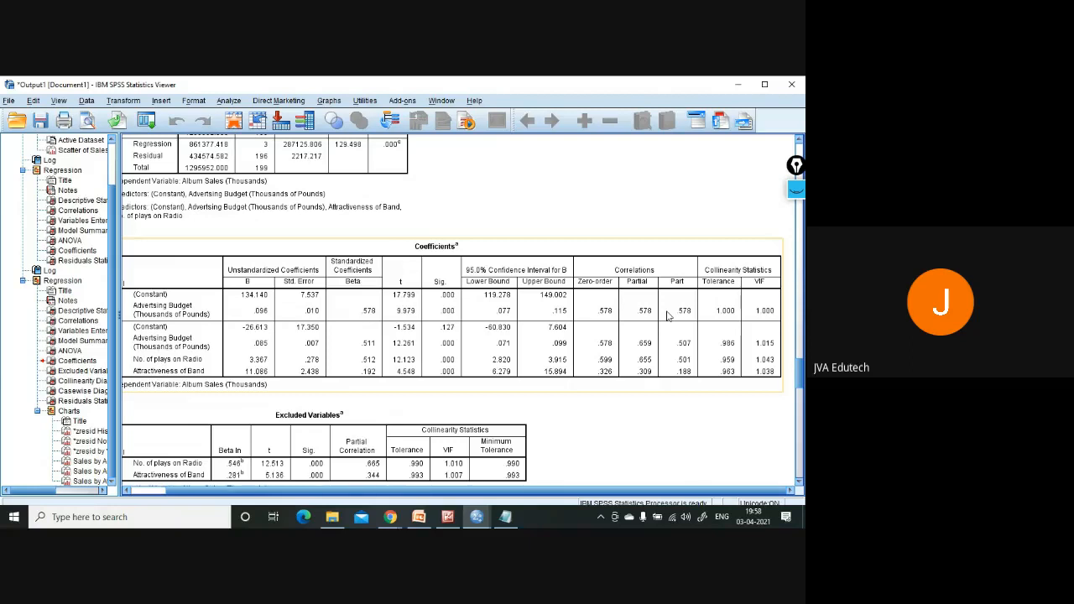
left_click_drag(799, 374, 801, 384)
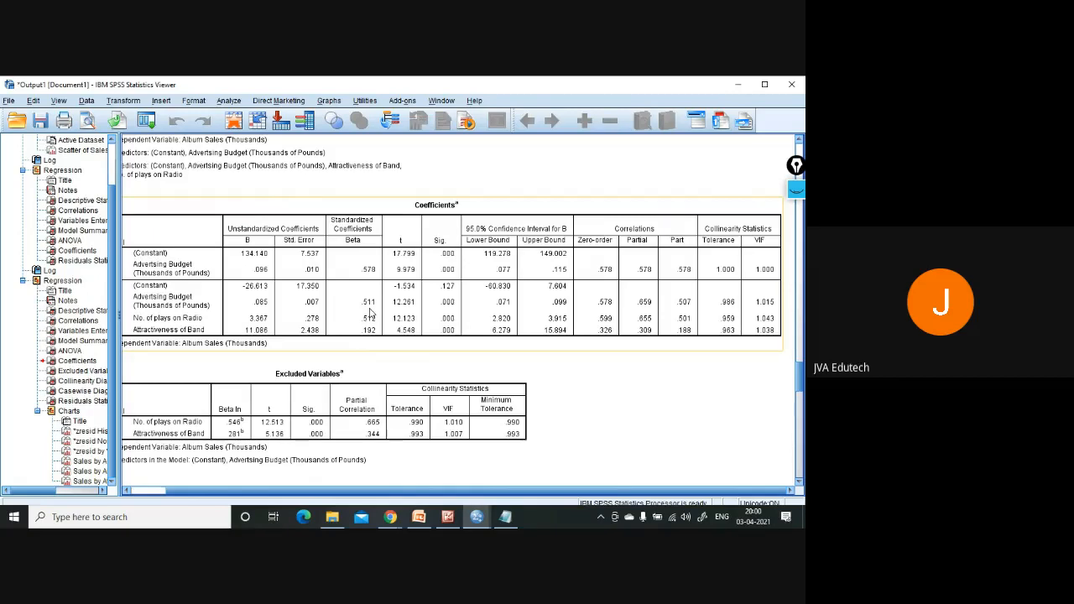
key("super+s")
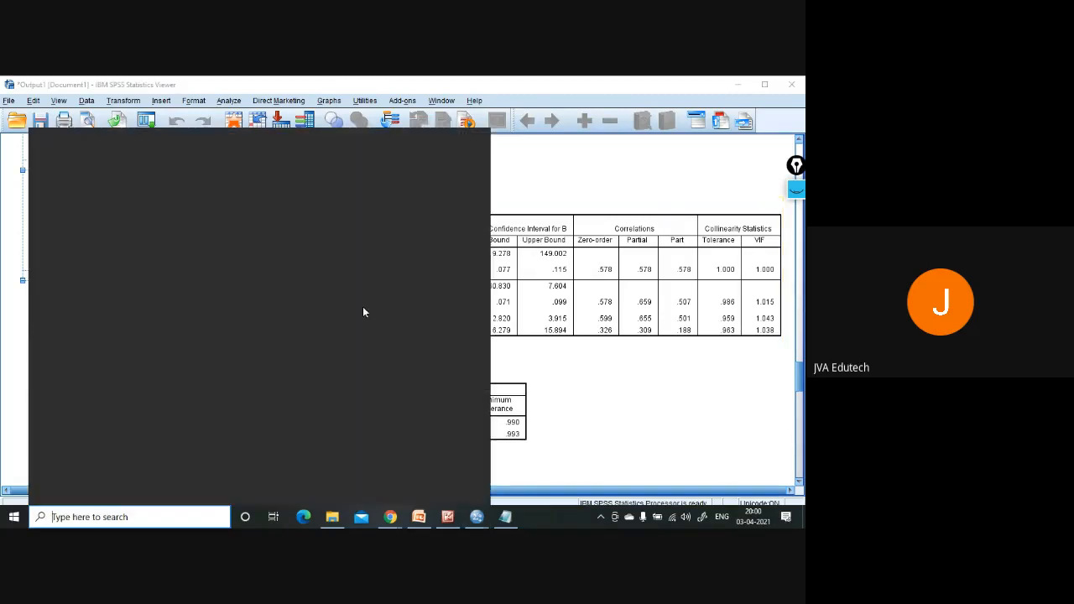
left_click(612, 388)
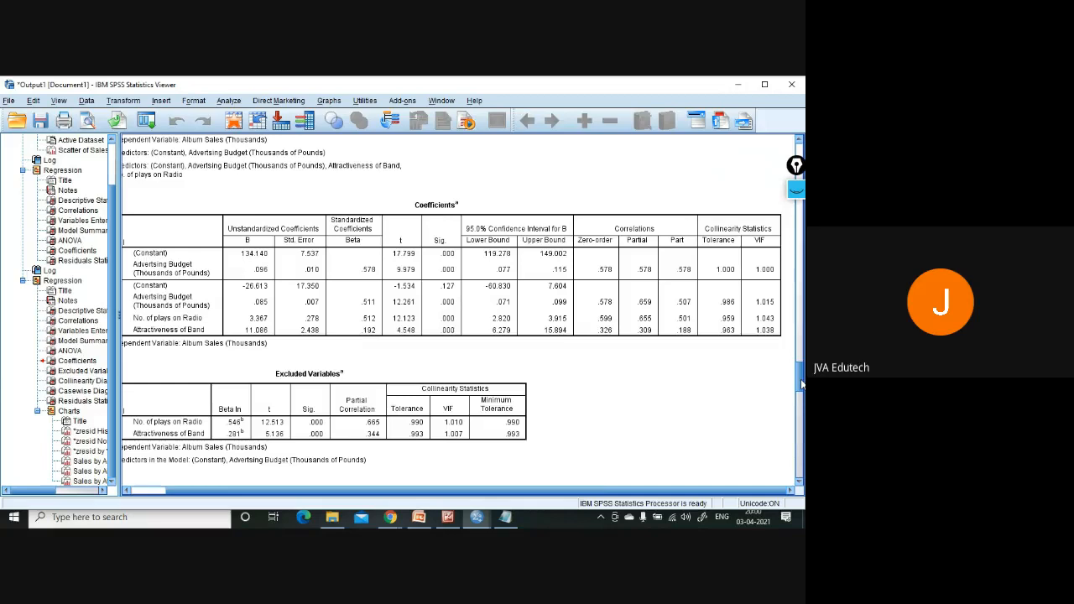
Go back to the Descriptive Statistics and Correlations tables of the second regression to check the standard deviations
left_click_drag(801, 384, 783, 305)
scroll(783, 305, "down", 2)
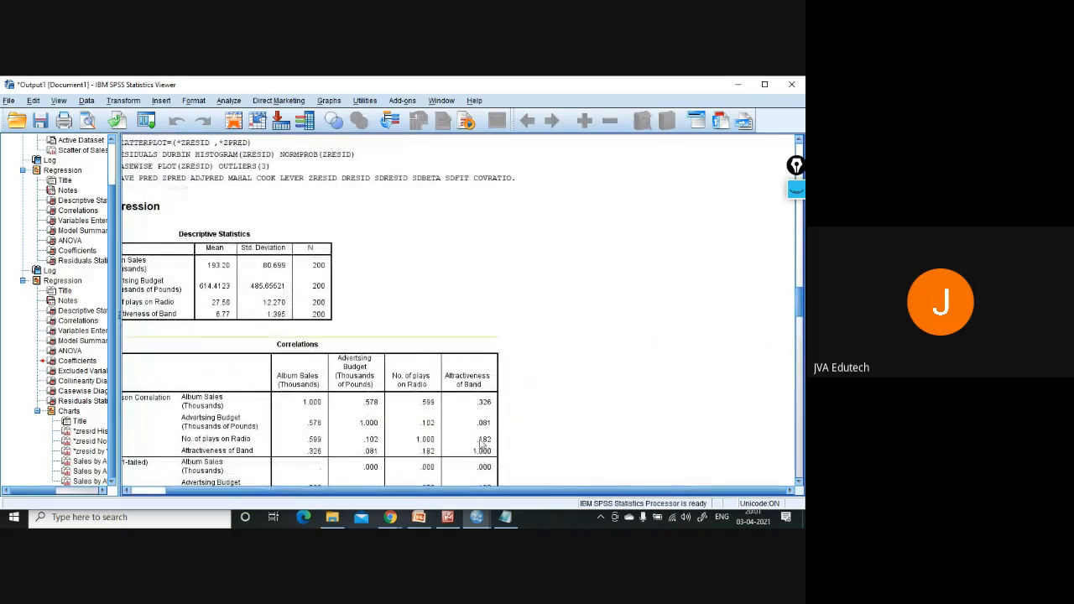
scroll(384, 499, "left", 2)
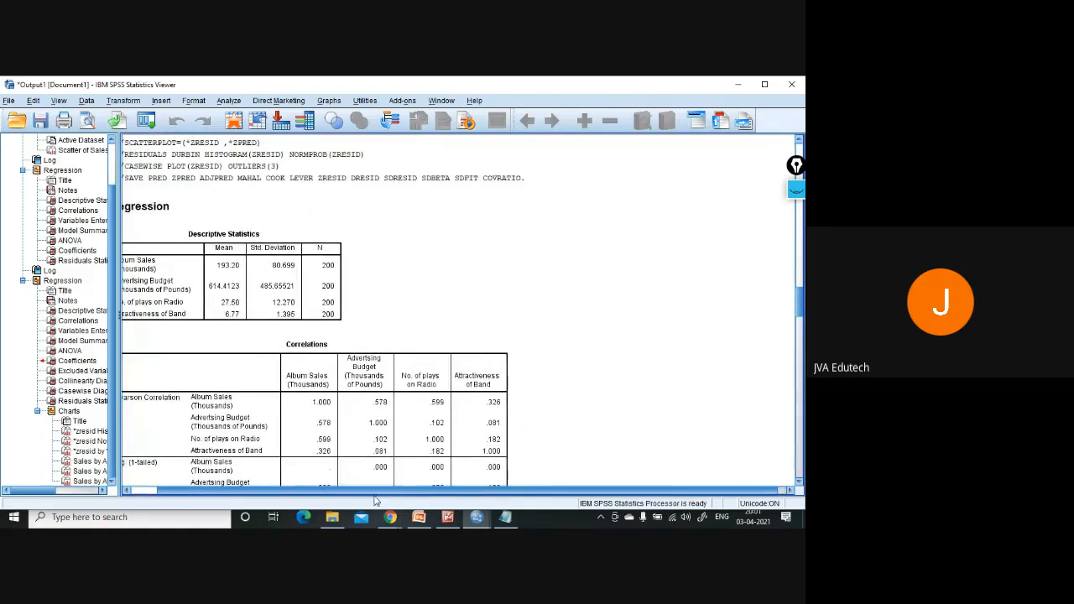
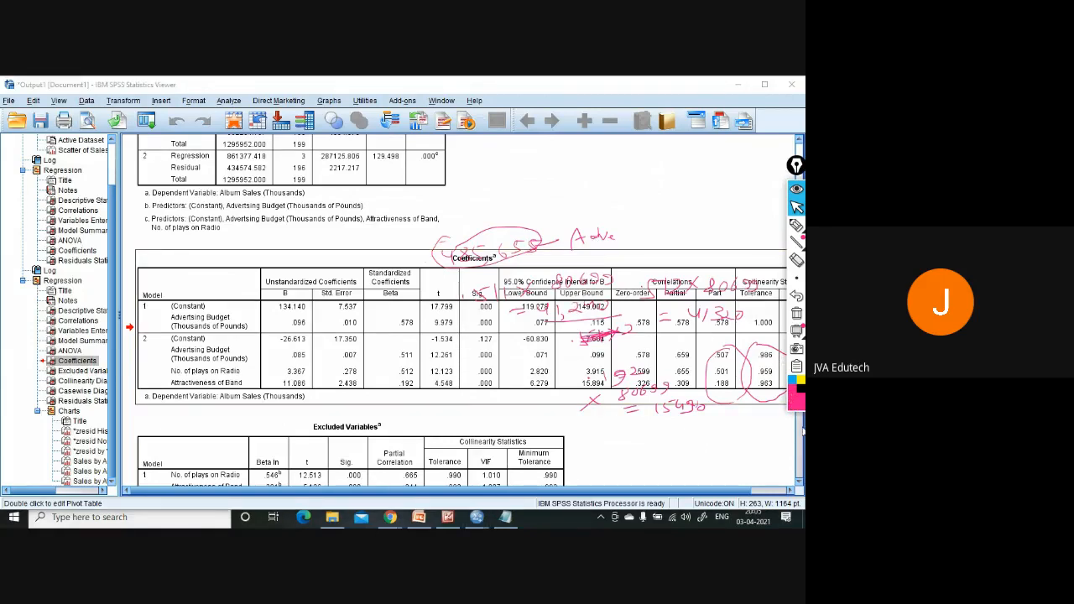
Switch from the regression output to the Album Sales.sav data editor and erase all pen annotations from the screen
scroll(802, 430, "down", 10)
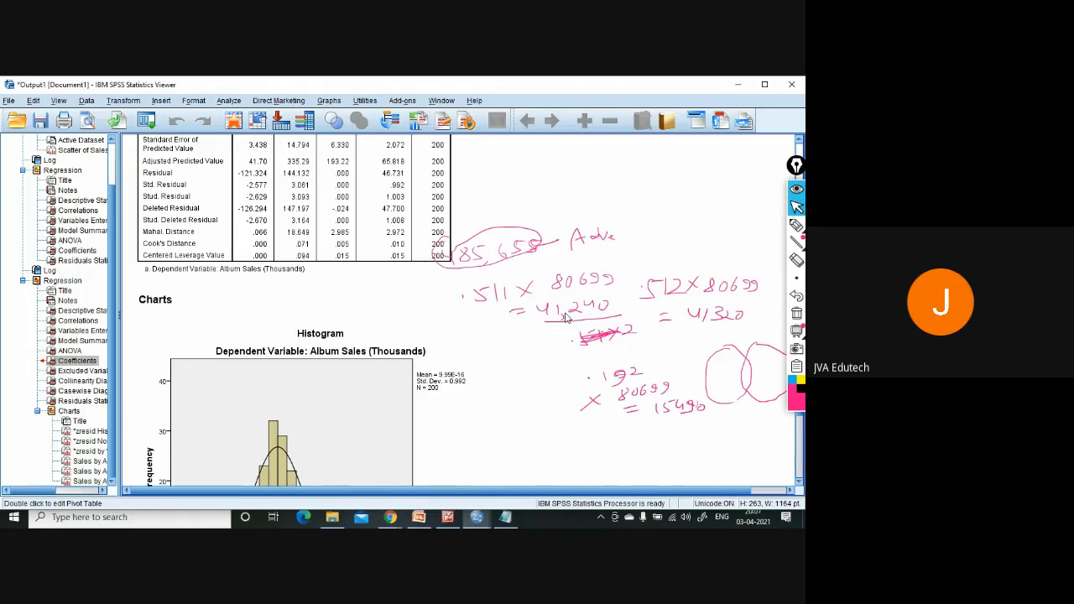
left_click(744, 89)
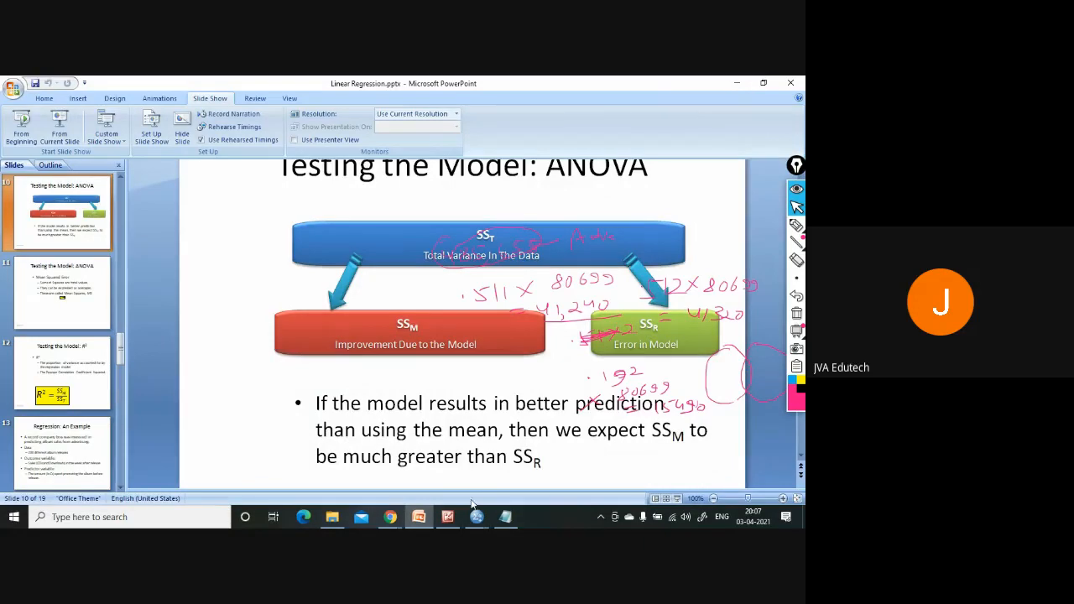
mouse_move(477, 519)
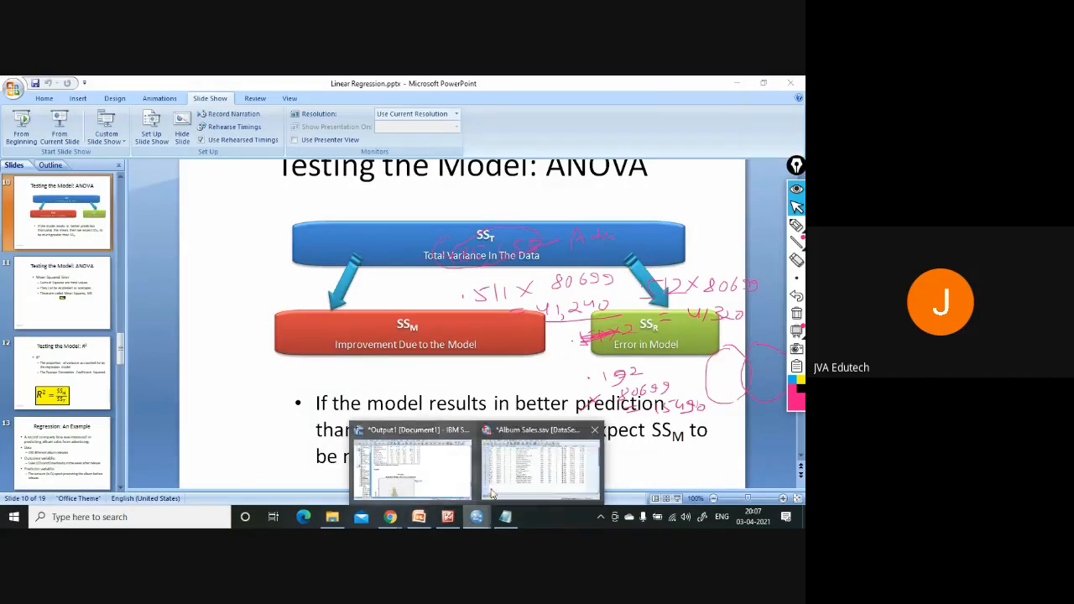
left_click(507, 489)
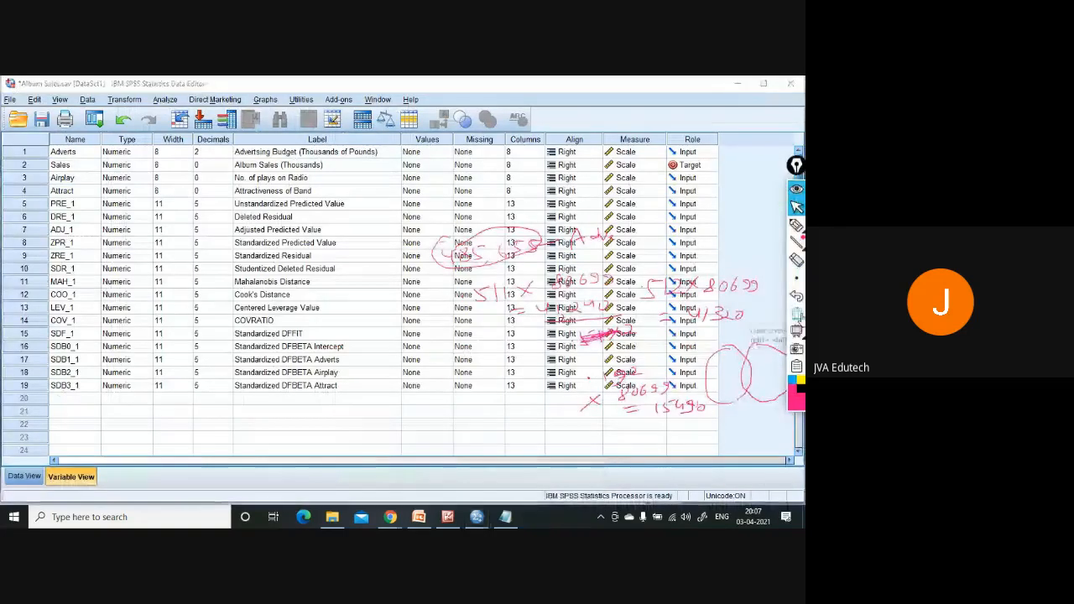
left_click(797, 313)
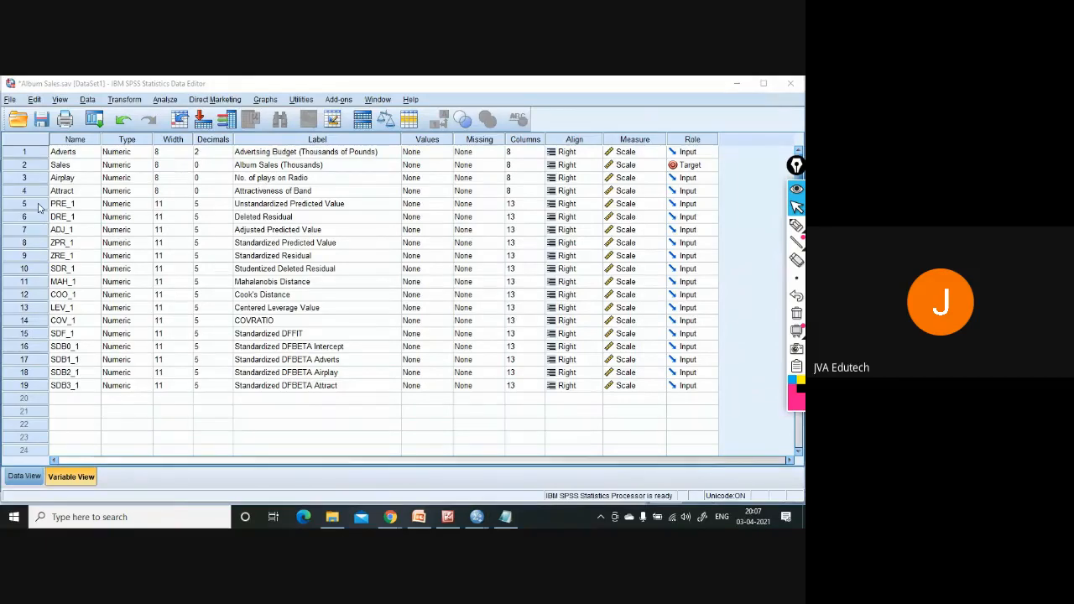
Delete the saved regression diagnostic variables PRE_1 through SDB3_1 from the Album Sales dataset
left_click(24, 476)
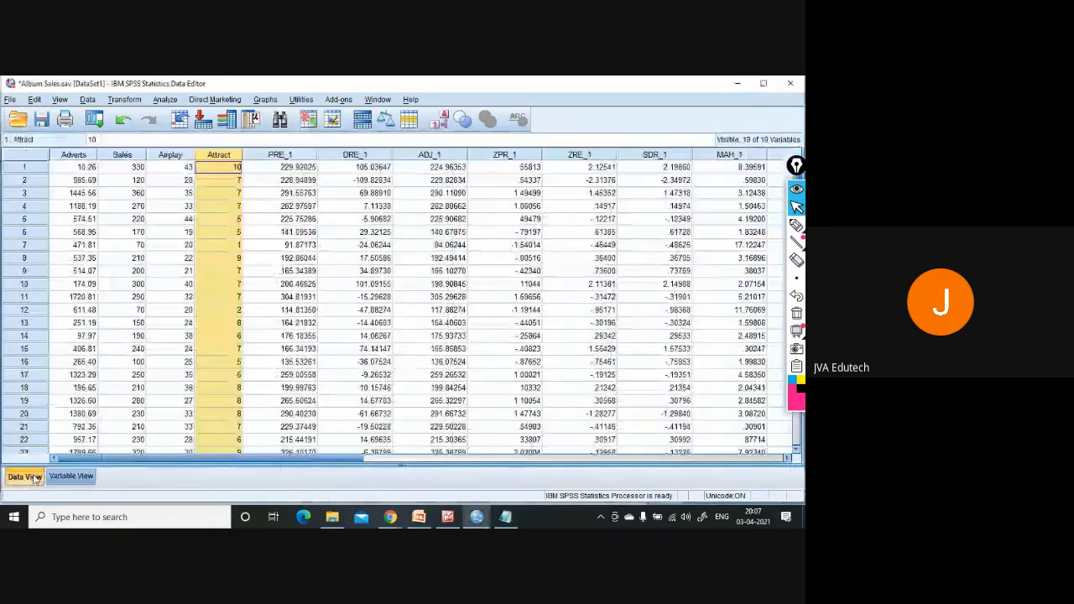
left_click(84, 477)
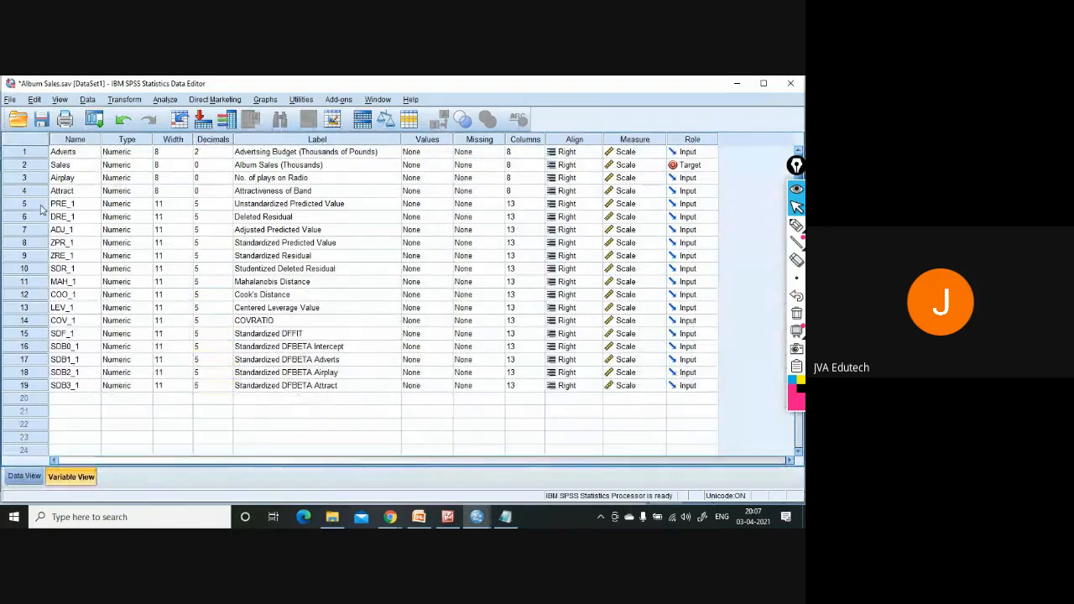
left_click_drag(39, 204, 42, 386)
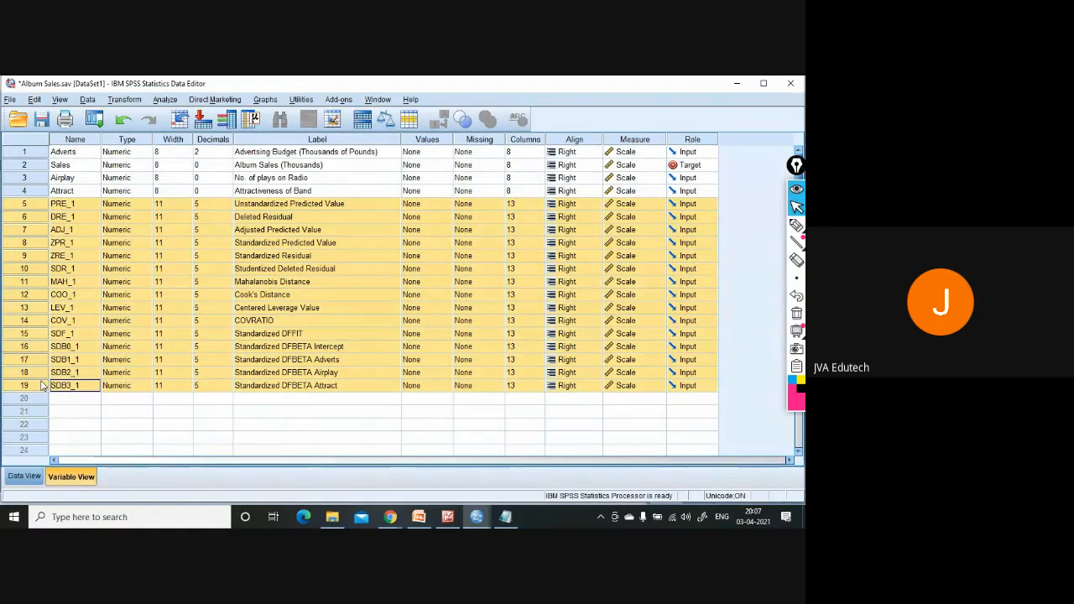
right_click(42, 385)
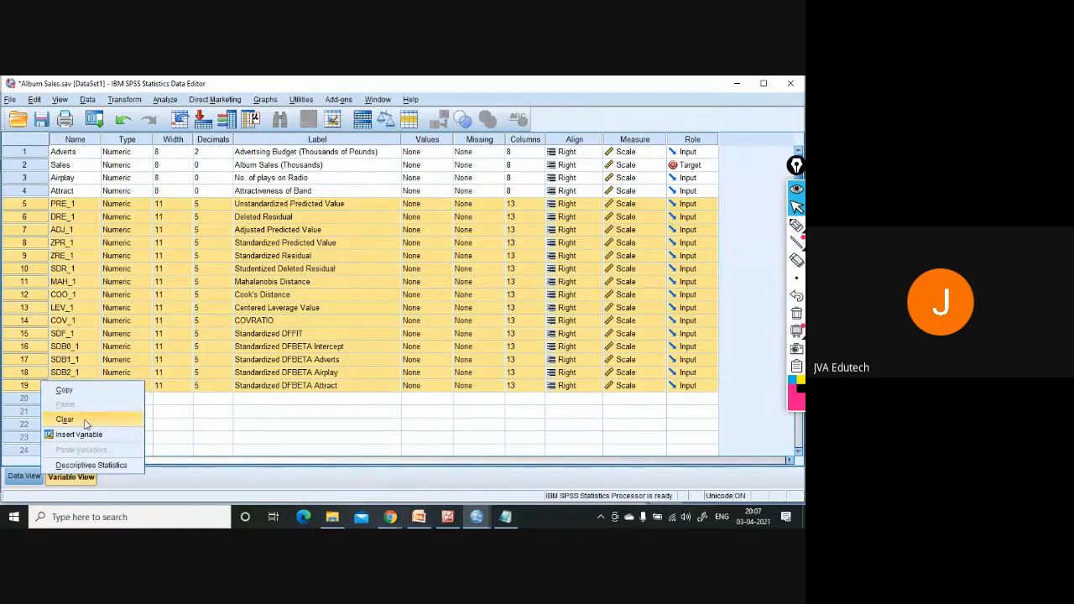
left_click(65, 419)
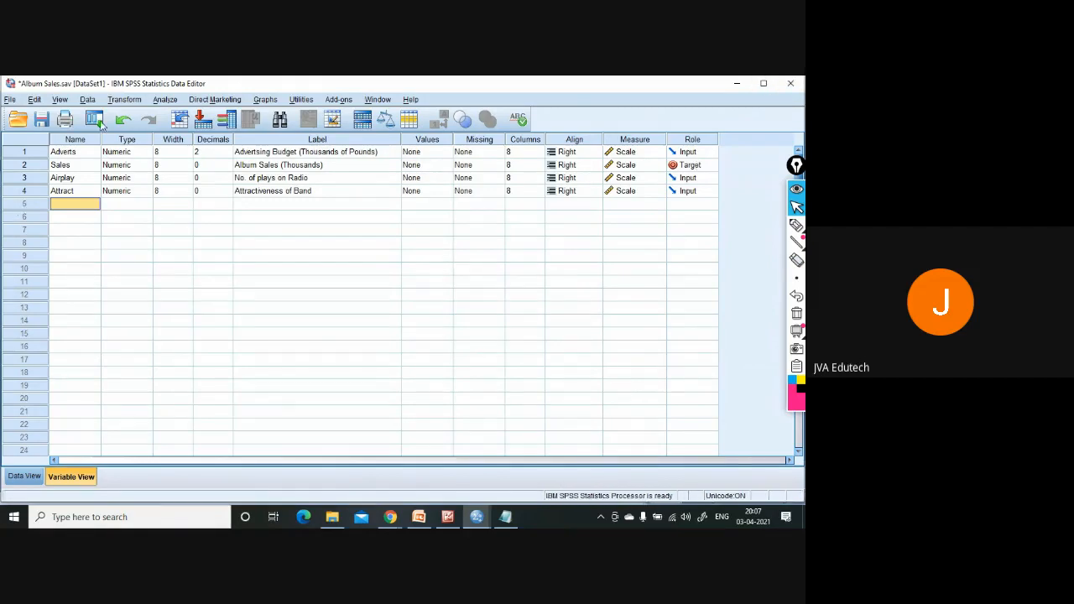
Check the Attract and Adverts data columns and start a Compute Variable operation with "interaction term" as the target variable
left_click(75, 193)
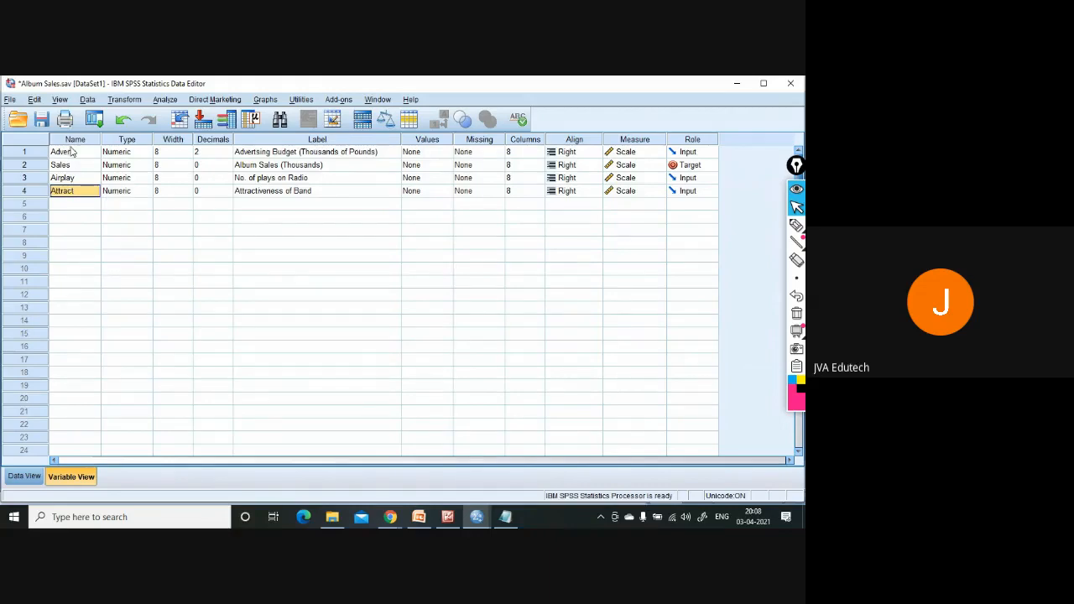
left_click(24, 476)
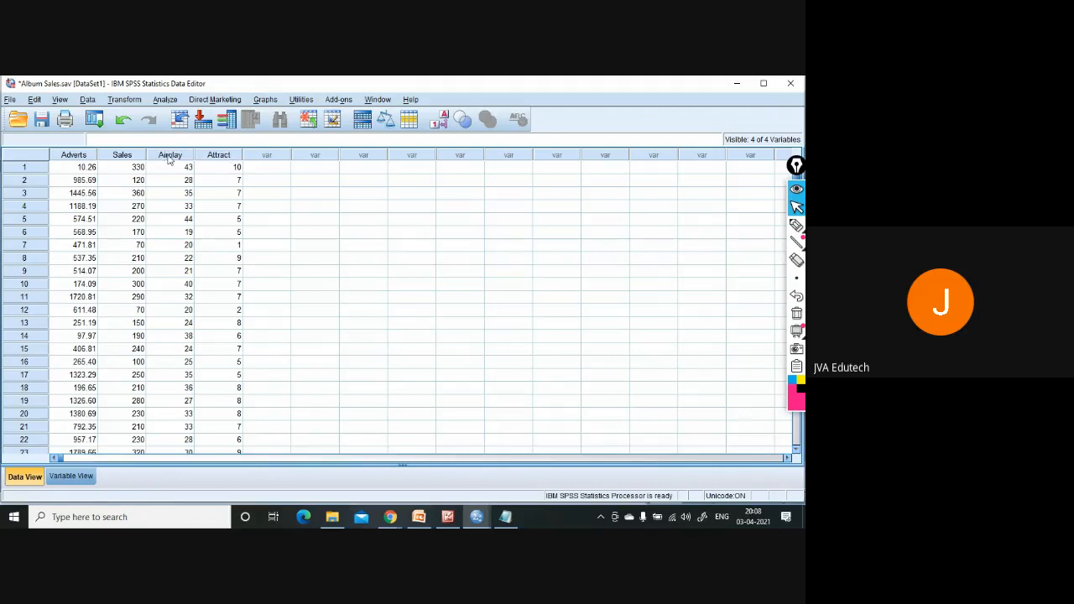
left_click(233, 160)
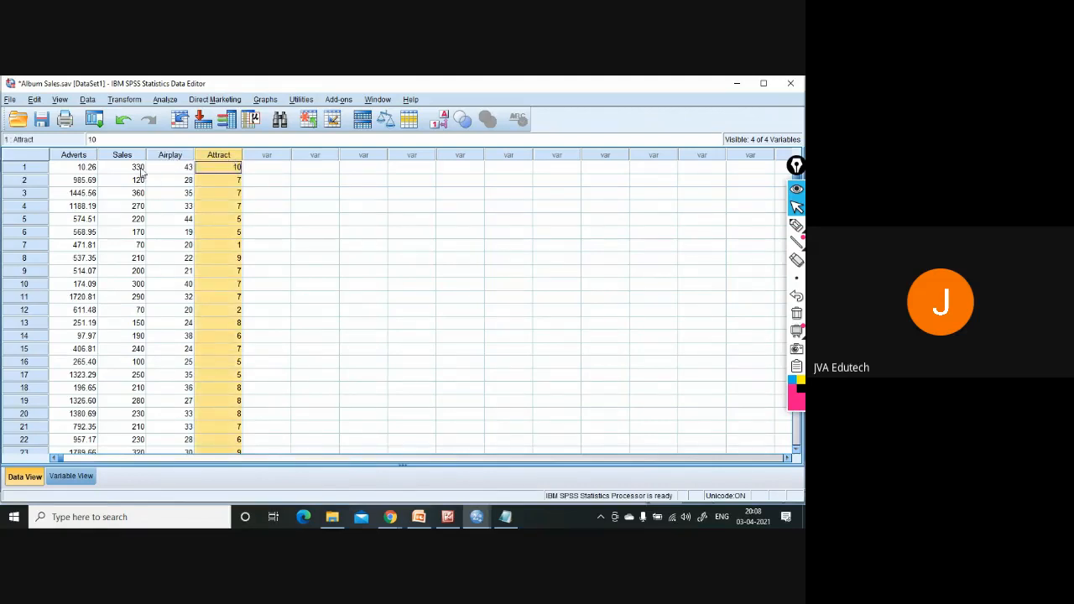
left_click(81, 158)
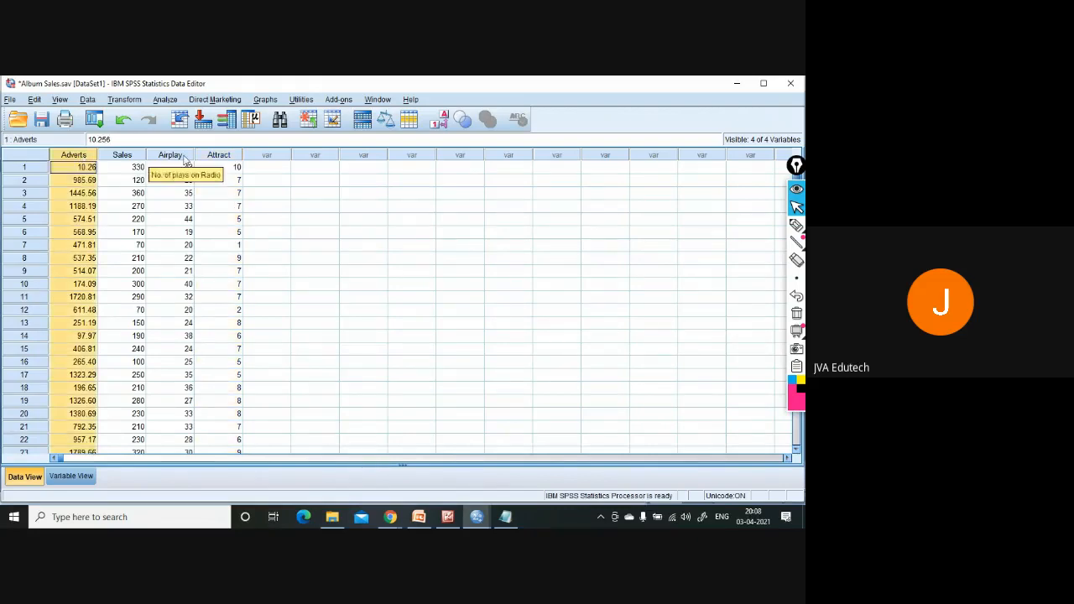
left_click(131, 101)
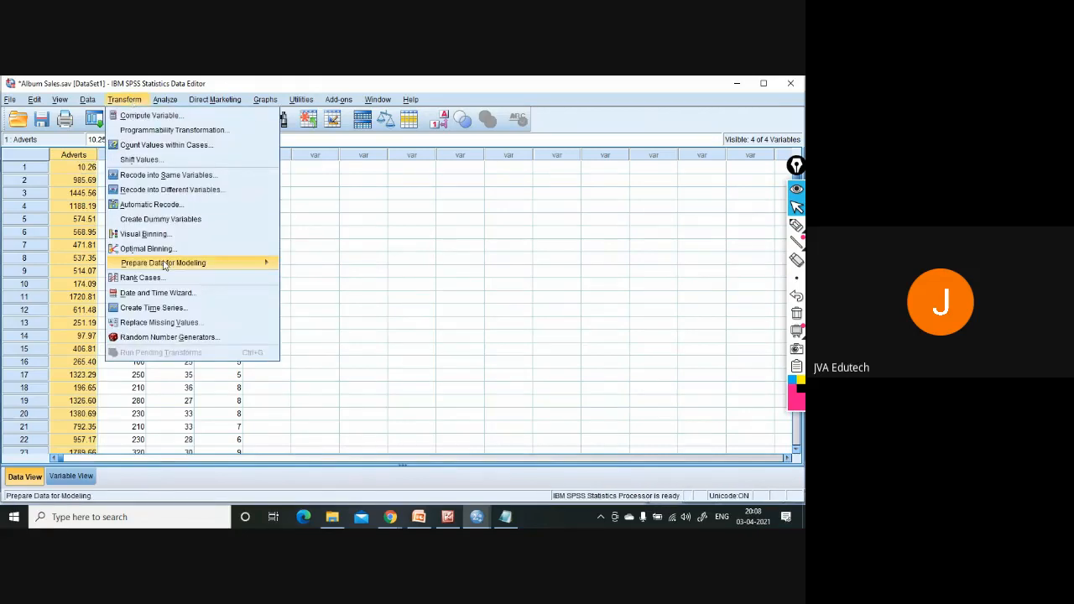
left_click(174, 121)
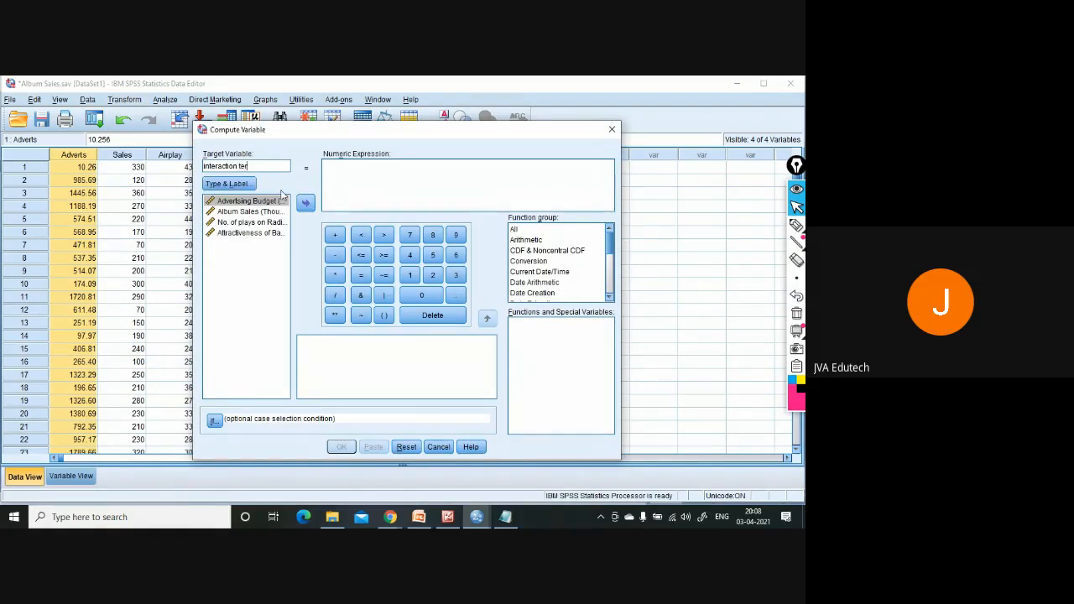
type("m")
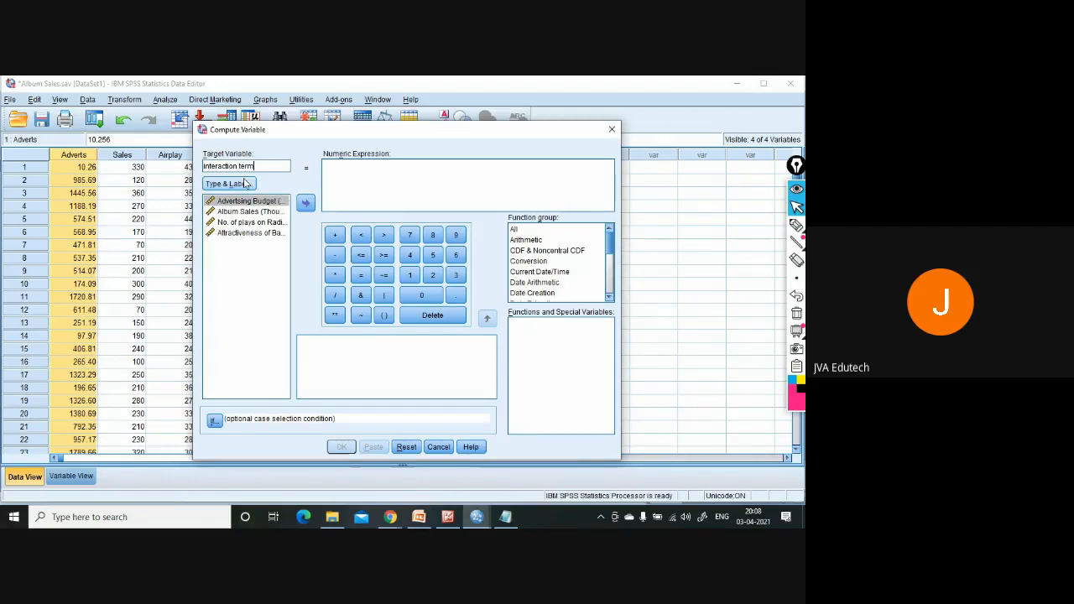
Label the target variable "interaction term" and correct its name to interaction_term
left_click(246, 183)
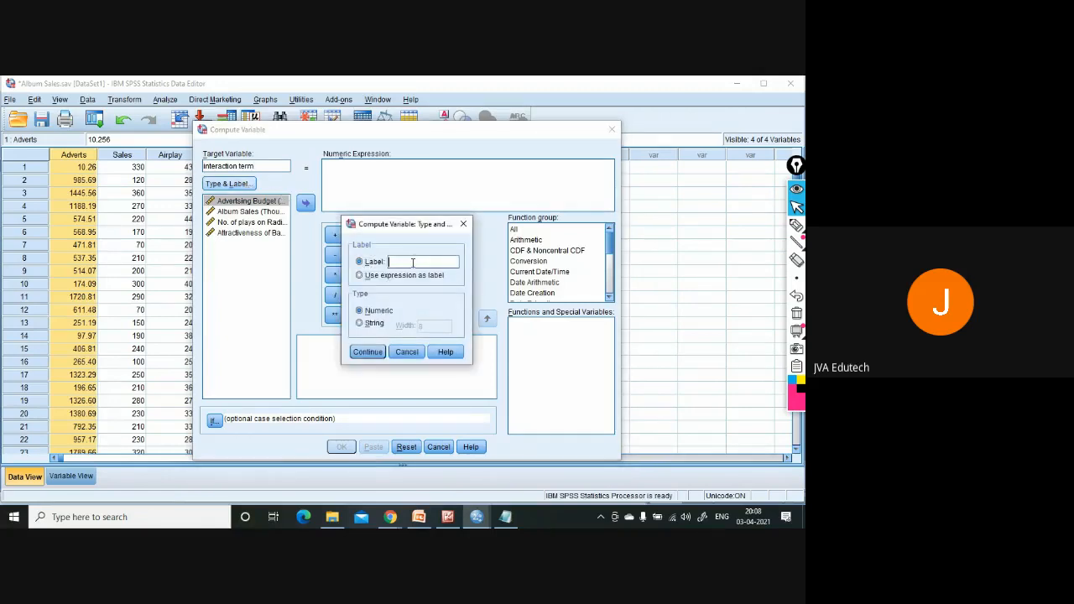
type("interaction term")
left_click(374, 358)
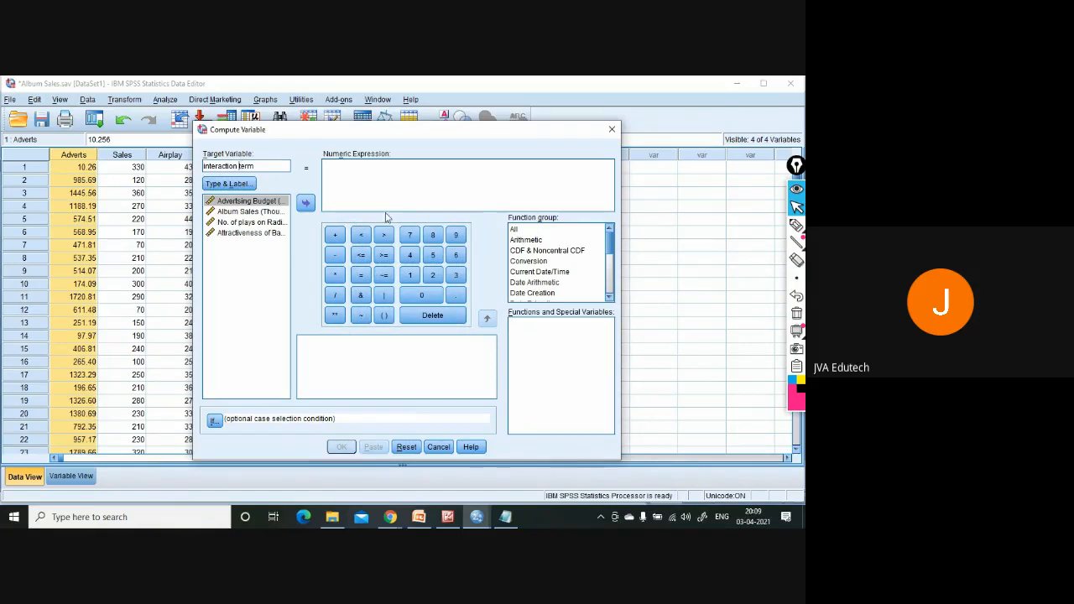
type("_")
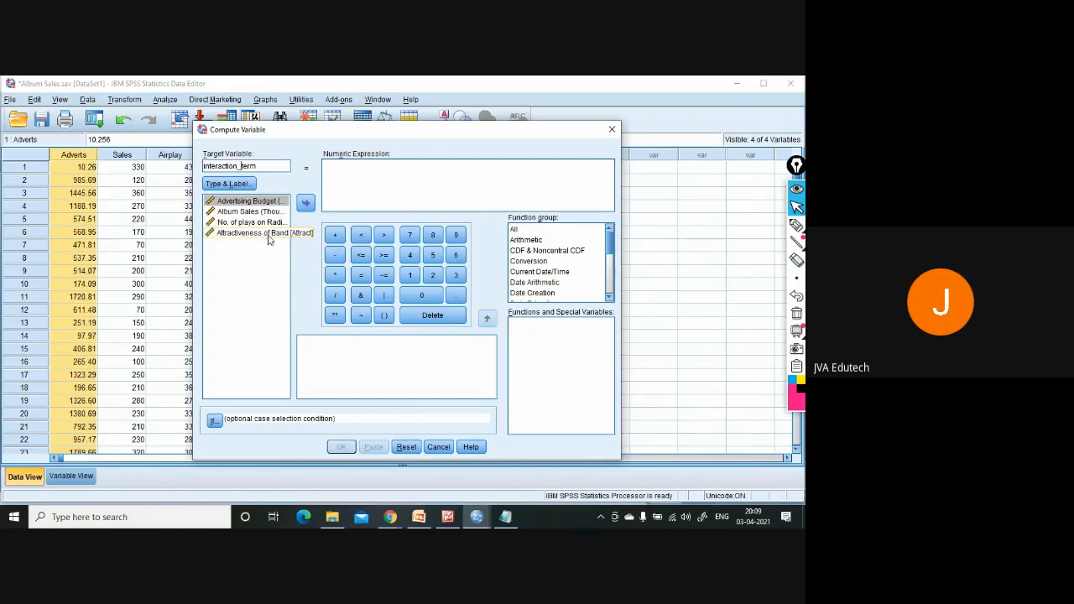
Browse the Arithmetic functions and the remaining function groups available for computing the variable
left_click(534, 241)
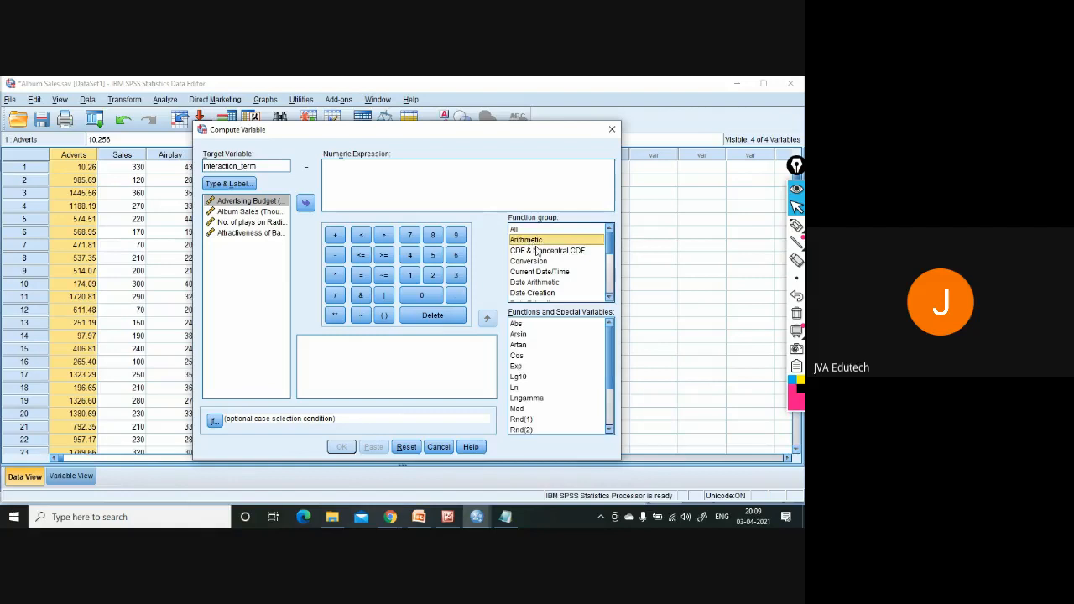
scroll(614, 406, "down", 2)
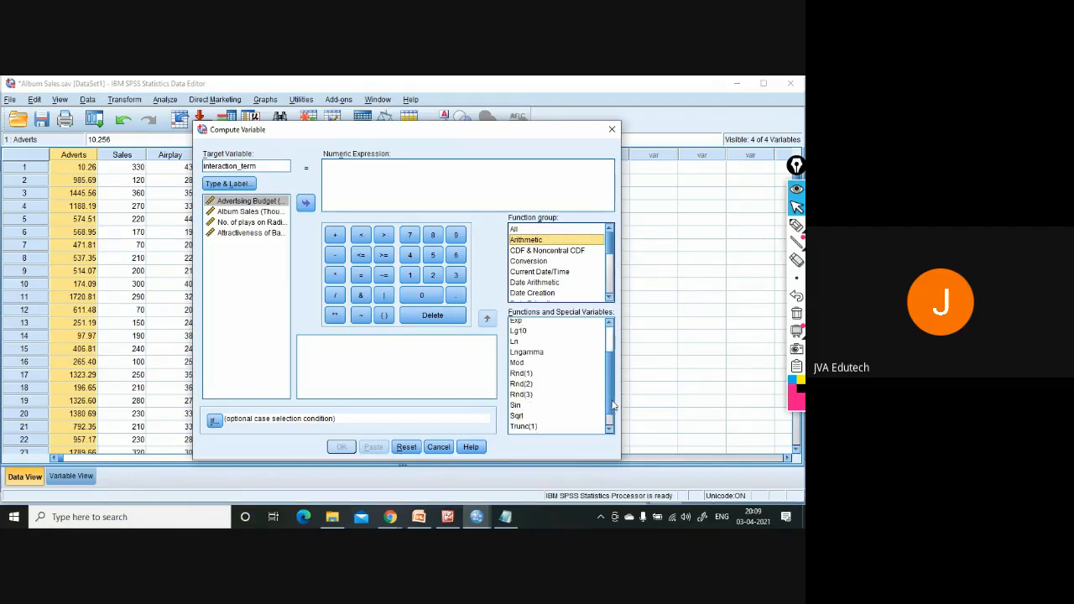
scroll(613, 405, "down", 1)
left_click(611, 299)
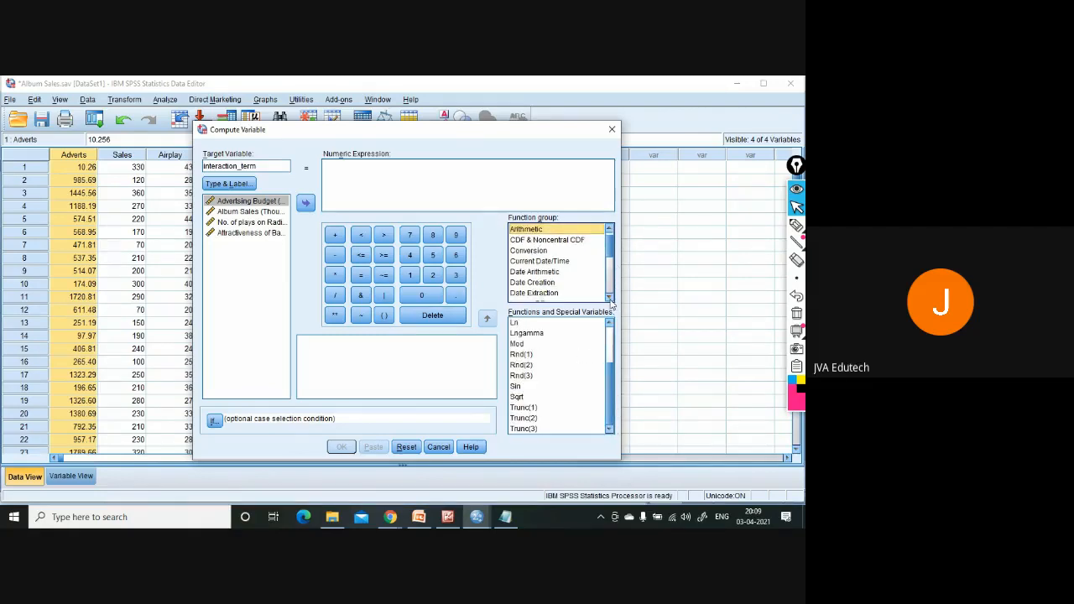
left_click(610, 299)
left_click(610, 299)
left_click(610, 299)
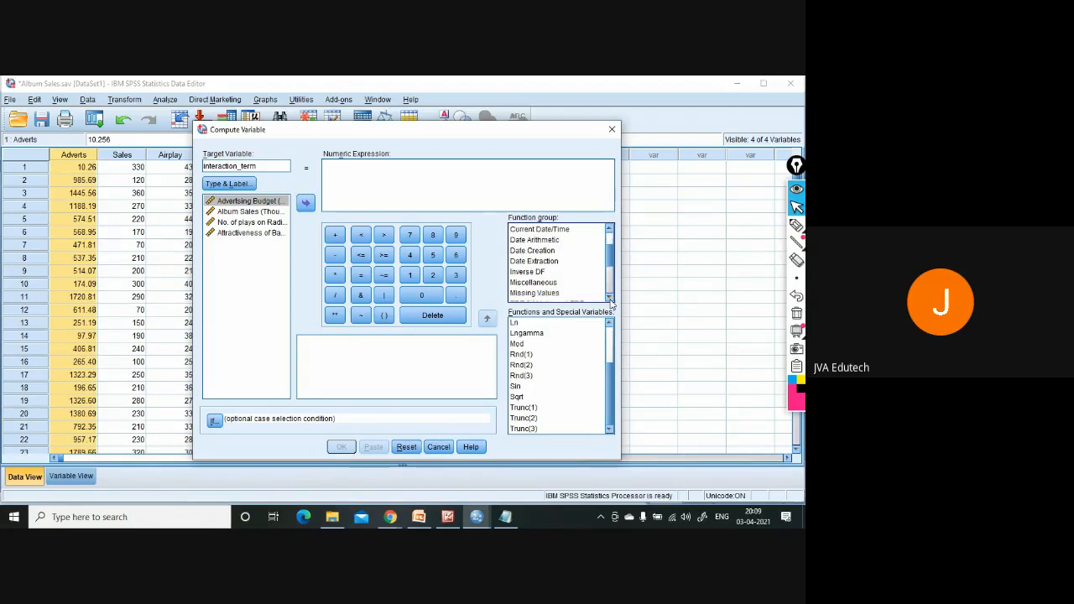
left_click(611, 299)
left_click(610, 299)
left_click(610, 299)
left_click(610, 299)
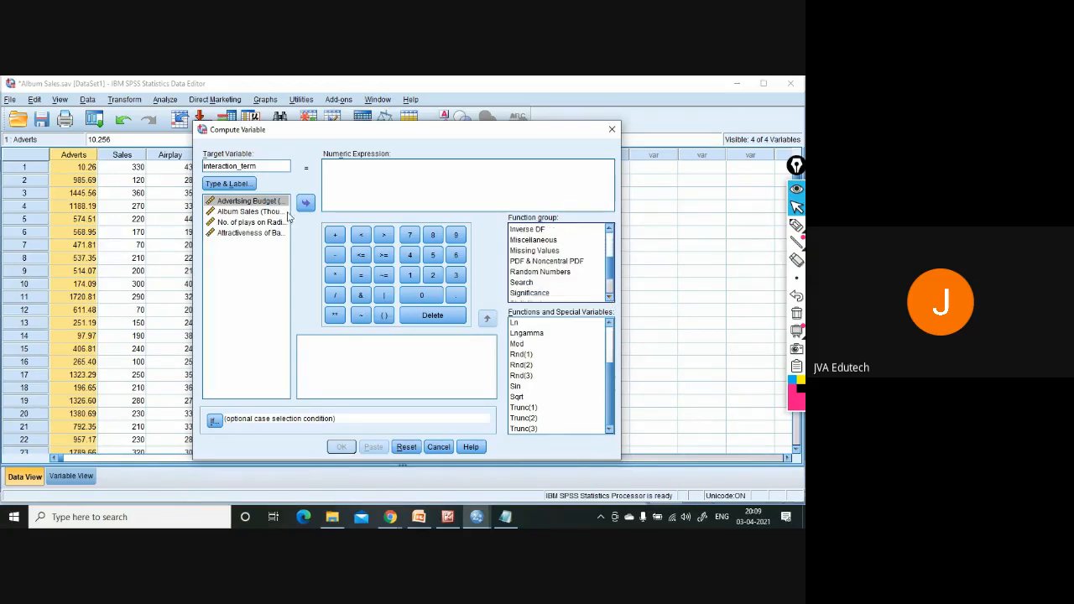
Build the numeric expression Adverts * Attract for interaction_term and compute the variable
left_click(248, 206)
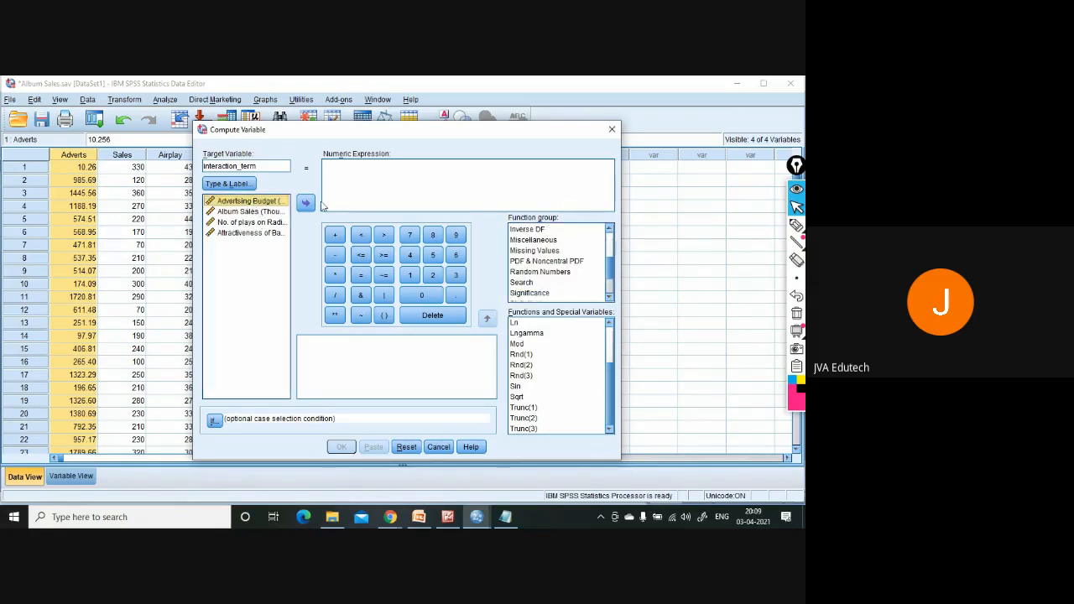
left_click(306, 202)
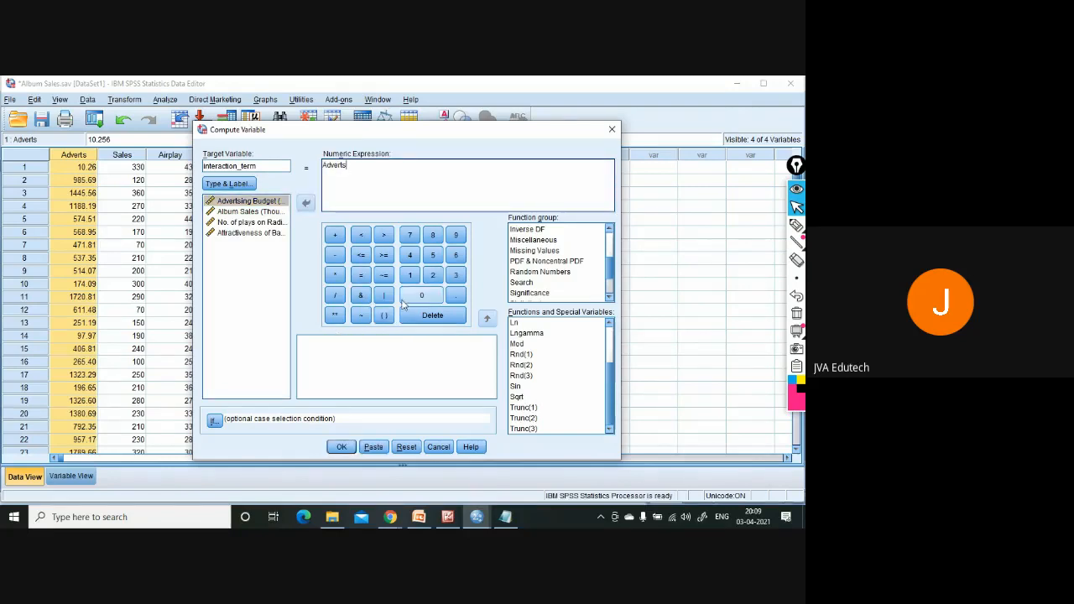
left_click(335, 275)
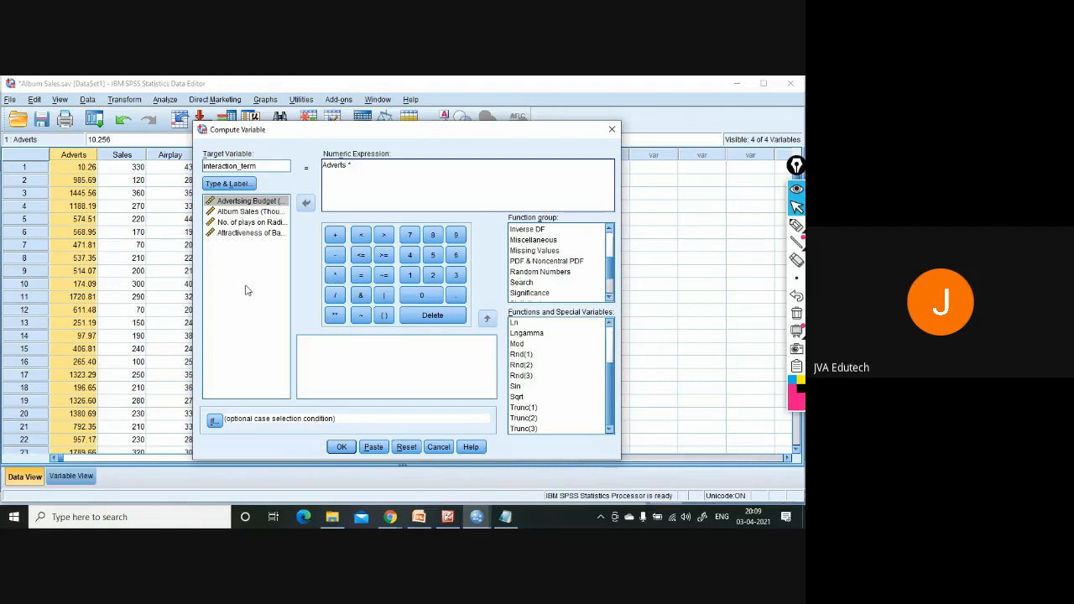
left_click(240, 234)
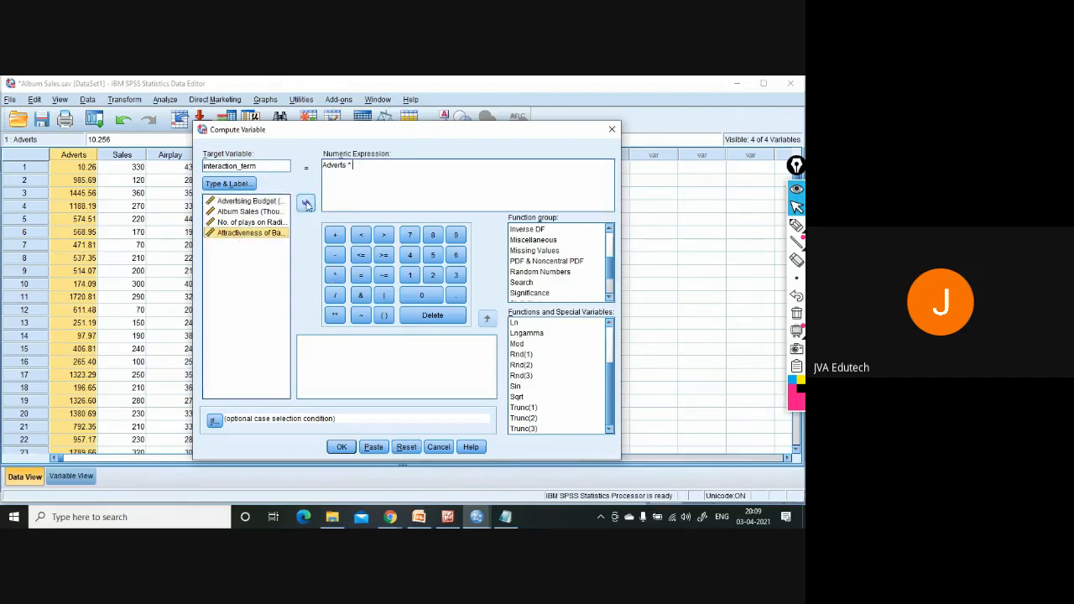
left_click(307, 204)
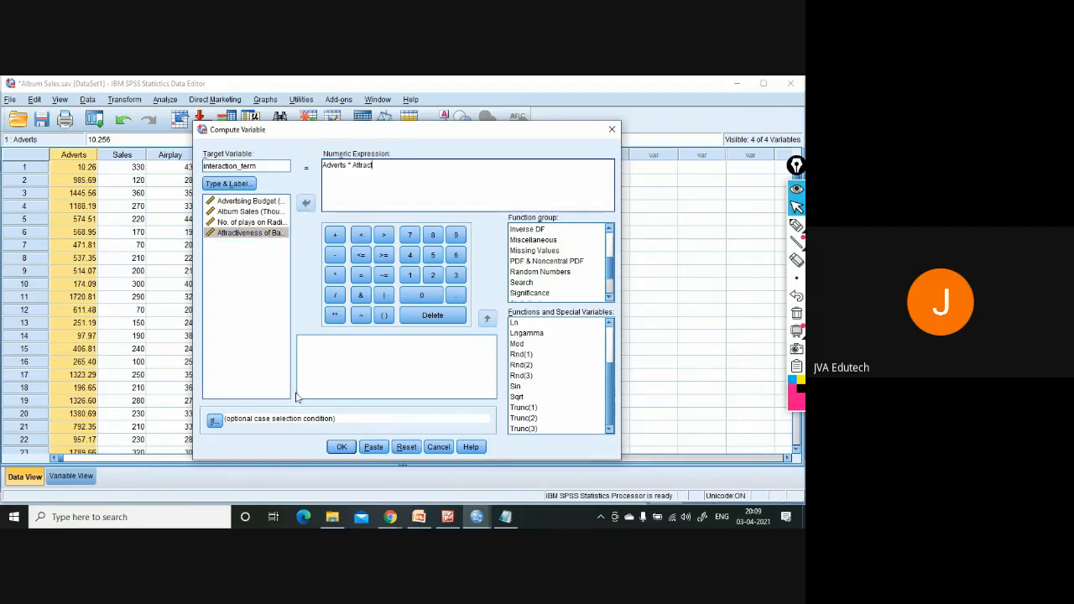
left_click(342, 448)
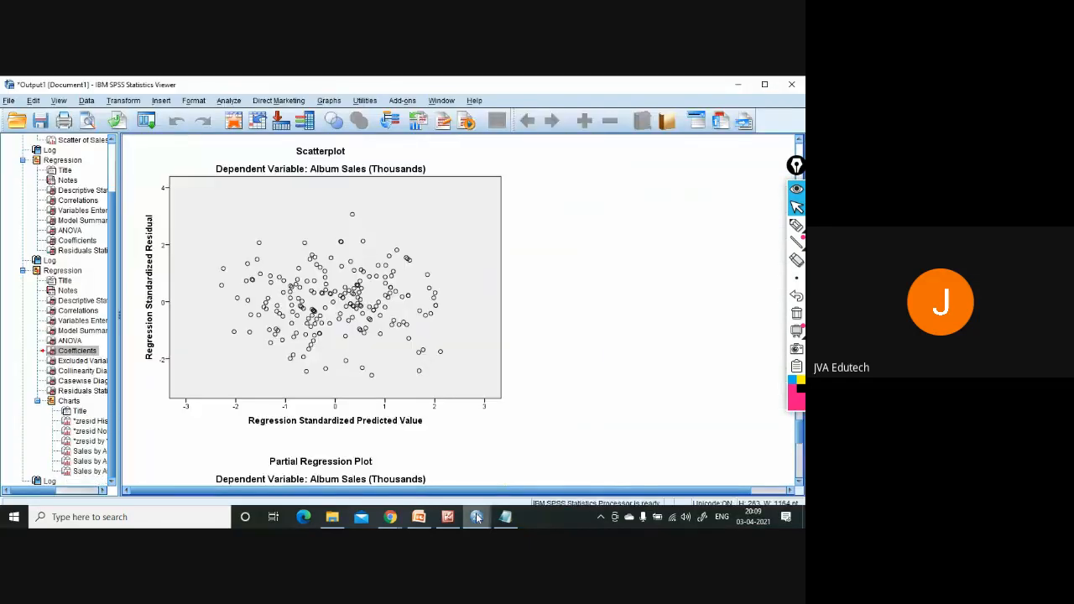
Return to the Album Sales.sav data editor to check the computed interaction_term column
mouse_move(477, 517)
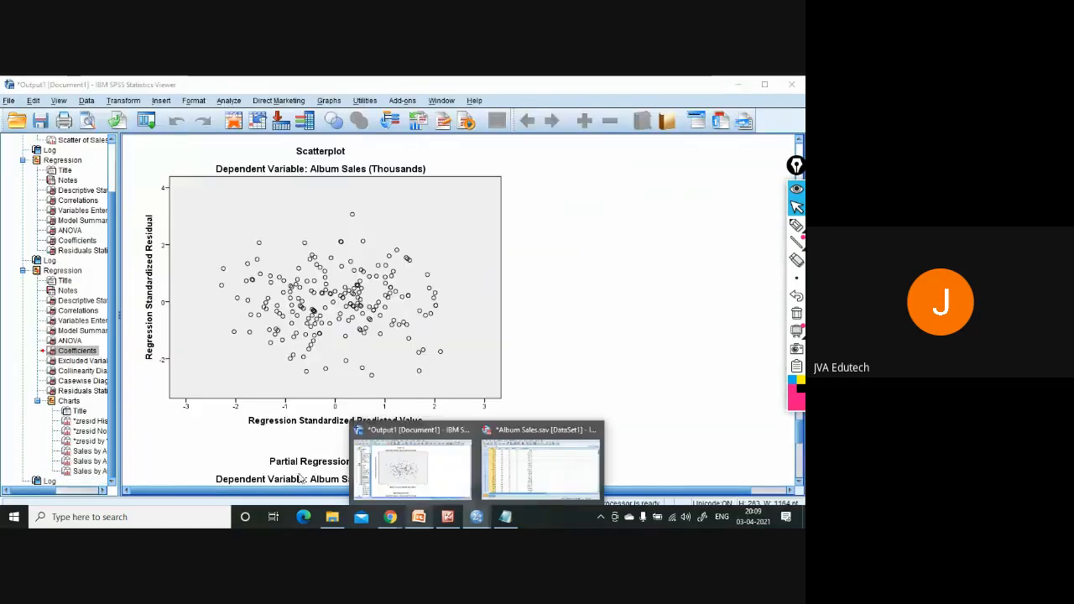
left_click(560, 492)
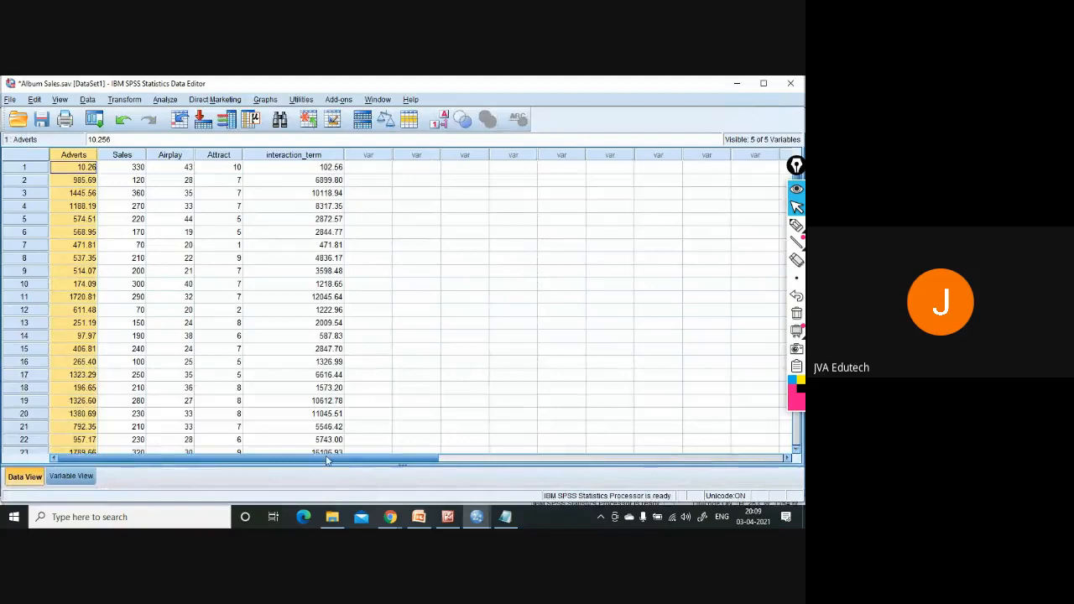
left_click(428, 209)
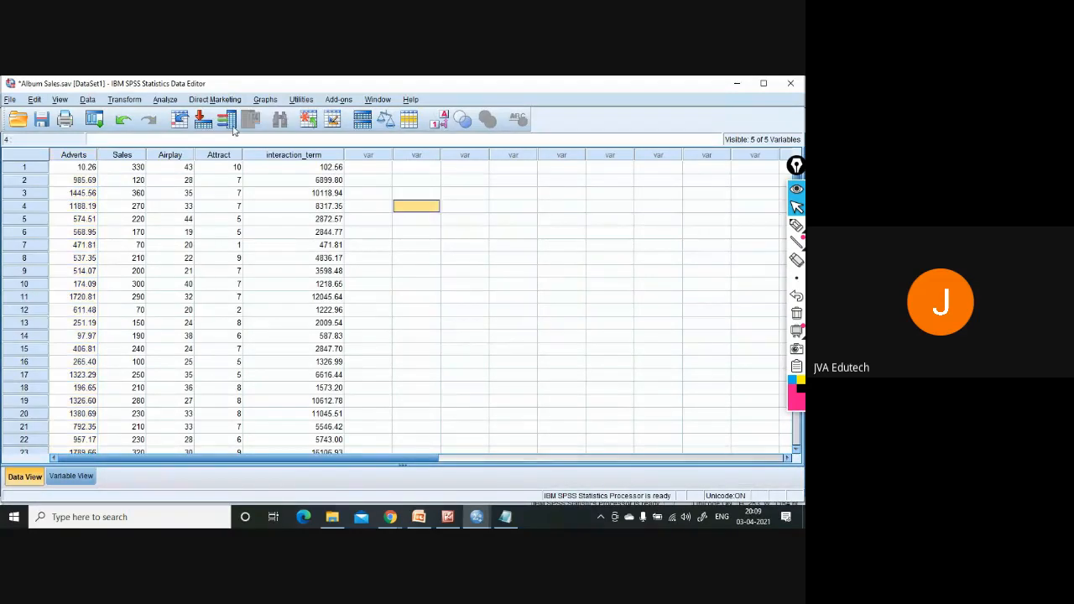
Set up a linear regression, replacing Airplay and Attract in Block 2 with Advertising Budget as the only predictor
left_click(172, 102)
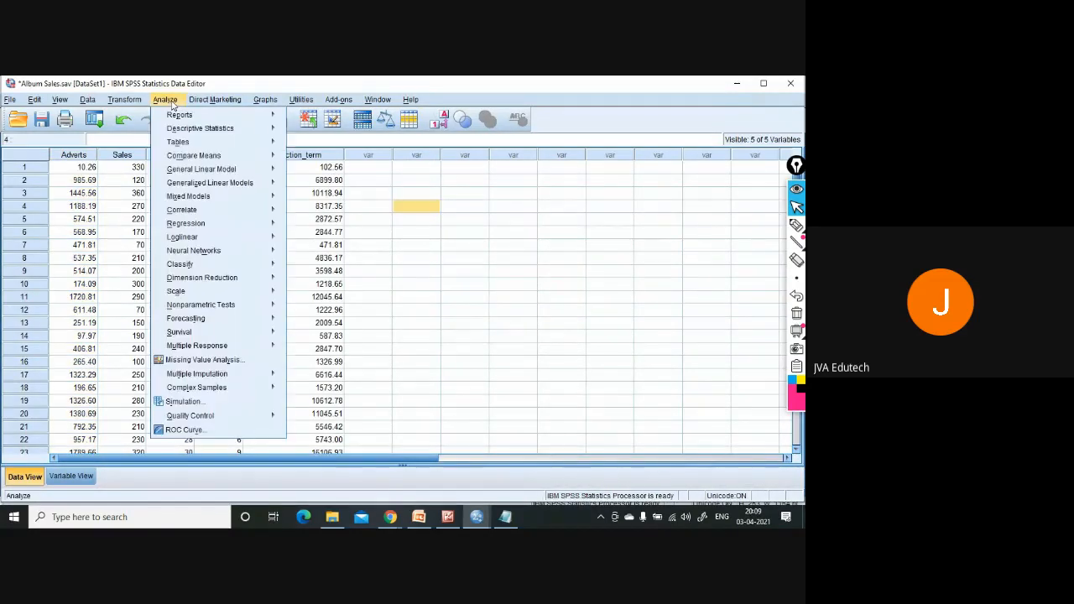
mouse_move(194, 160)
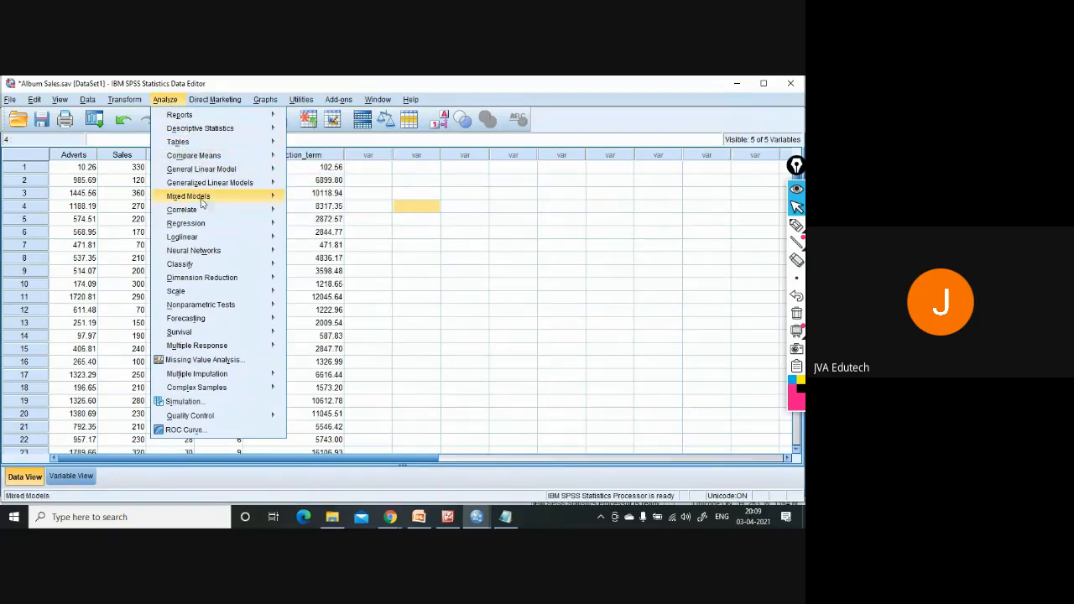
mouse_move(209, 225)
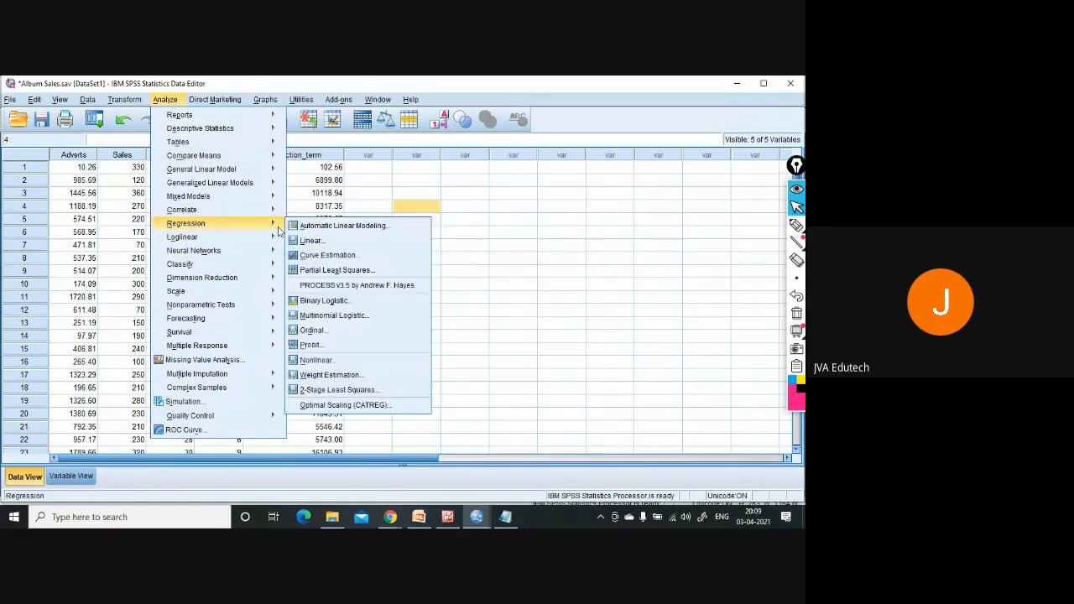
left_click(339, 245)
left_click(411, 203)
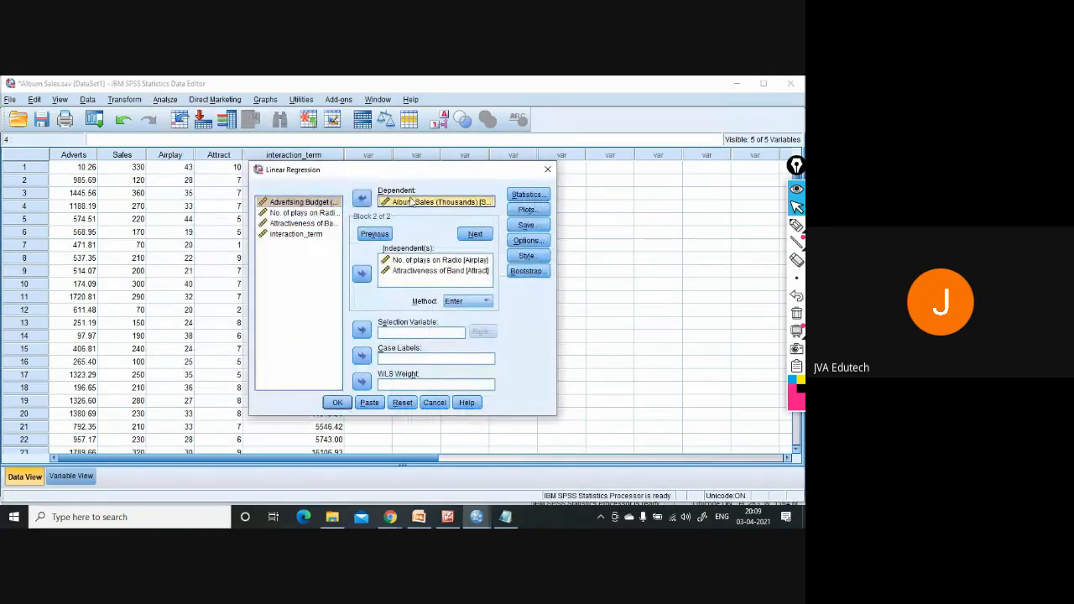
left_click(407, 262)
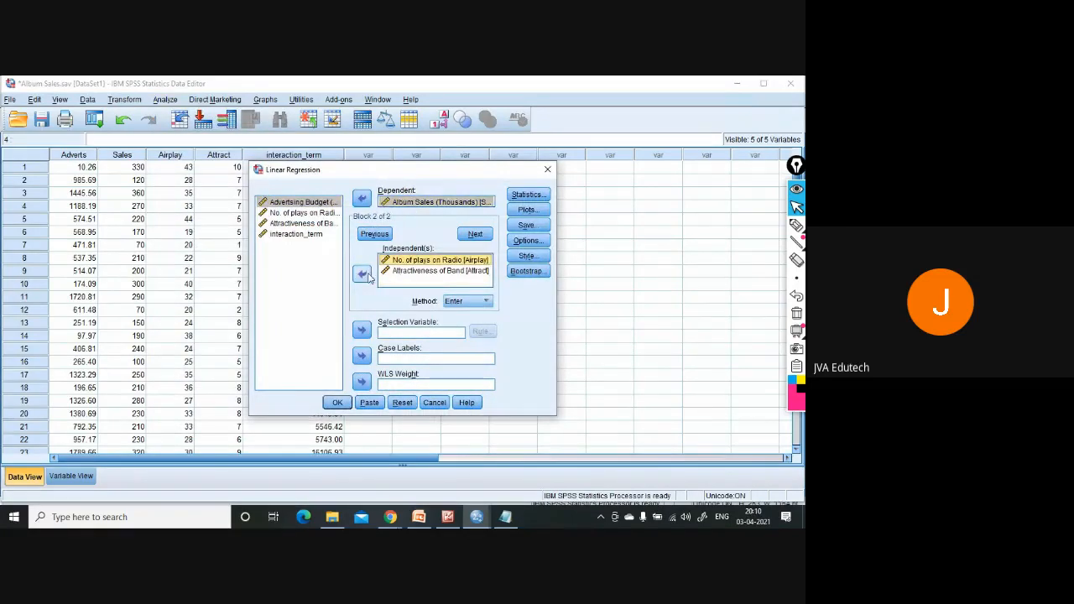
left_click(364, 273)
left_click(417, 262)
left_click(362, 274)
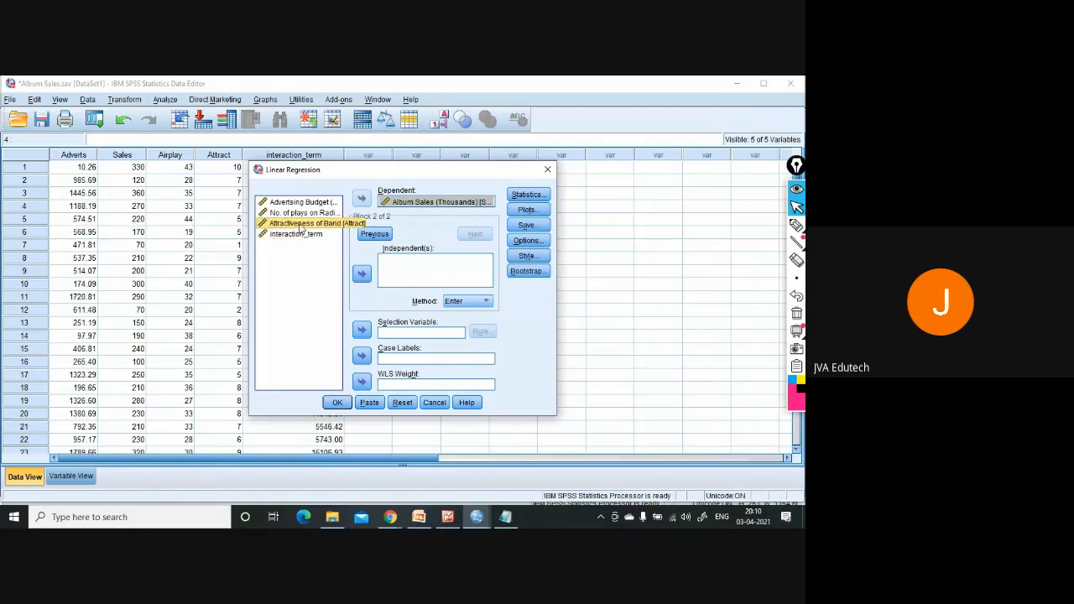
left_click(304, 205)
left_click(362, 274)
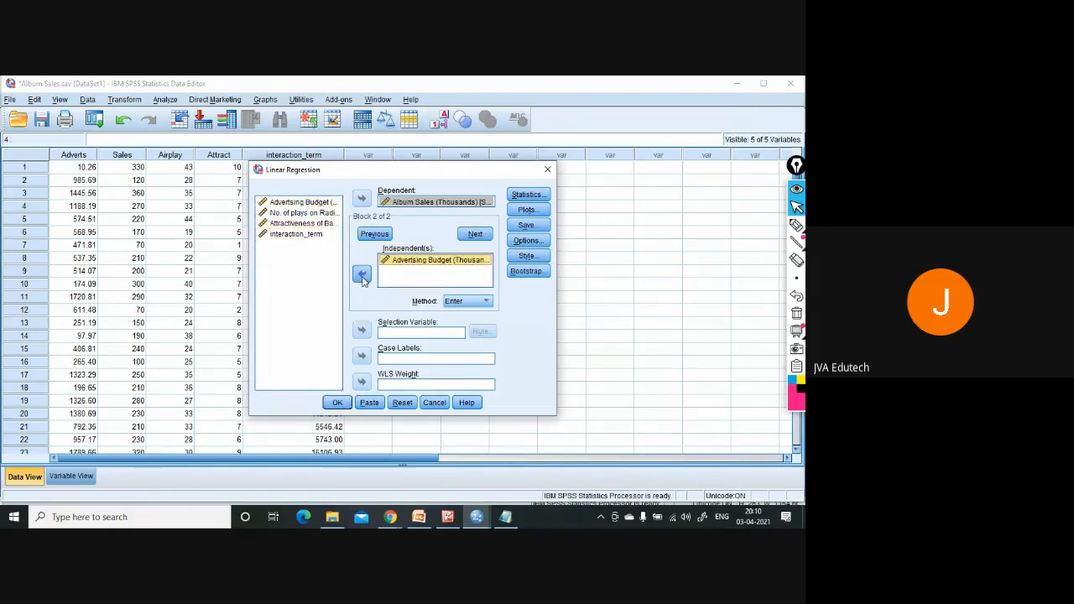
Add a third block with Advertising Budget and interaction_term as predictors, and run the regression
left_click(460, 235)
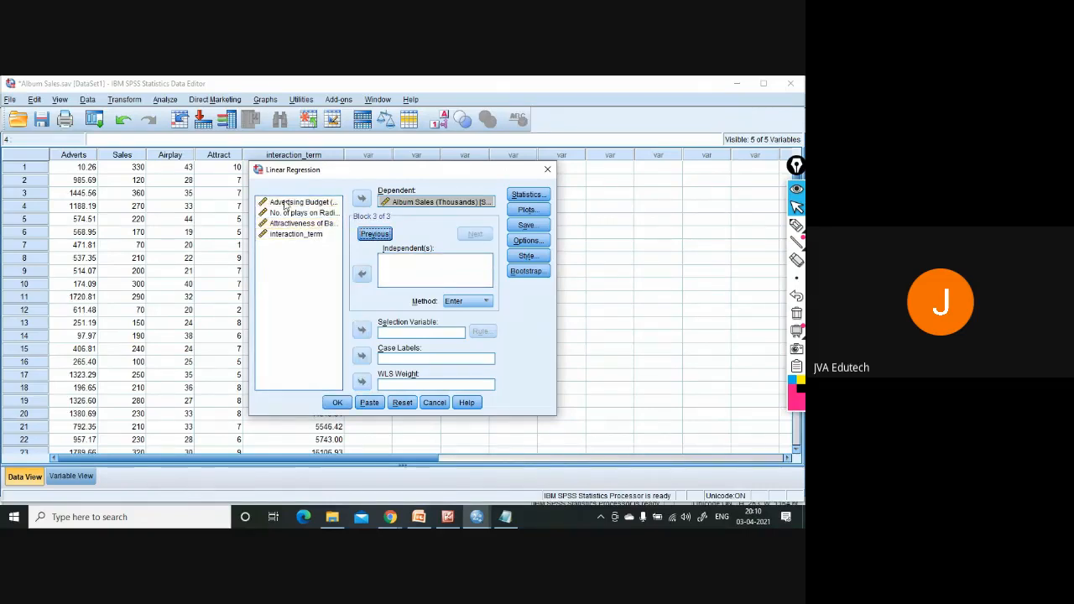
left_click(300, 205)
left_click(362, 273)
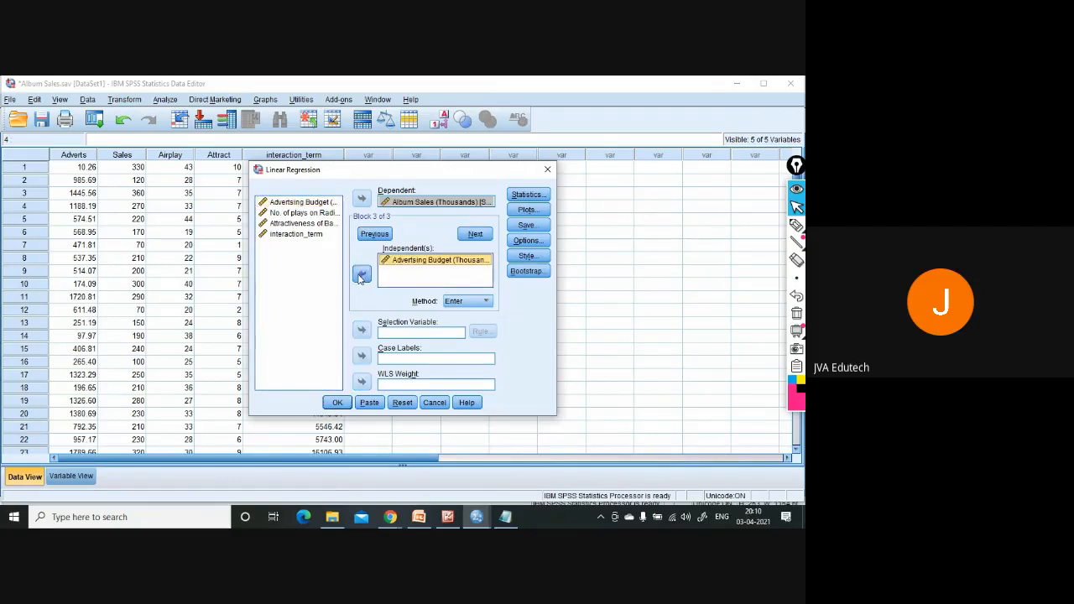
left_click(300, 235)
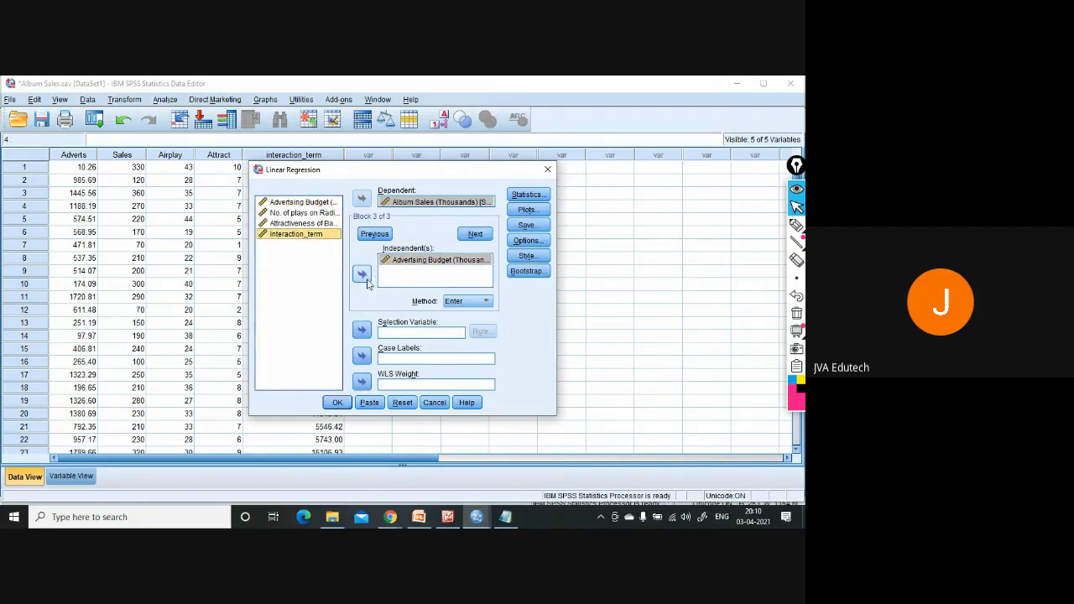
left_click(367, 276)
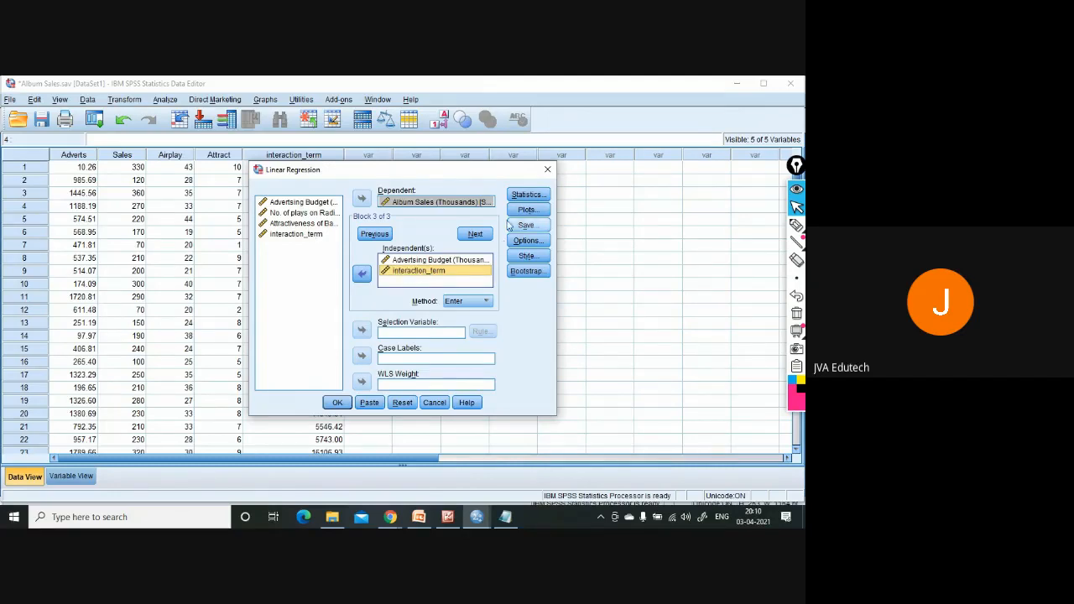
left_click(340, 405)
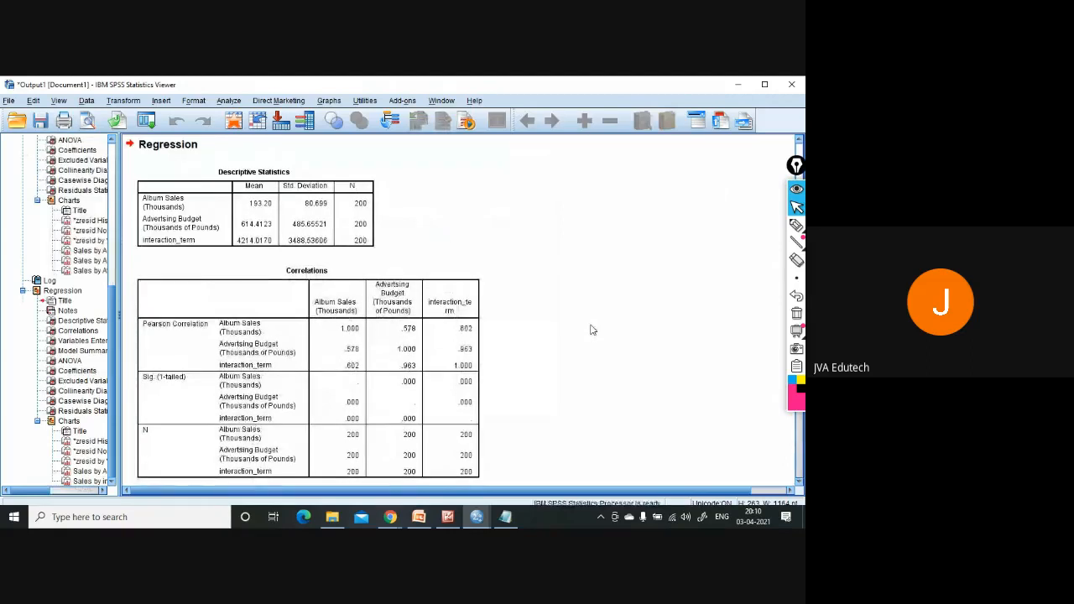
Review the new regression's collinearity, coefficients, ANOVA and Model Summary tables to examine the interaction term's effect
scroll(591, 330, "down", 10)
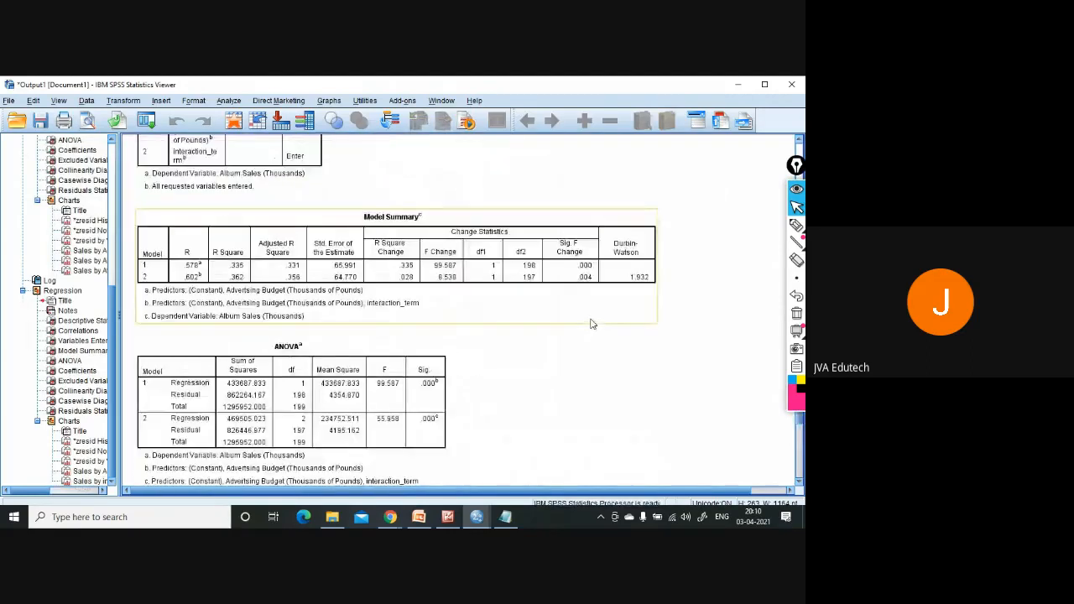
scroll(591, 323, "down", 15)
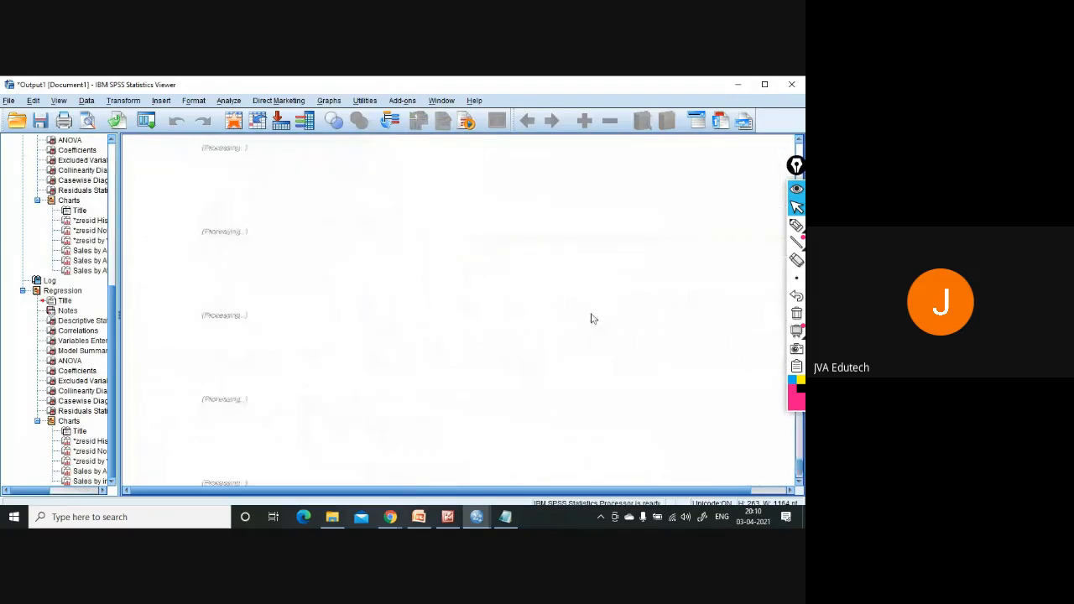
scroll(592, 315, "up", 8)
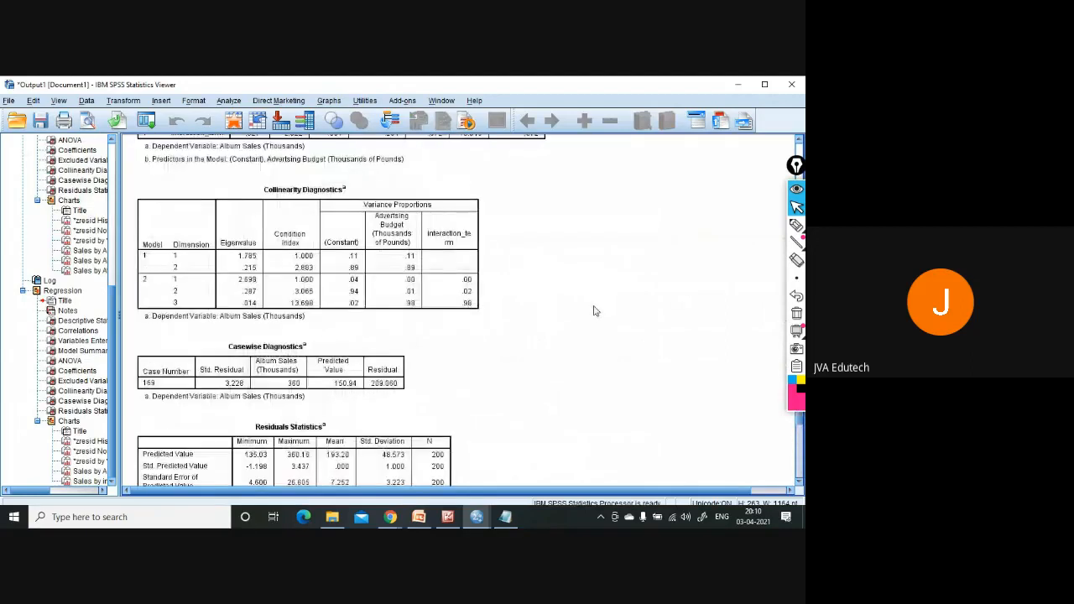
scroll(593, 311, "up", 5)
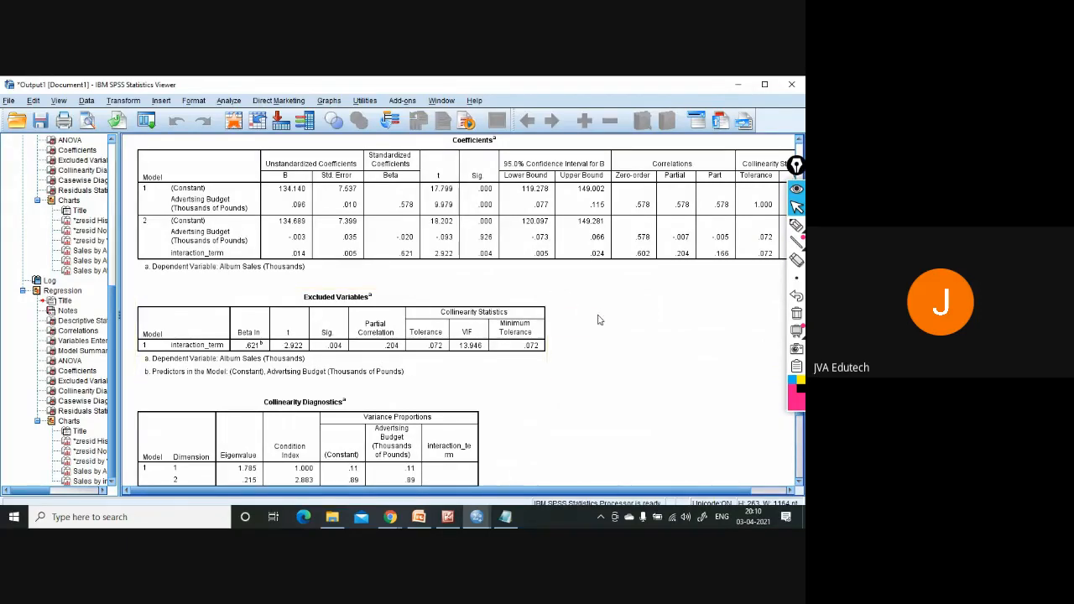
scroll(595, 331, "up", 3)
scroll(595, 332, "up", 2)
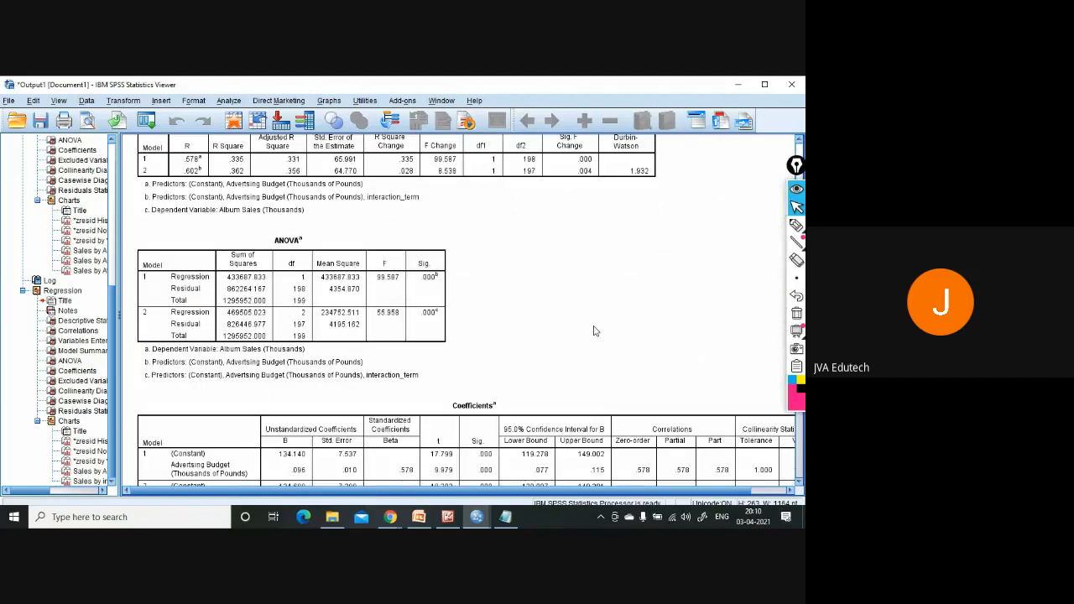
scroll(595, 331, "up", 2)
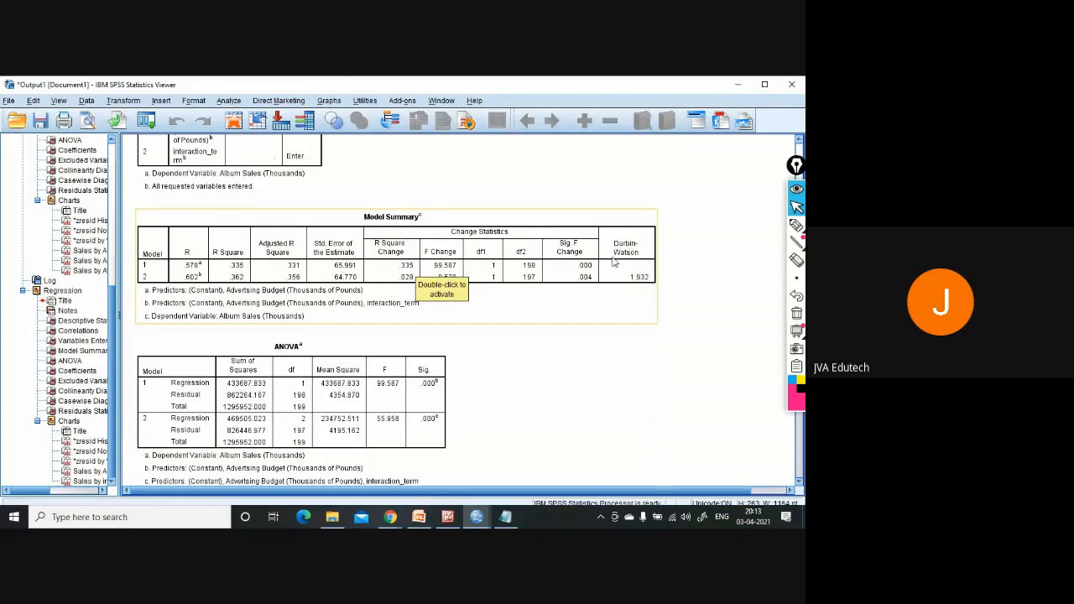
Examine the interaction regression's Descriptive Statistics and Correlations tables, and return to its Model Summary and ANOVA tables
scroll(613, 257, "up", 5)
scroll(504, 277, "up", 3)
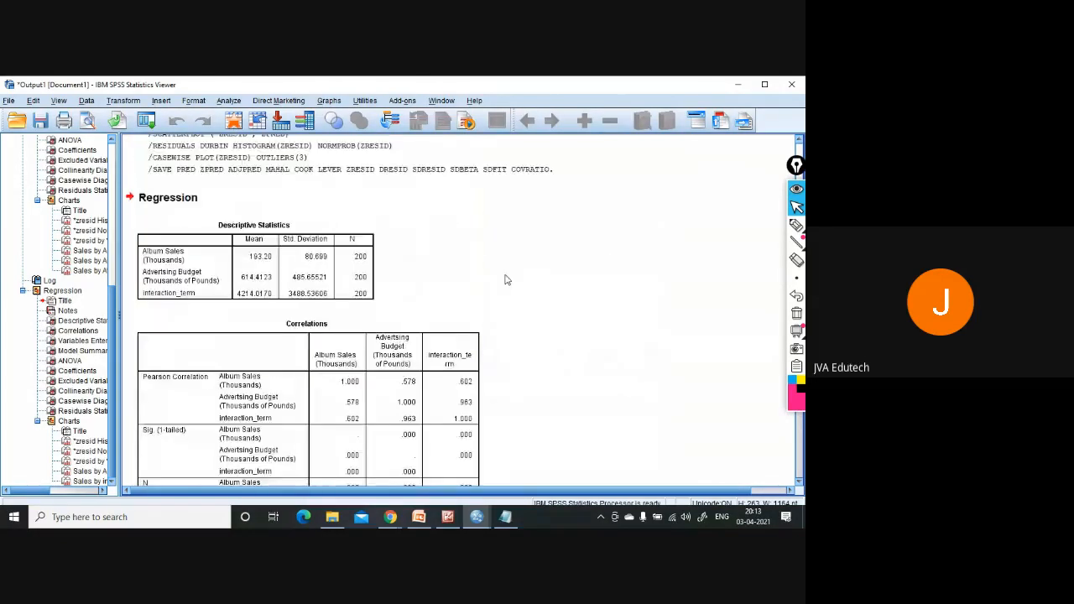
scroll(503, 278, "down", 5)
scroll(506, 279, "down", 5)
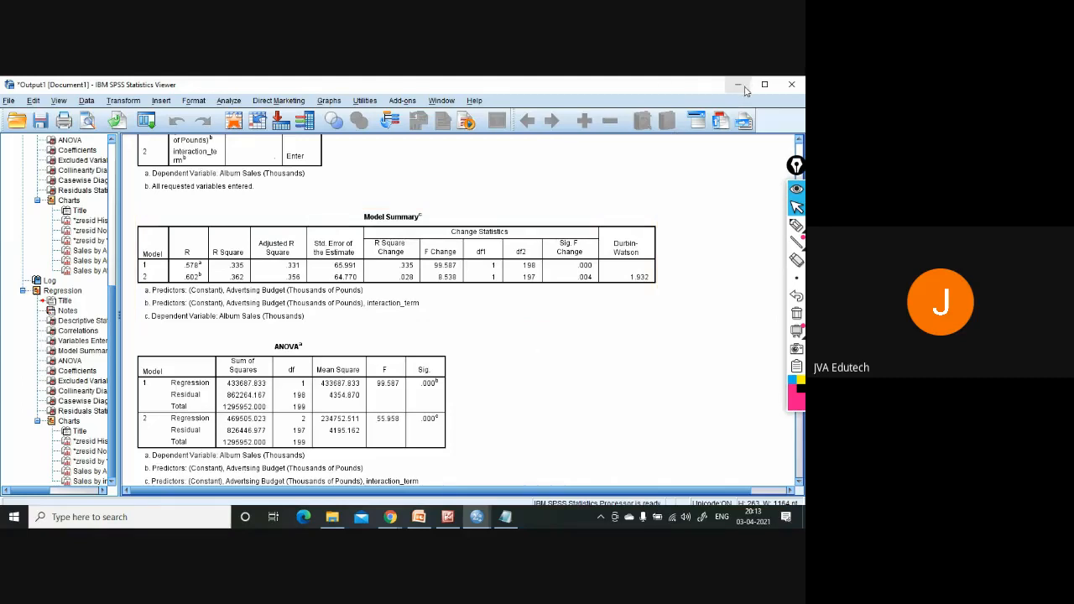
Check the variable columns in the Album Sales.sav data editor and return to the output's Descriptive Statistics and Correlations tables
mouse_move(476, 522)
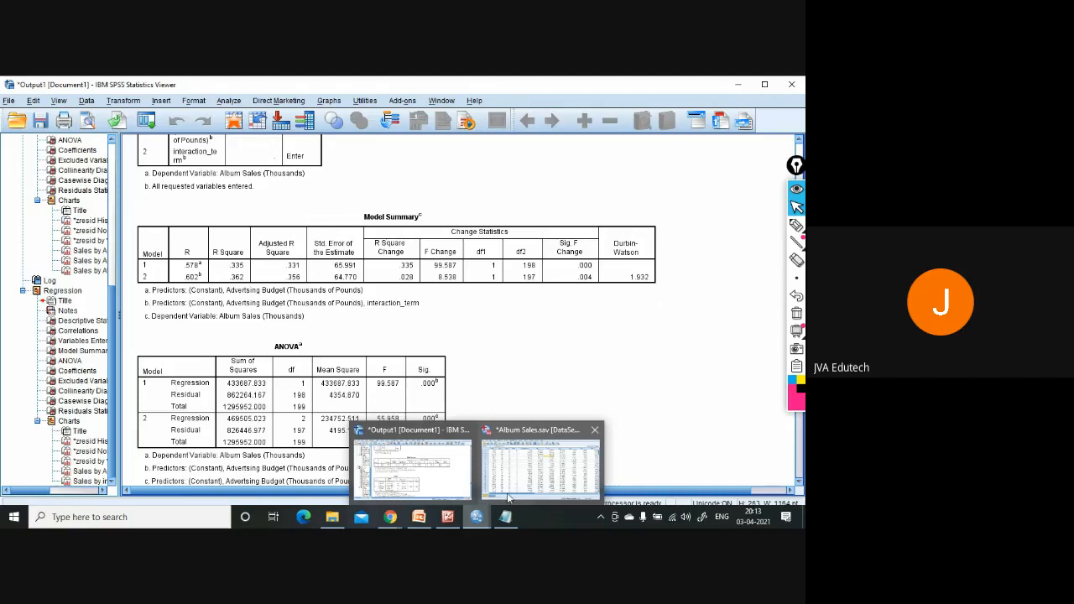
left_click(508, 498)
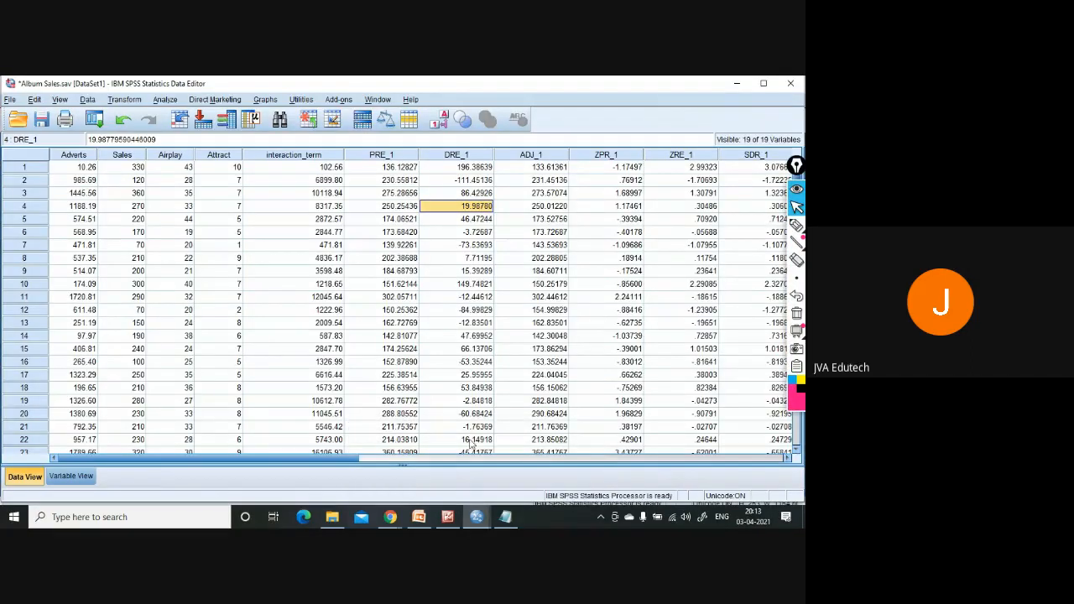
left_click(737, 83)
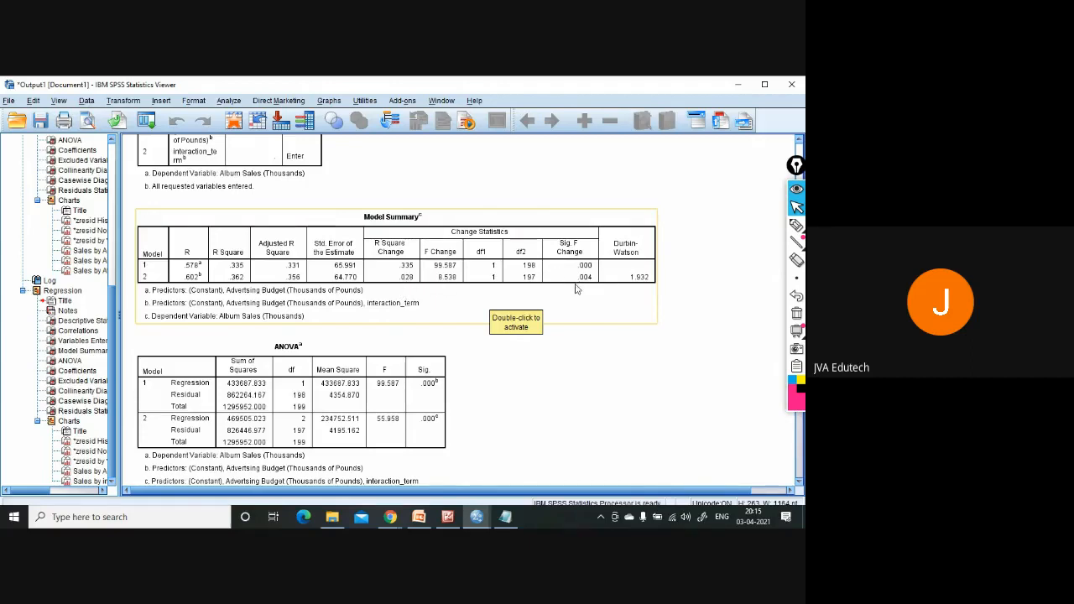
scroll(558, 296, "up", 6)
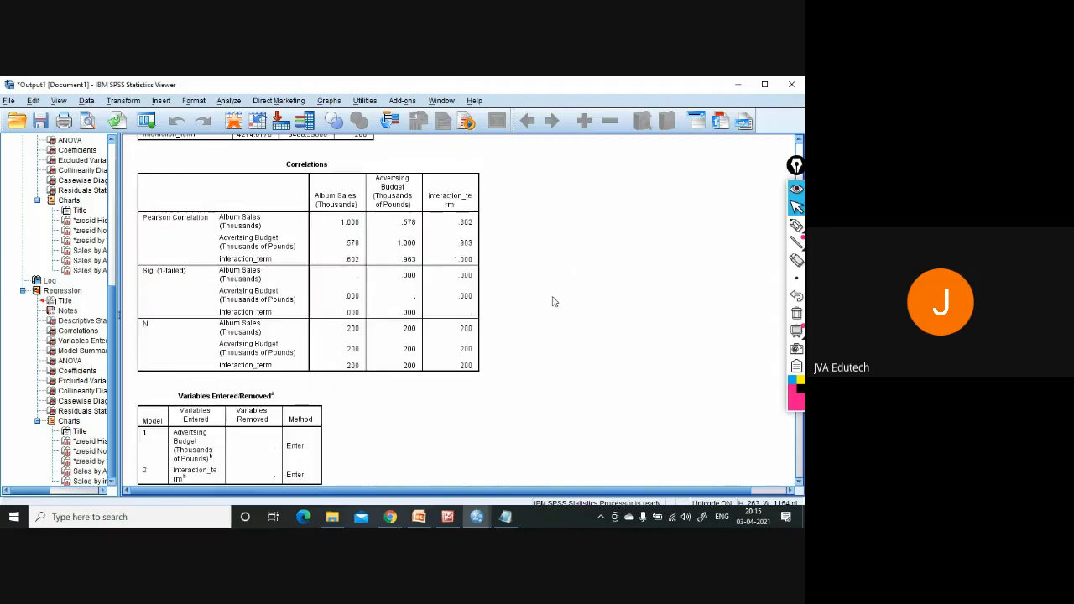
scroll(553, 300, "up", 2)
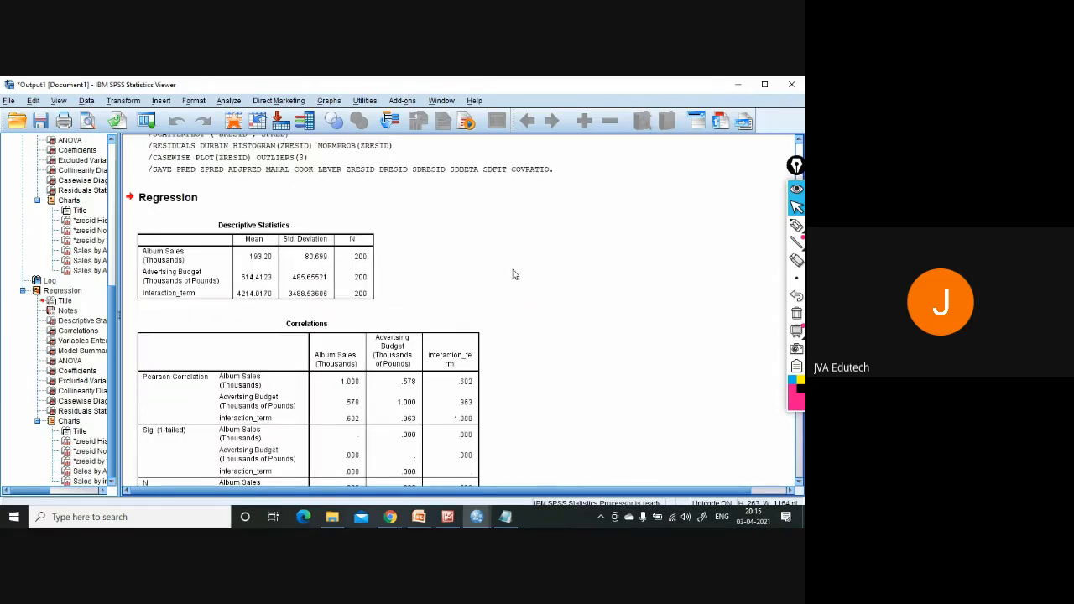